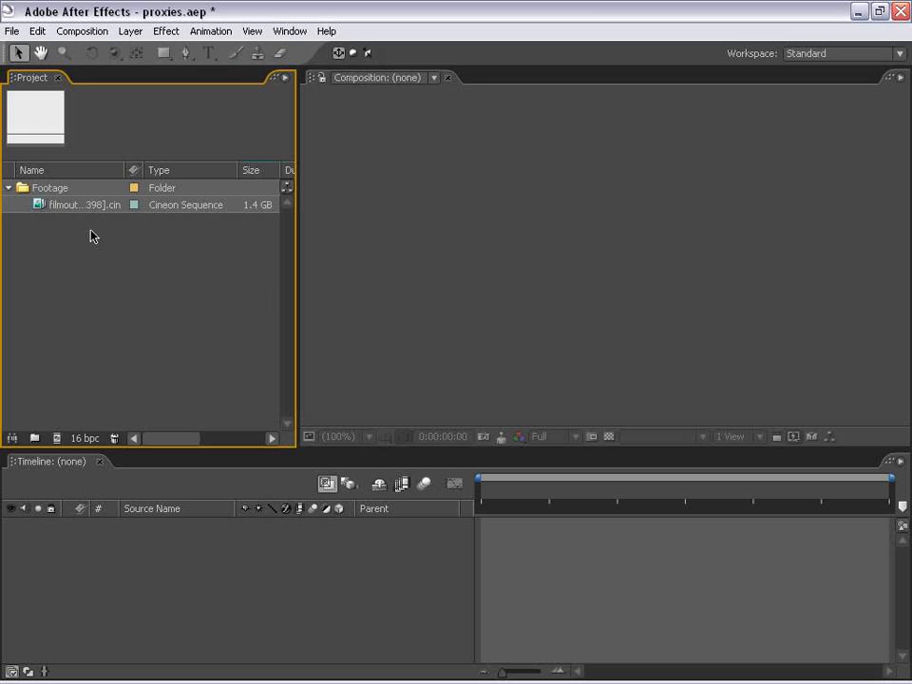
# Create a composition from the Cineon footage sequence and widen the project list's Name column
pyautogui.moveTo(55, 210); pyautogui.dragTo(428, 267)
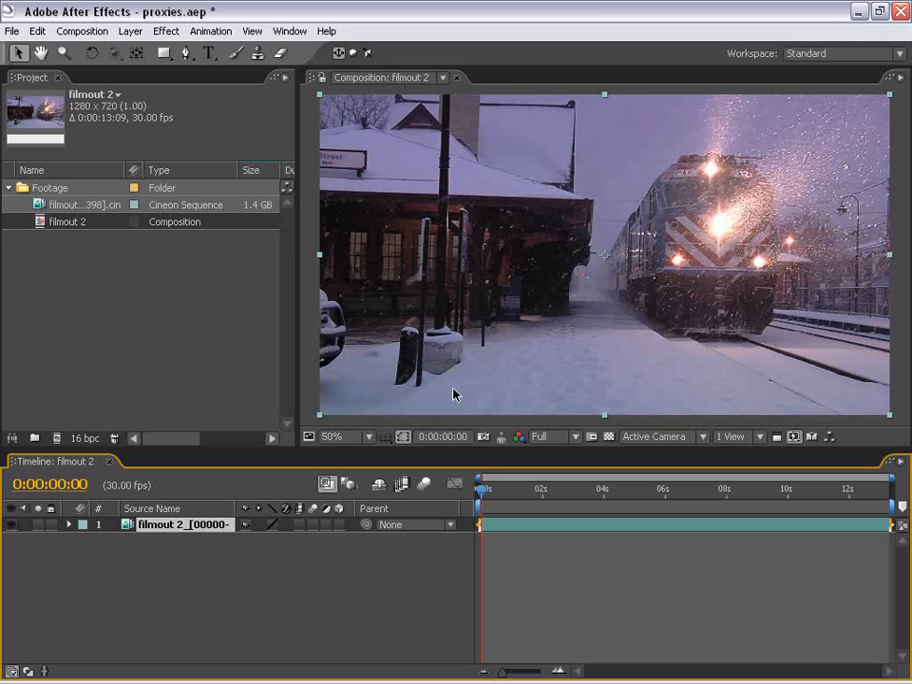
pyautogui.click(95, 224)
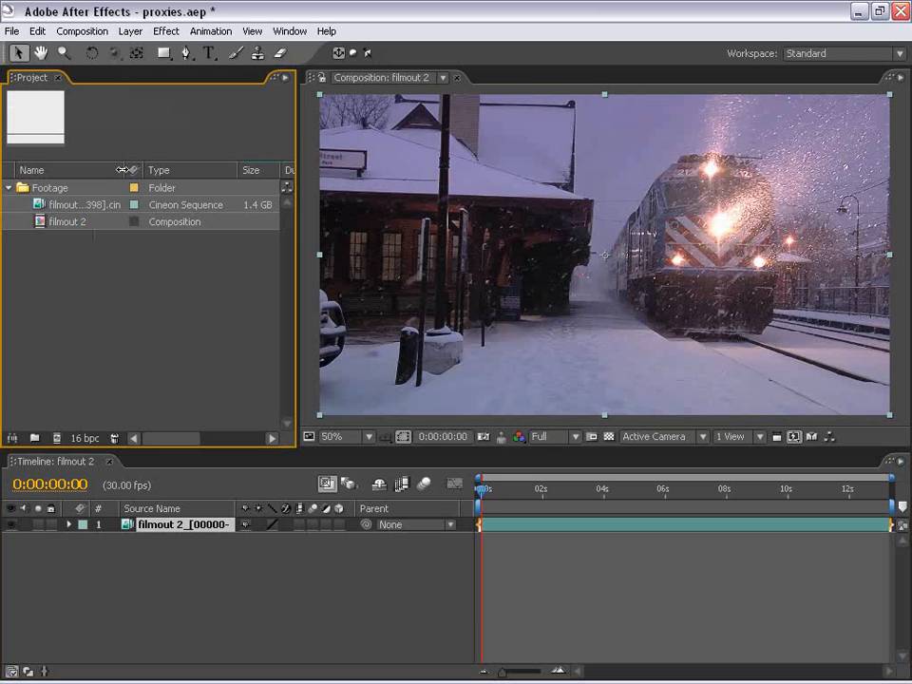
pyautogui.moveTo(126, 170); pyautogui.dragTo(150, 170)
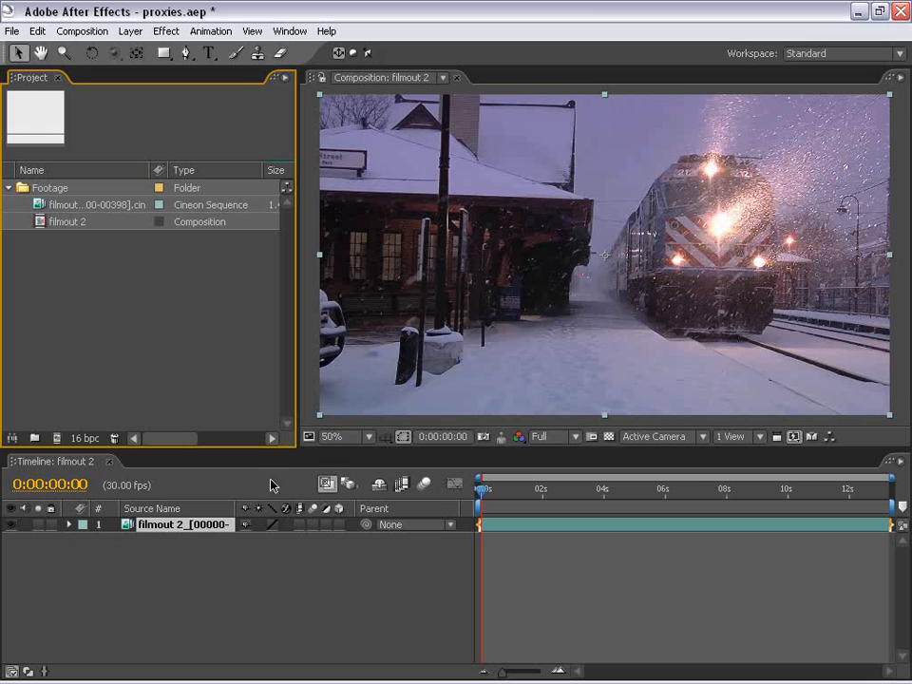
# Inspect the composition's image detail enlarged in a maximized viewer, up to 200%, and return to the 50% view
pyautogui.click(336, 441)
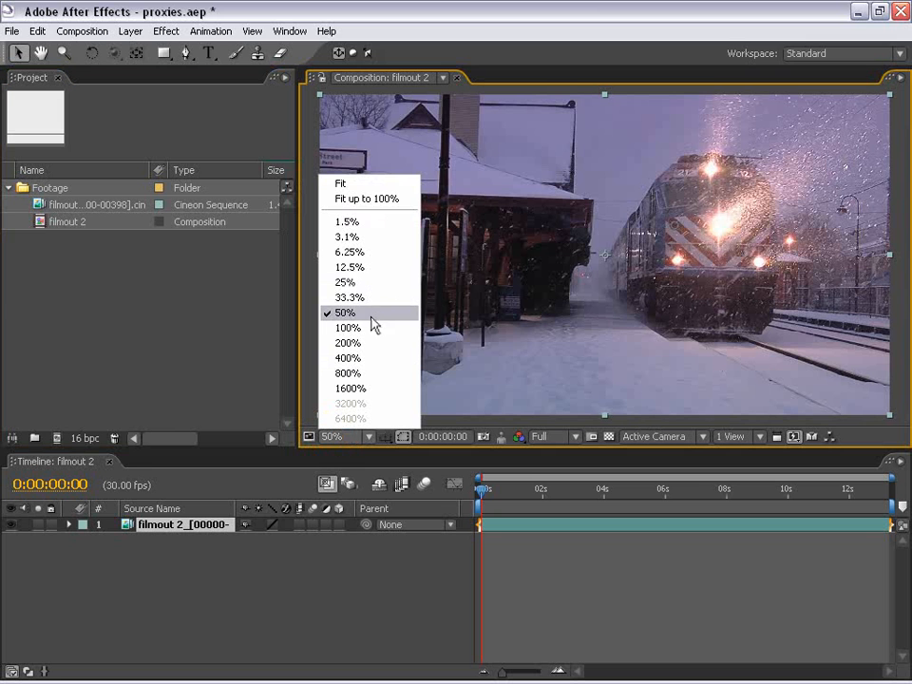
pyautogui.click(369, 328)
pyautogui.press('`')
pyautogui.press('.')
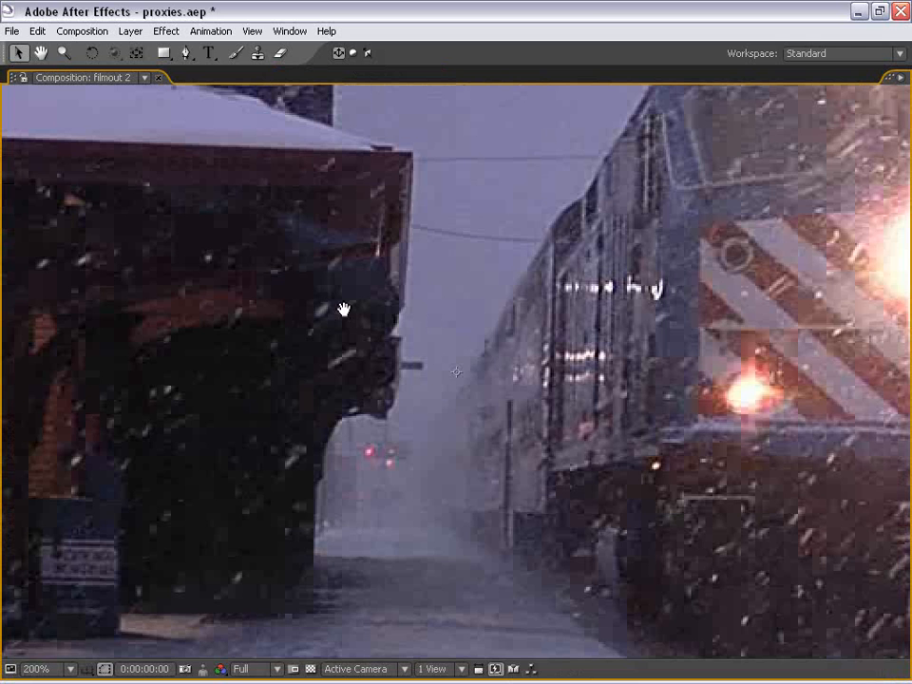
pyautogui.moveTo(344, 310); pyautogui.dragTo(339, 320)
pyautogui.press(',')
pyautogui.moveTo(570, 253); pyautogui.dragTo(573, 294)
pyautogui.press('`')
pyautogui.press(',')
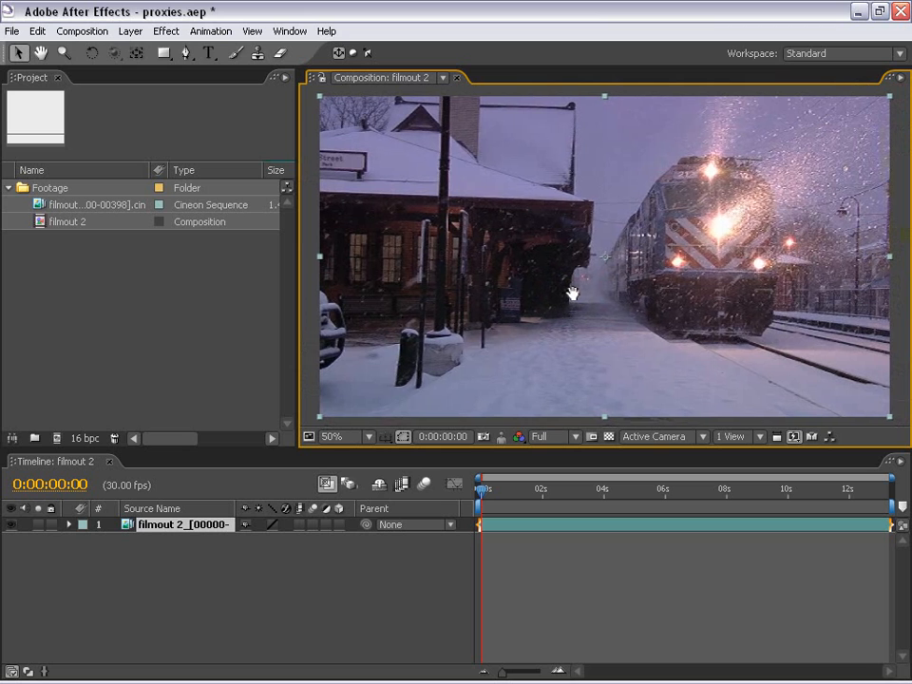
pyautogui.click(611, 581)
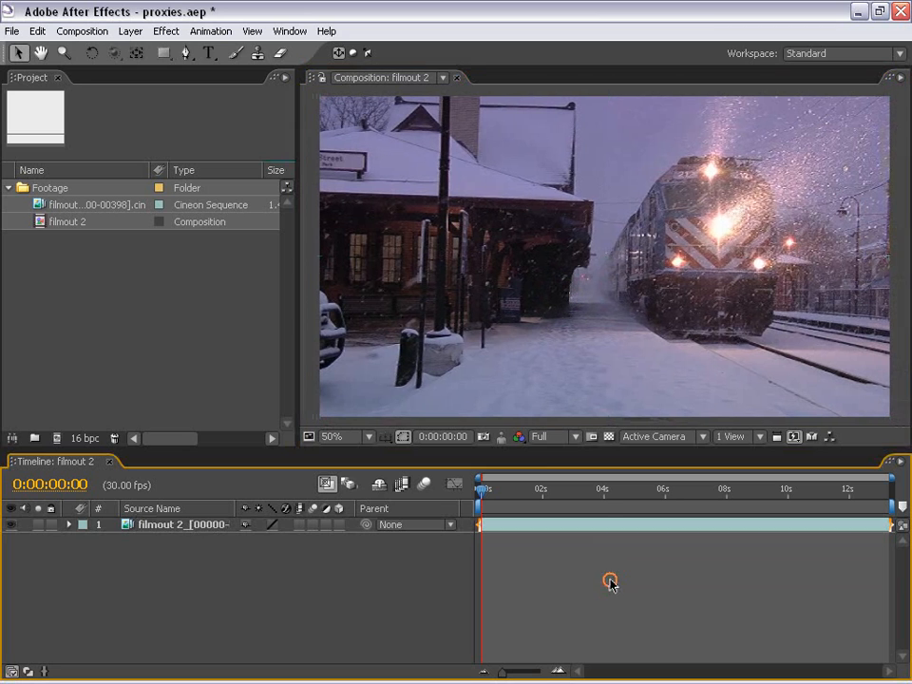
pyautogui.moveTo(544, 187); pyautogui.dragTo(537, 186)
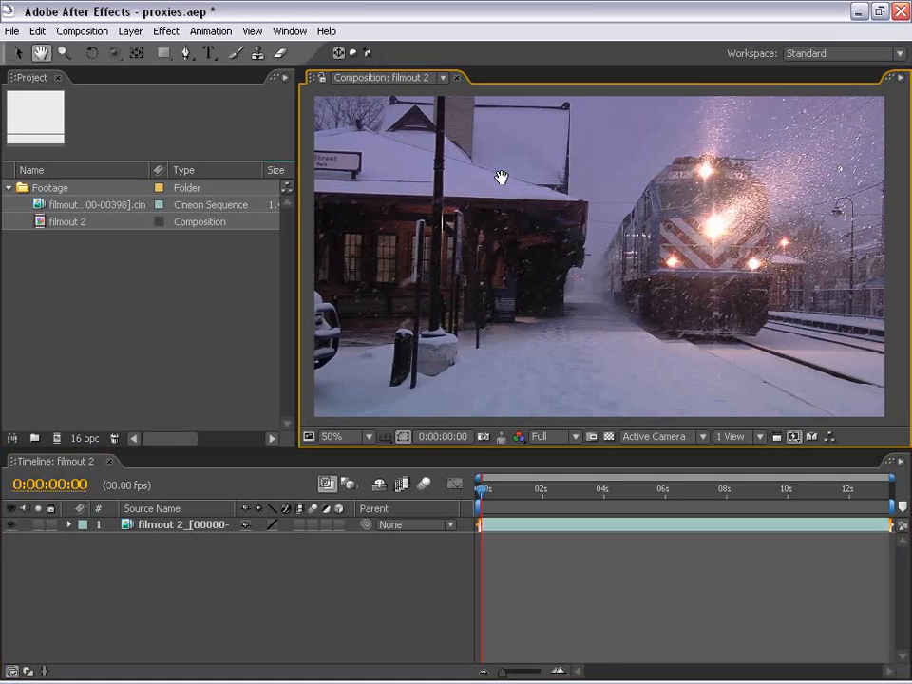
# Compare the composition's frame size with the HDTV 1080/24 preset in its settings, discarding the preset change
pyautogui.click(83, 31)
pyautogui.click(100, 74)
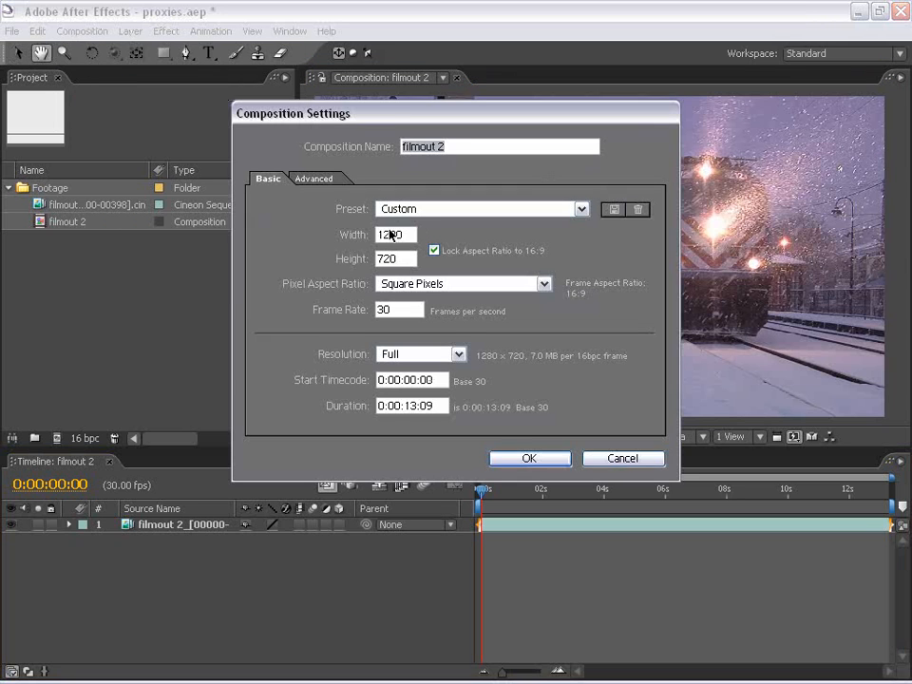
pyautogui.moveTo(410, 234); pyautogui.dragTo(344, 238)
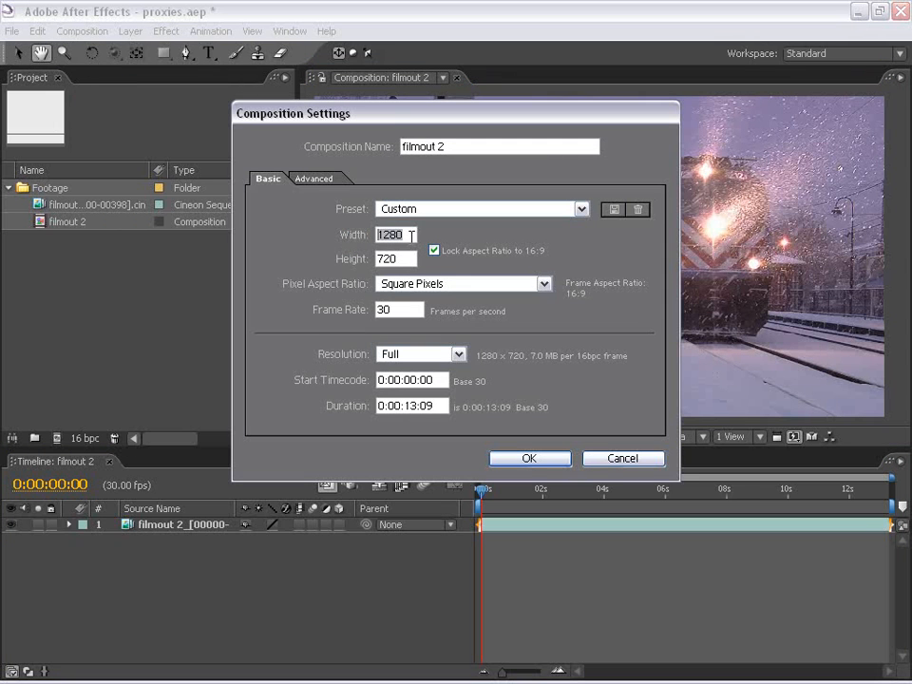
pyautogui.moveTo(412, 259); pyautogui.dragTo(369, 264)
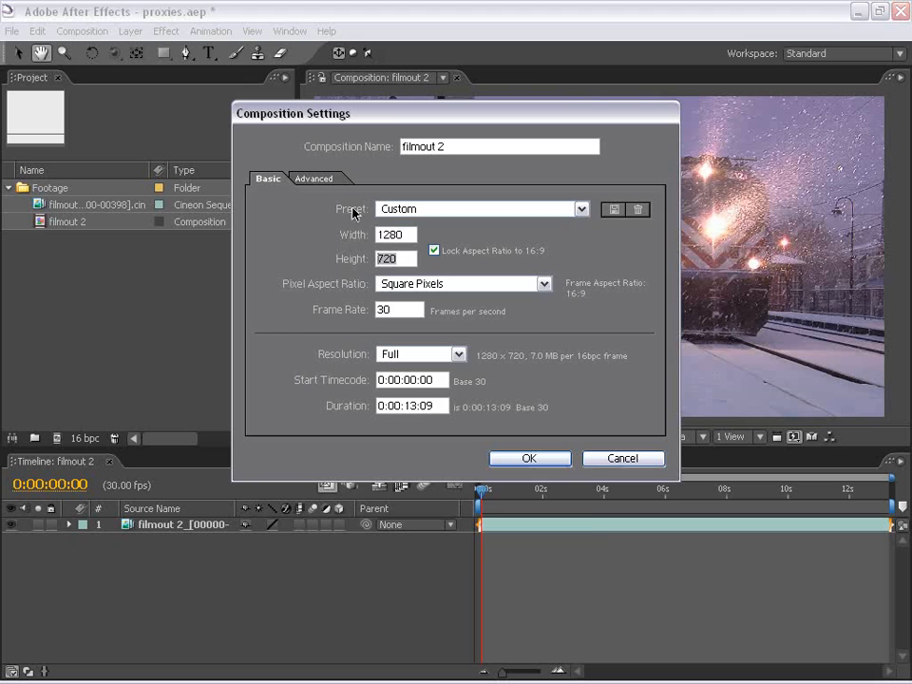
pyautogui.click(405, 208)
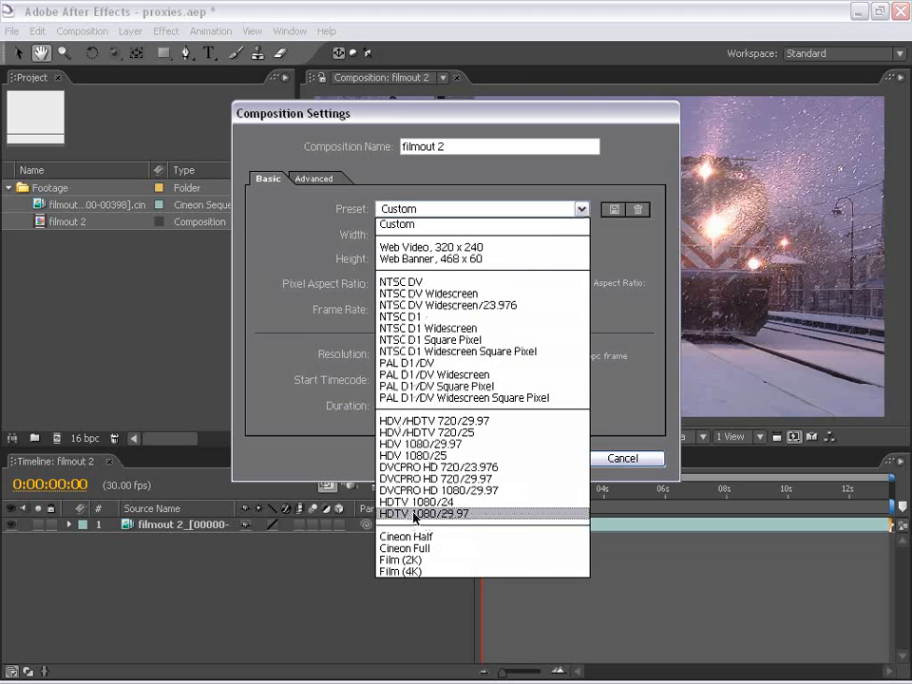
pyautogui.click(450, 505)
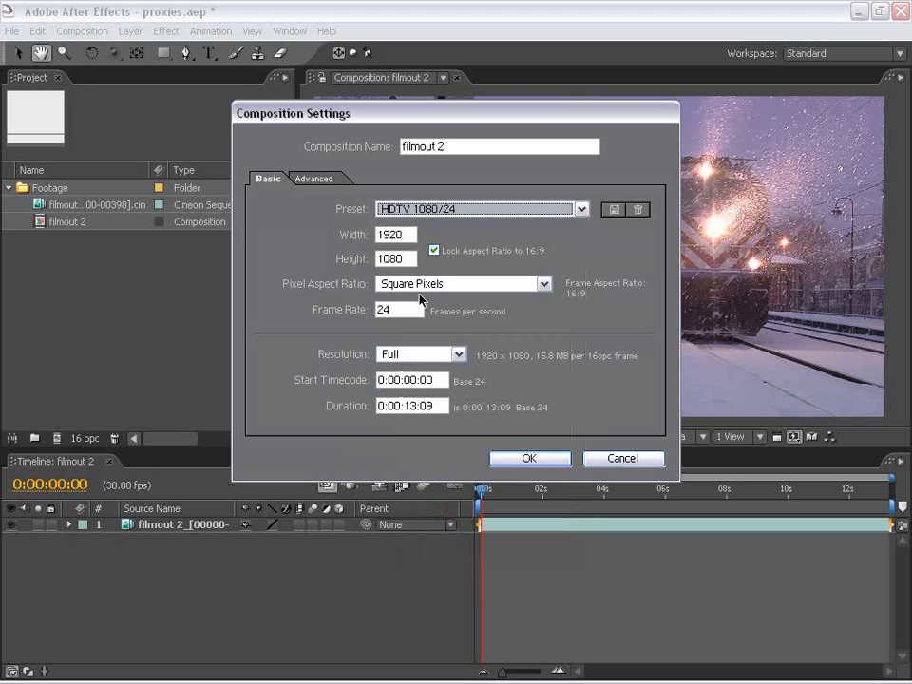
pyautogui.moveTo(407, 235); pyautogui.dragTo(361, 238)
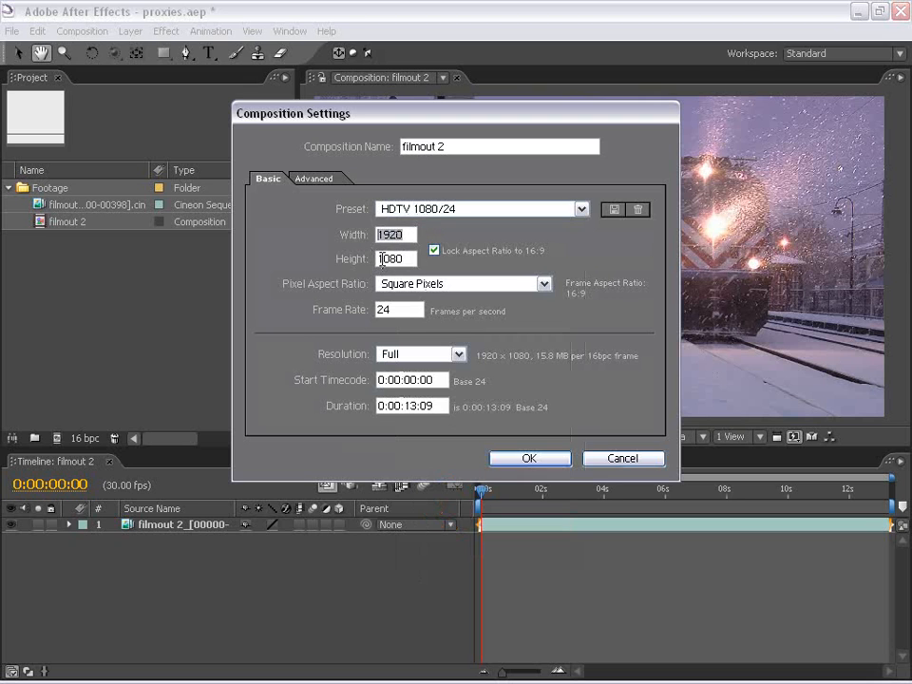
pyautogui.click(623, 459)
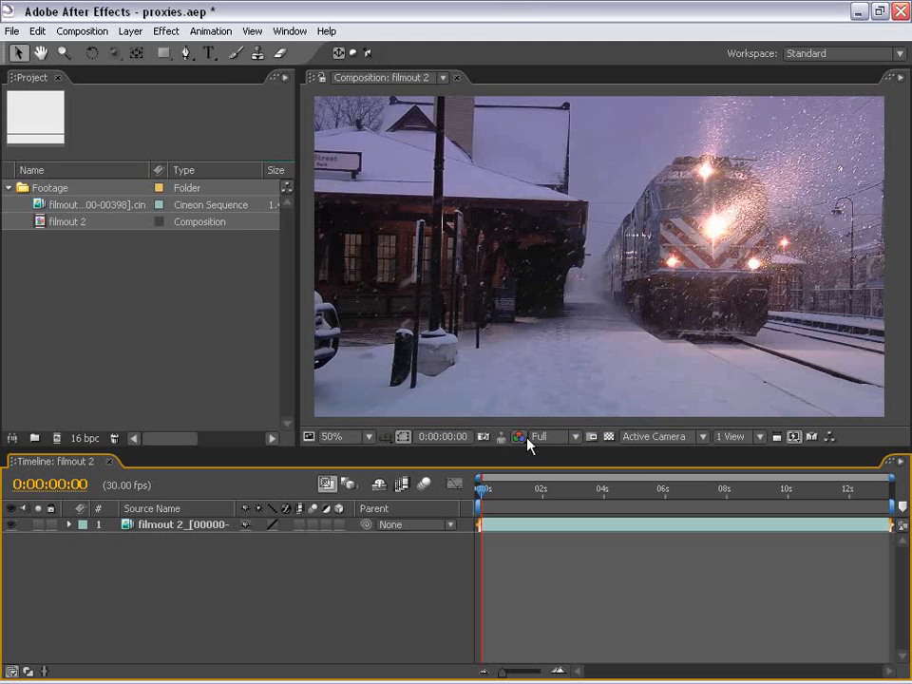
# Set the composition's preview resolution to Half and widen the project area to reveal the file size column
pyautogui.click(540, 436)
pyautogui.click(542, 468)
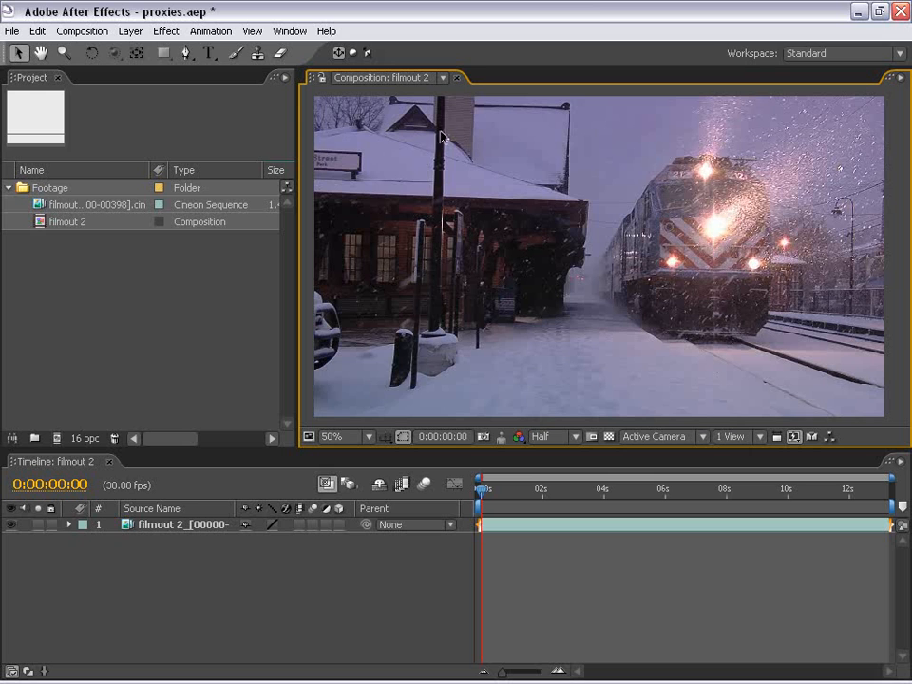
pyautogui.moveTo(297, 136); pyautogui.dragTo(355, 137)
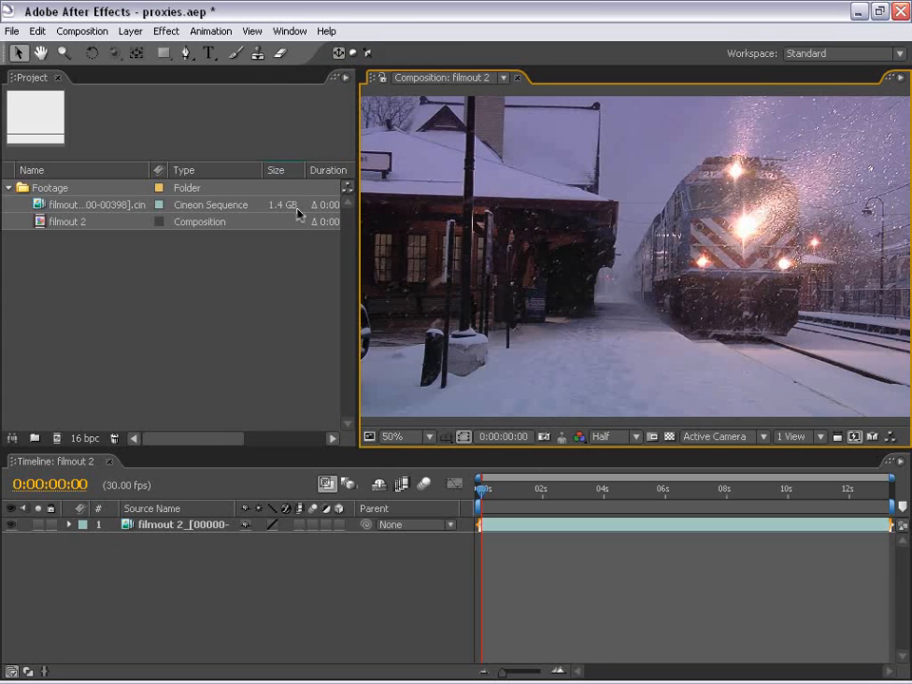
# Scrub through the Cineon footage to its end, close the footage view, and return the composition to the first frame
pyautogui.doubleClick(86, 206)
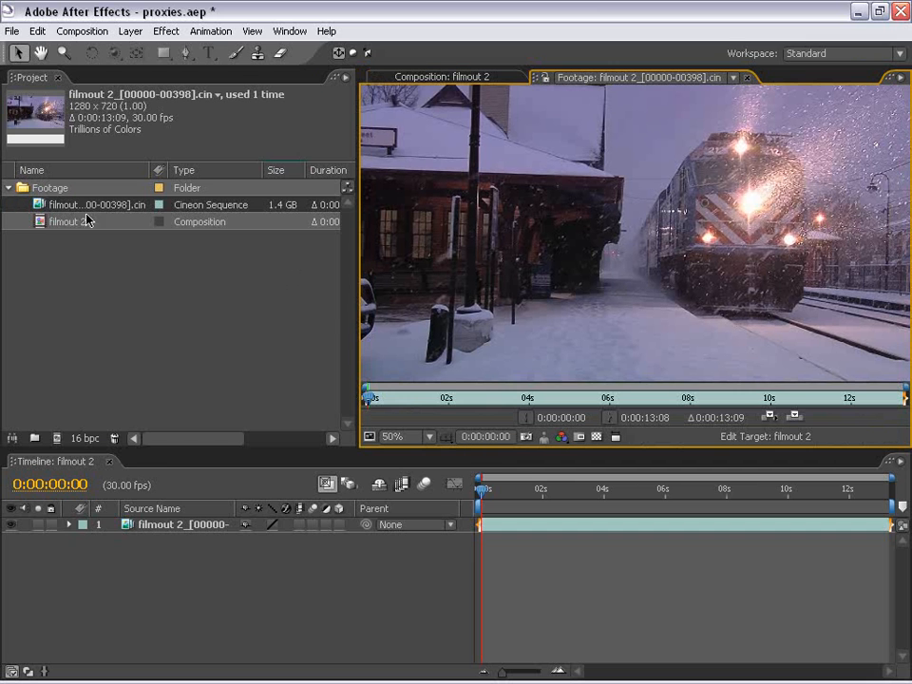
pyautogui.moveTo(398, 407); pyautogui.dragTo(901, 400)
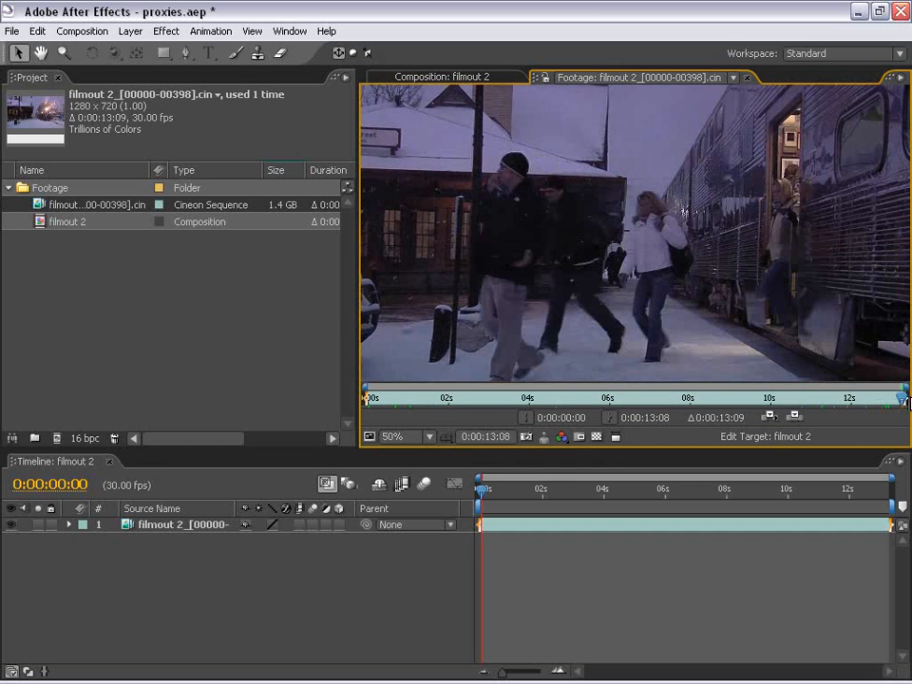
pyautogui.click(748, 77)
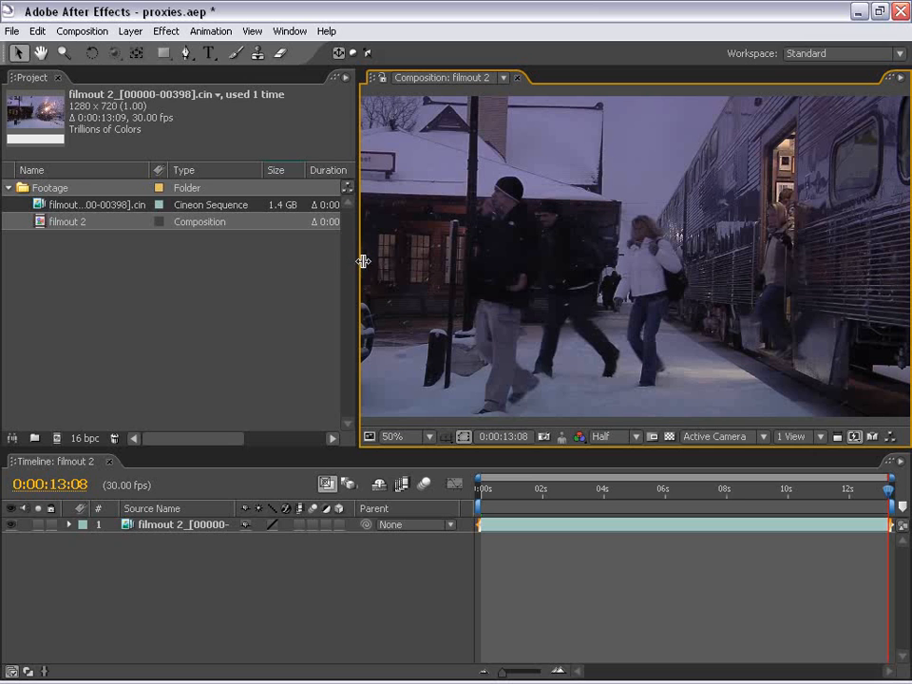
pyautogui.moveTo(361, 259); pyautogui.dragTo(291, 266)
pyautogui.click(519, 566)
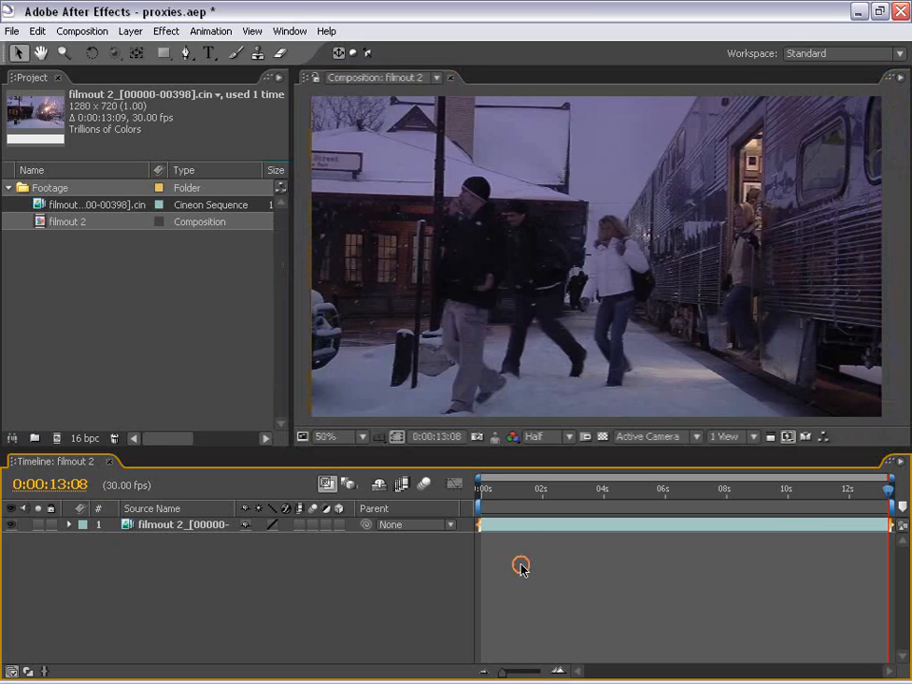
pyautogui.moveTo(503, 489); pyautogui.dragTo(480, 524)
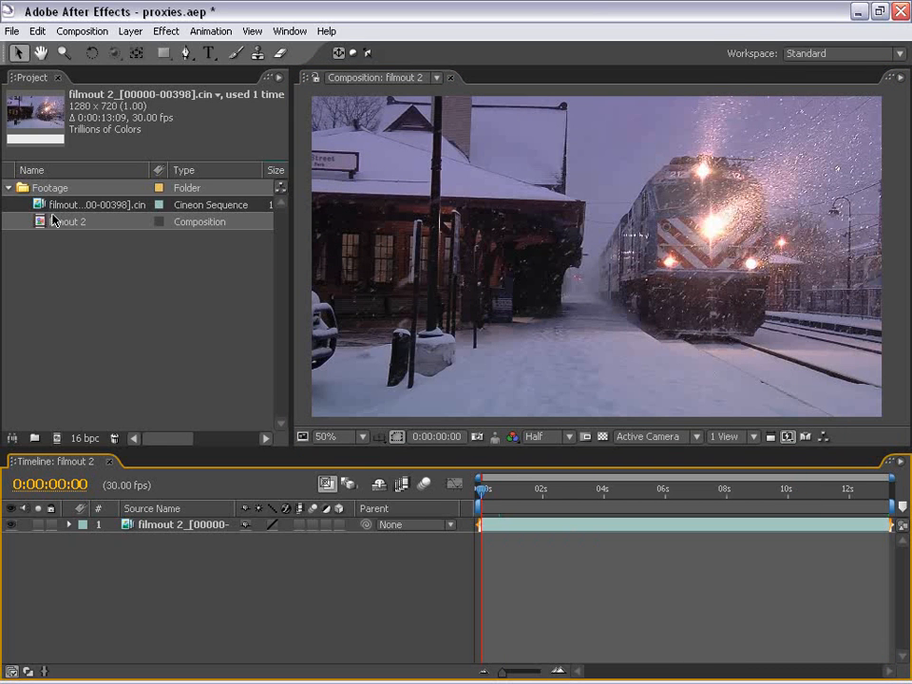
pyautogui.click(538, 220)
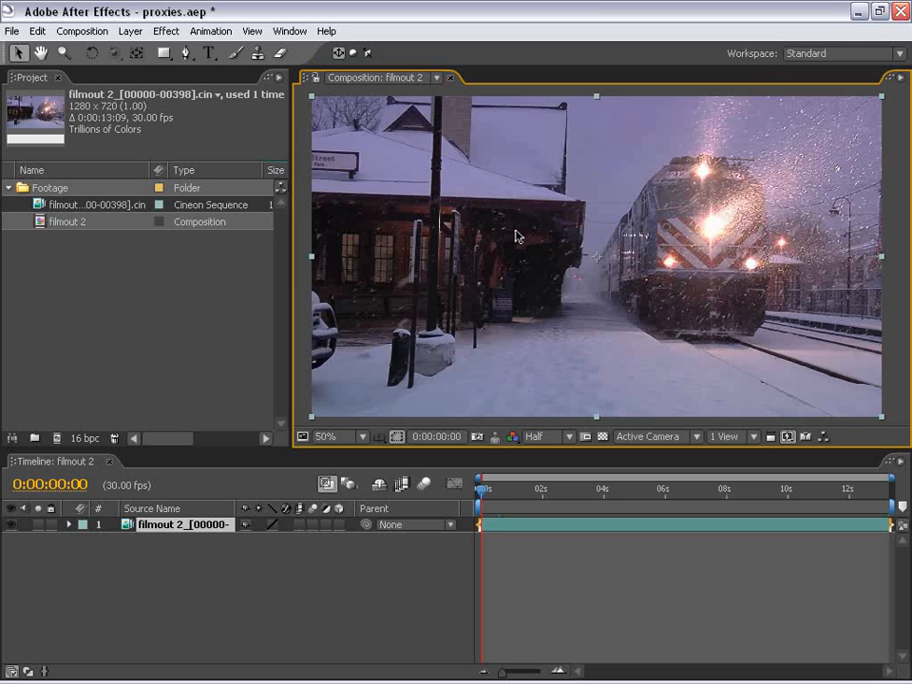
pyautogui.click(110, 290)
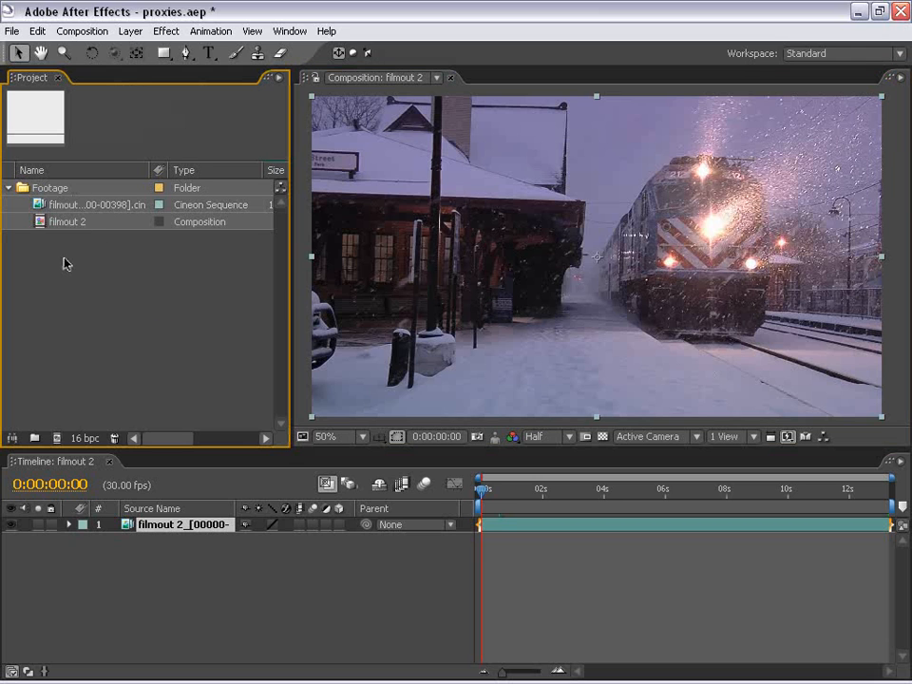
# Create a movie proxy for the Cineon footage sequence, adding it to the render queue
pyautogui.rightClick(71, 211)
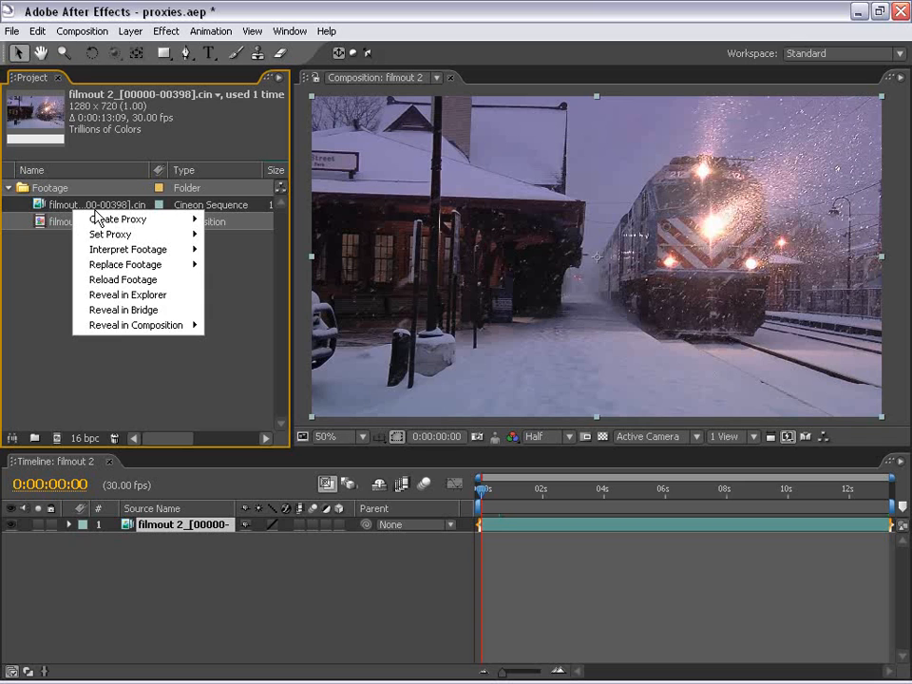
pyautogui.moveTo(96, 223)
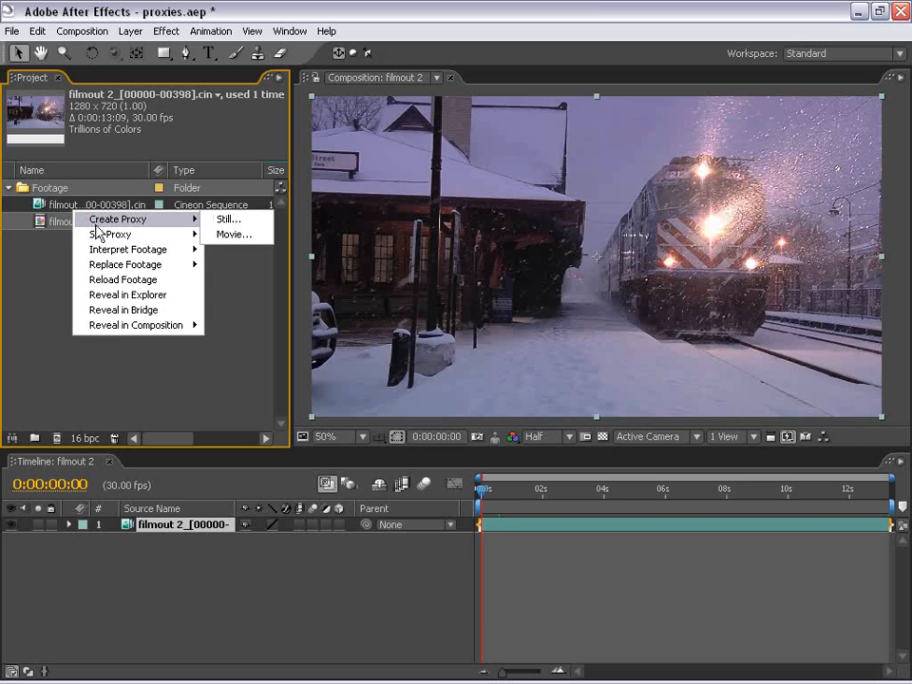
pyautogui.click(220, 235)
pyautogui.moveTo(264, 138)
pyautogui.mouseDown()
pyautogui.moveTo(237, 137)
pyautogui.moveTo(266, 123)
pyautogui.mouseUp()
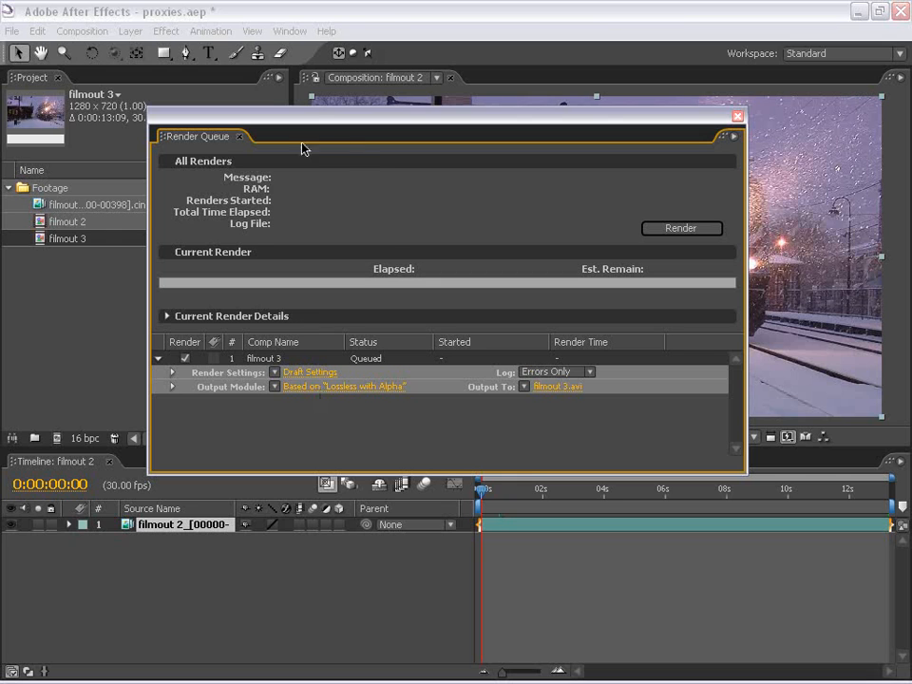
# Set the proxy render's output module format to QuickTime Movie
pyautogui.click(318, 388)
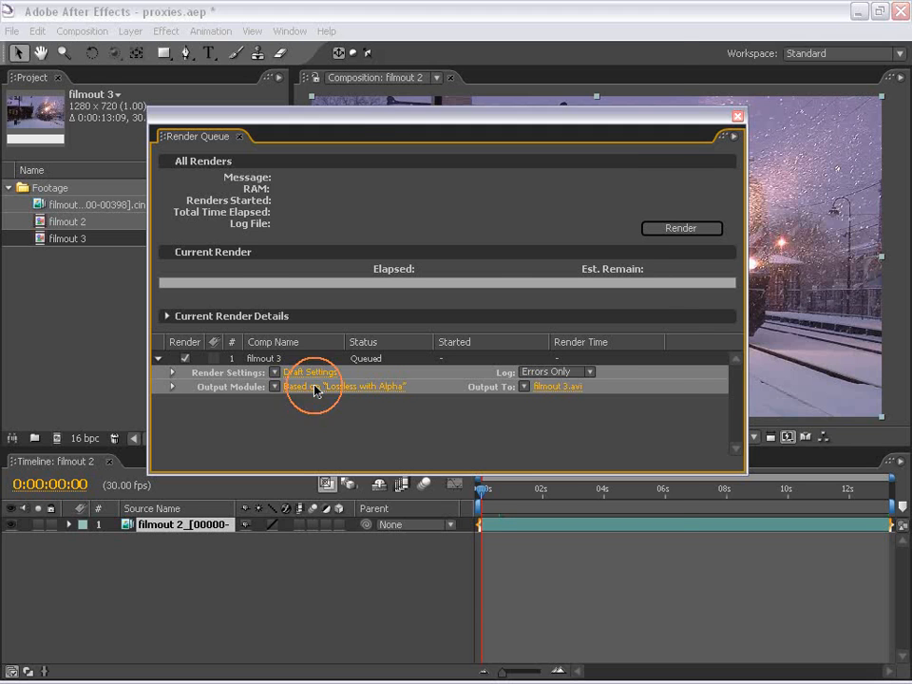
pyautogui.moveTo(237, 45); pyautogui.dragTo(350, 68)
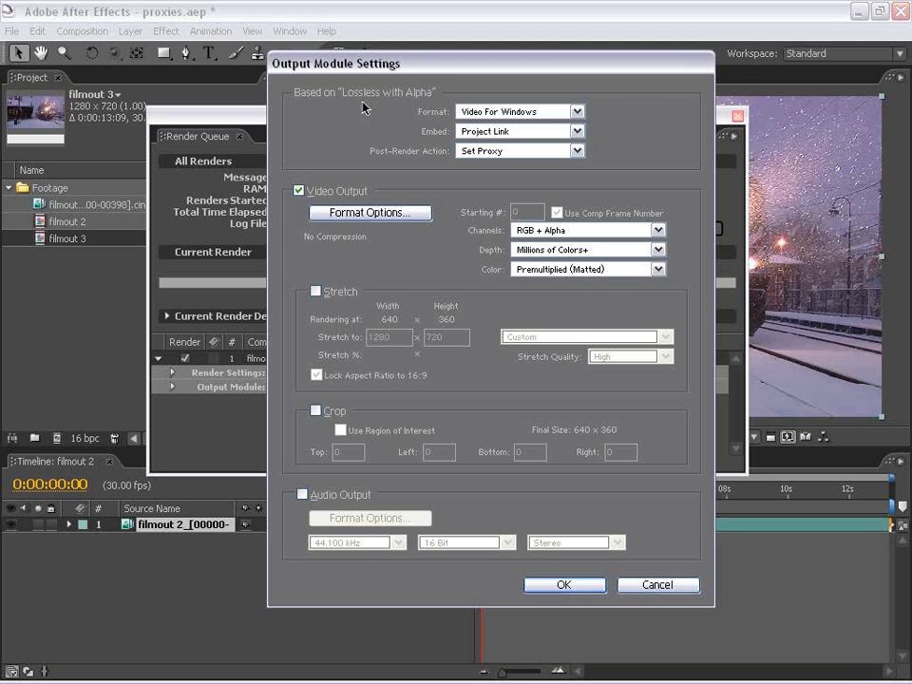
pyautogui.click(561, 112)
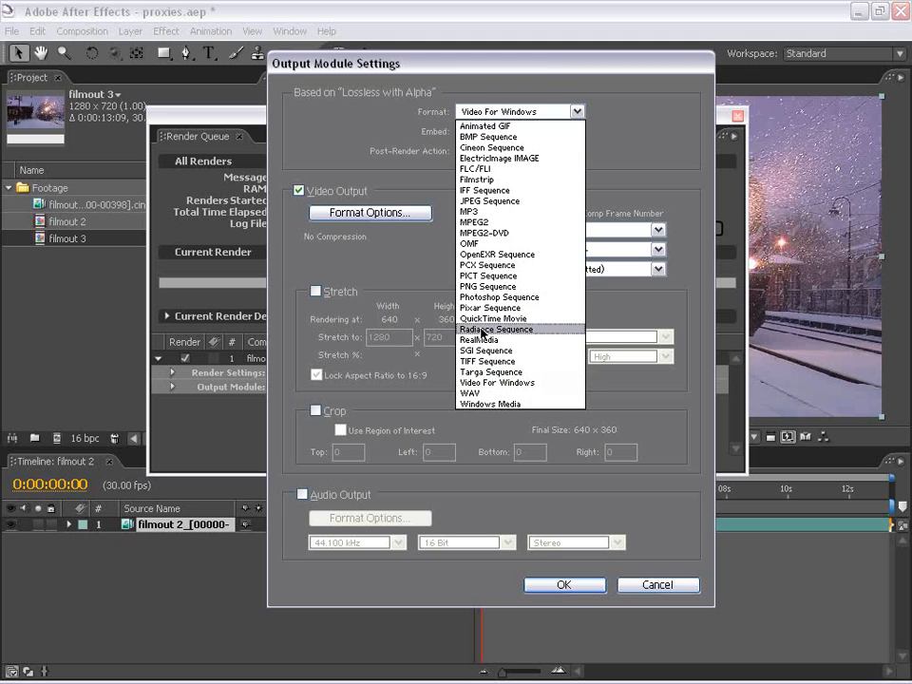
pyautogui.click(487, 318)
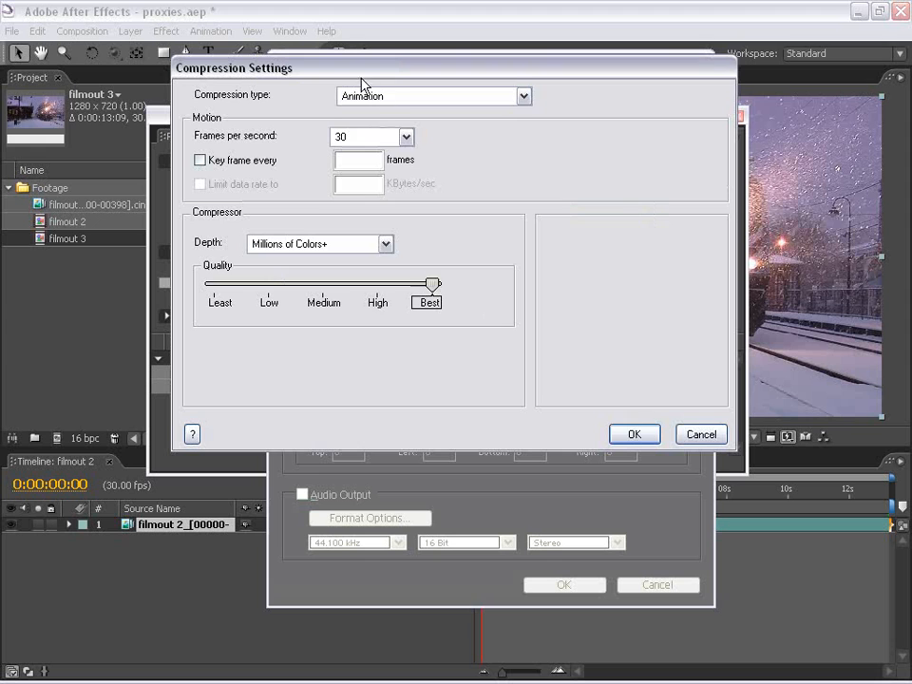
# Set the proxy's compression to Photo - JPEG at quality 93 and turn off audio output
pyautogui.click(380, 96)
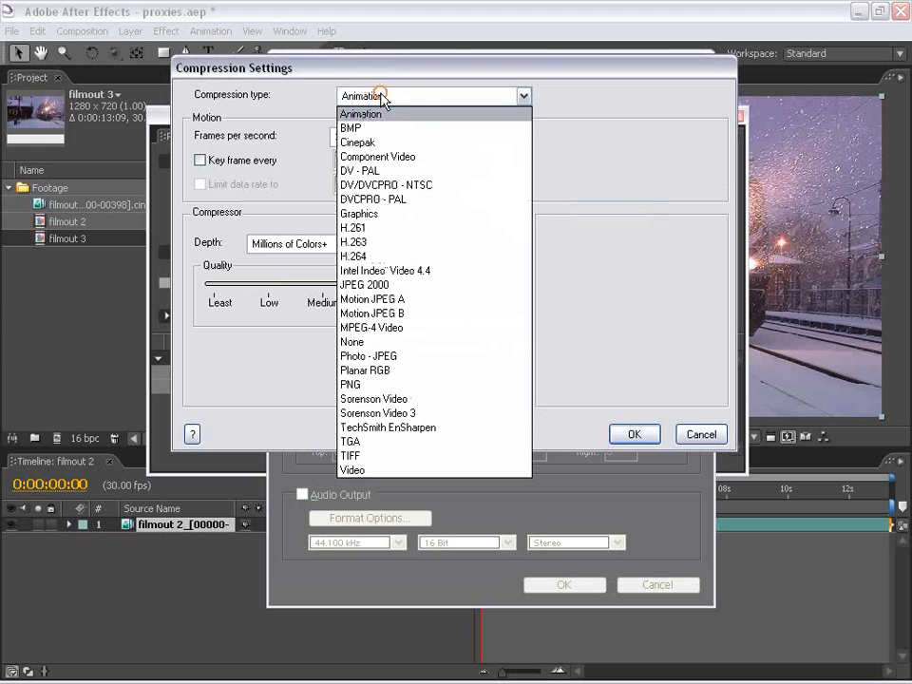
pyautogui.click(373, 356)
pyautogui.moveTo(432, 283); pyautogui.dragTo(419, 285)
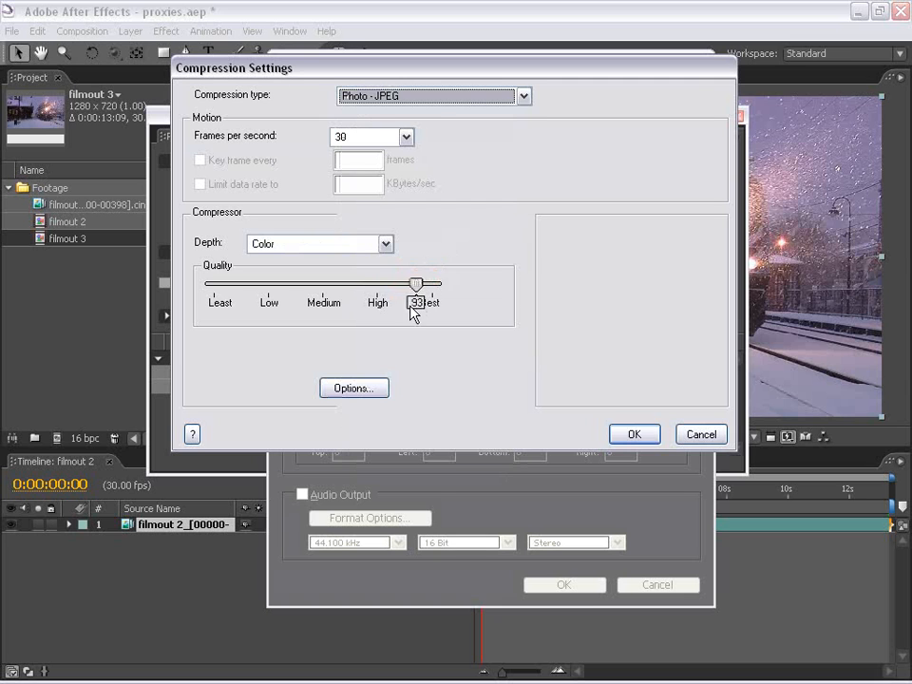
pyautogui.click(634, 436)
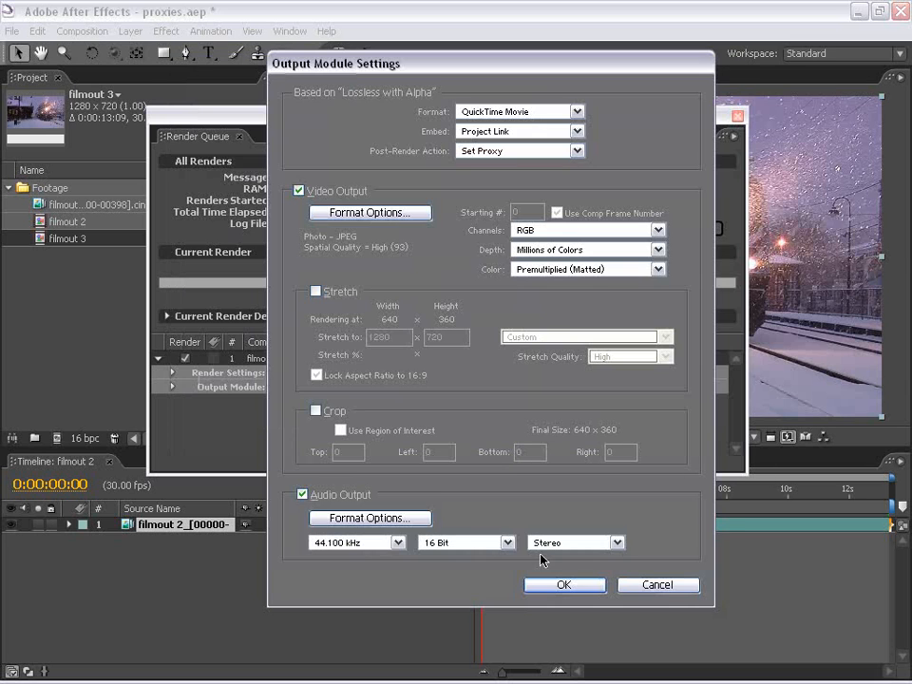
pyautogui.click(302, 495)
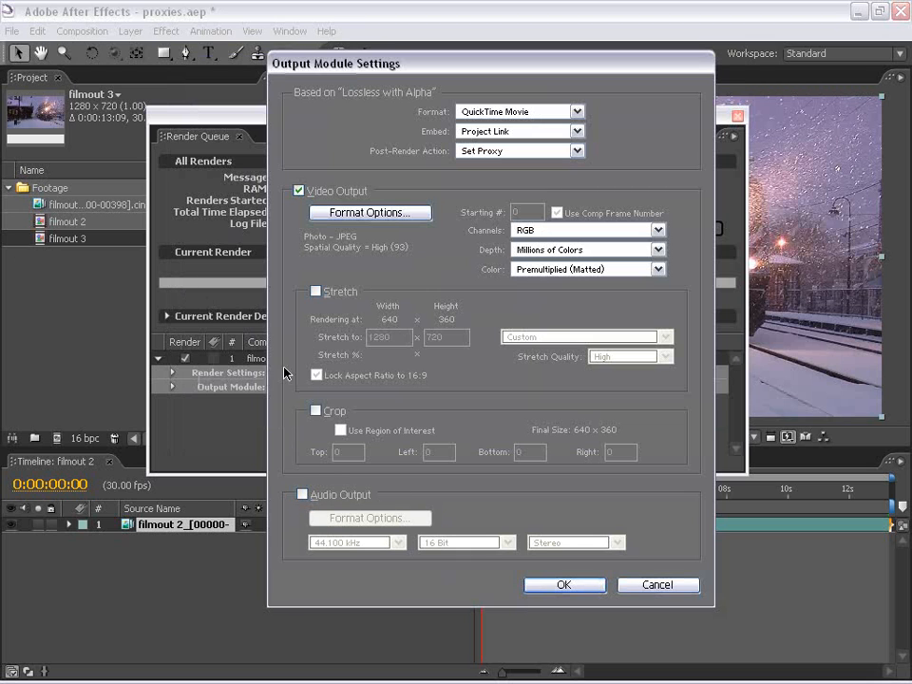
# Accept the output module settings, render the queued proxy movie, and close the render queue
pyautogui.click(569, 585)
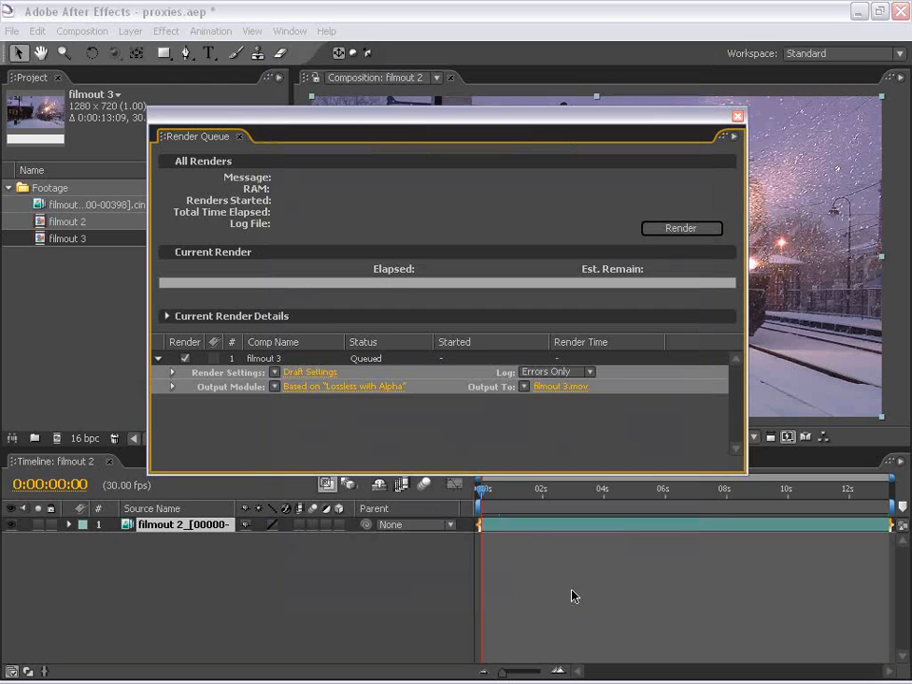
pyautogui.click(688, 231)
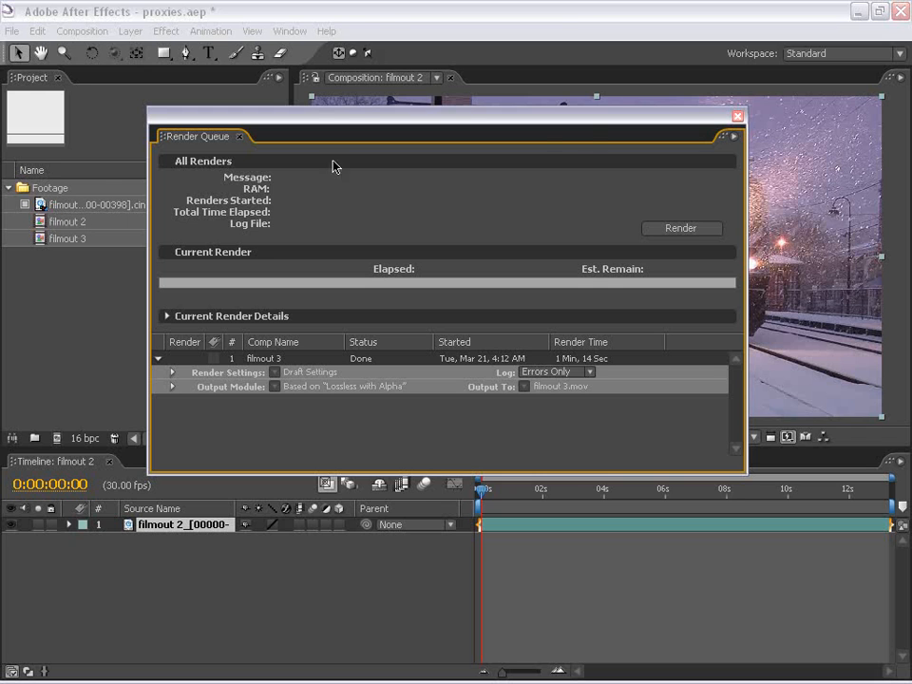
pyautogui.click(76, 205)
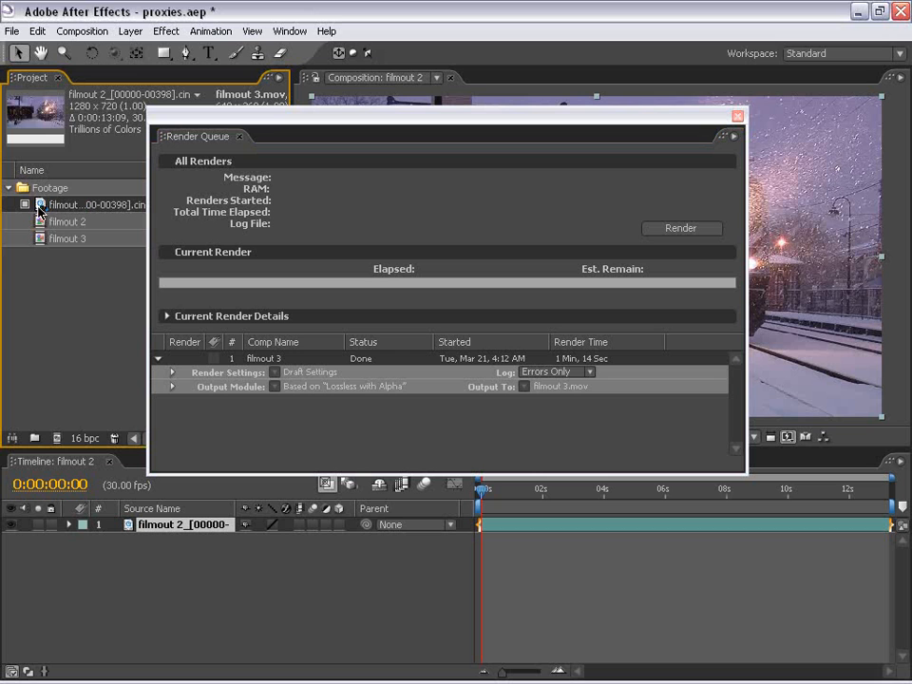
pyautogui.moveTo(665, 117); pyautogui.dragTo(657, 117)
pyautogui.click(730, 117)
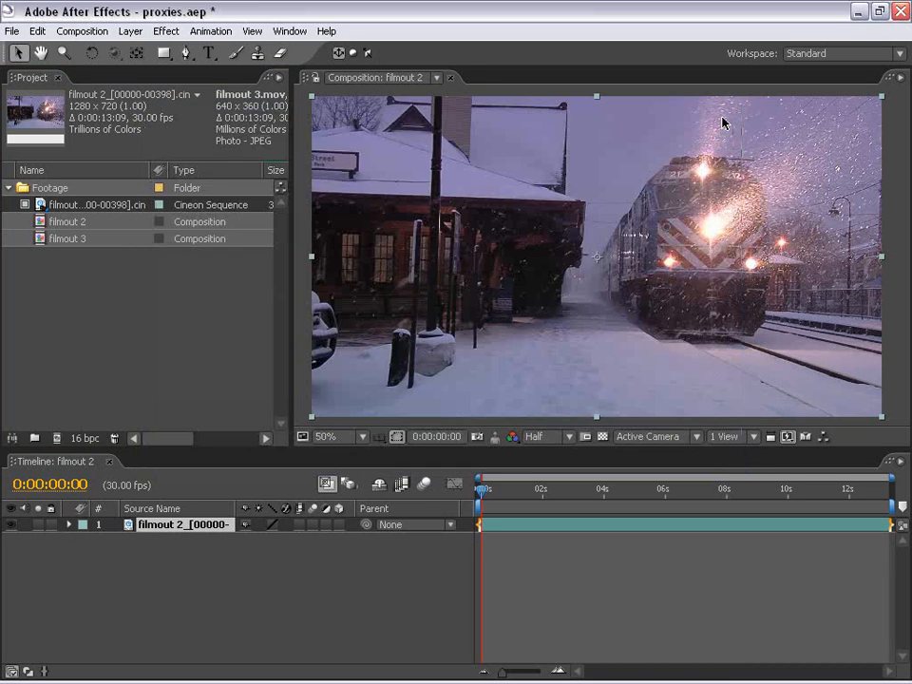
# Compare the Cineon sequence's size and format details with those of its proxy, switching the proxy off and back on
pyautogui.click(224, 299)
pyautogui.moveTo(294, 206); pyautogui.dragTo(538, 207)
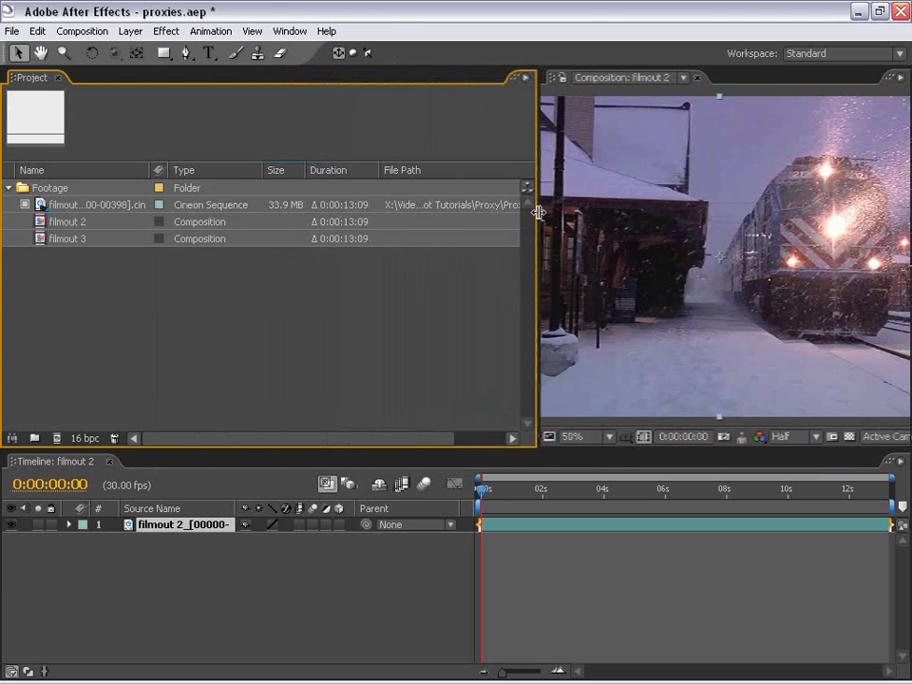
pyautogui.click(74, 205)
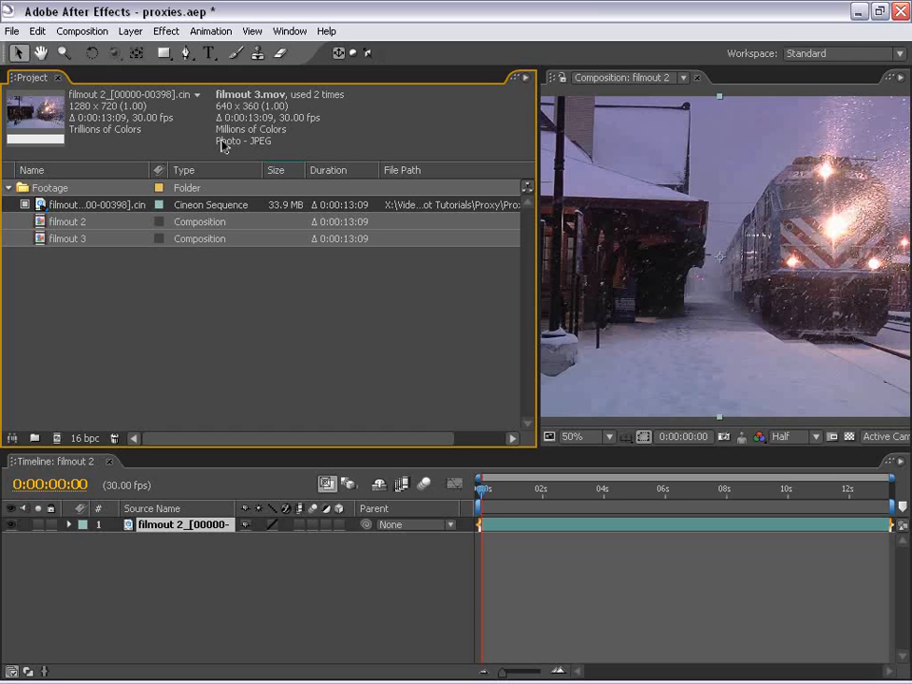
pyautogui.click(75, 283)
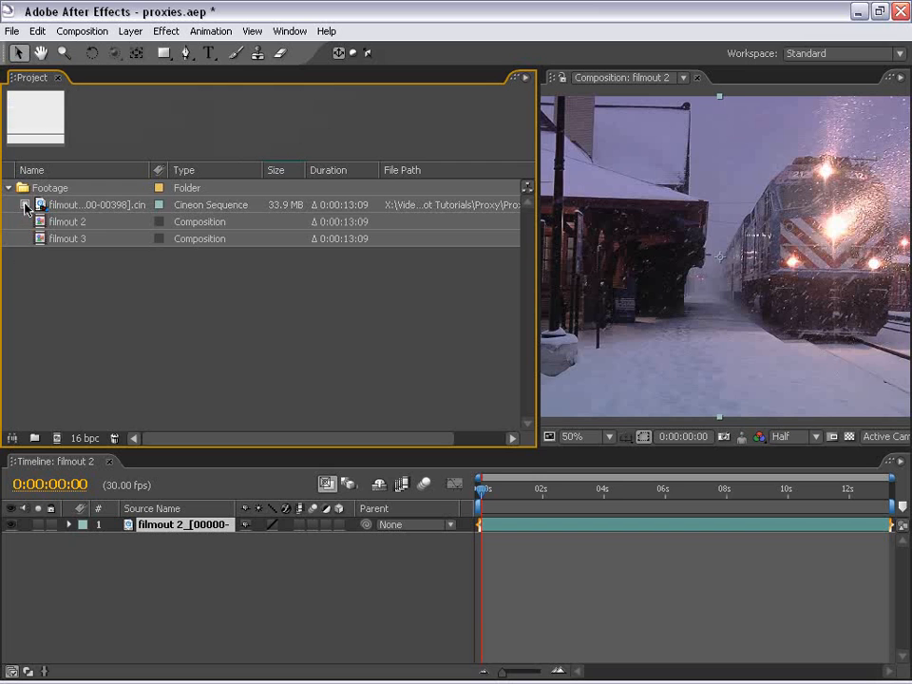
pyautogui.click(25, 207)
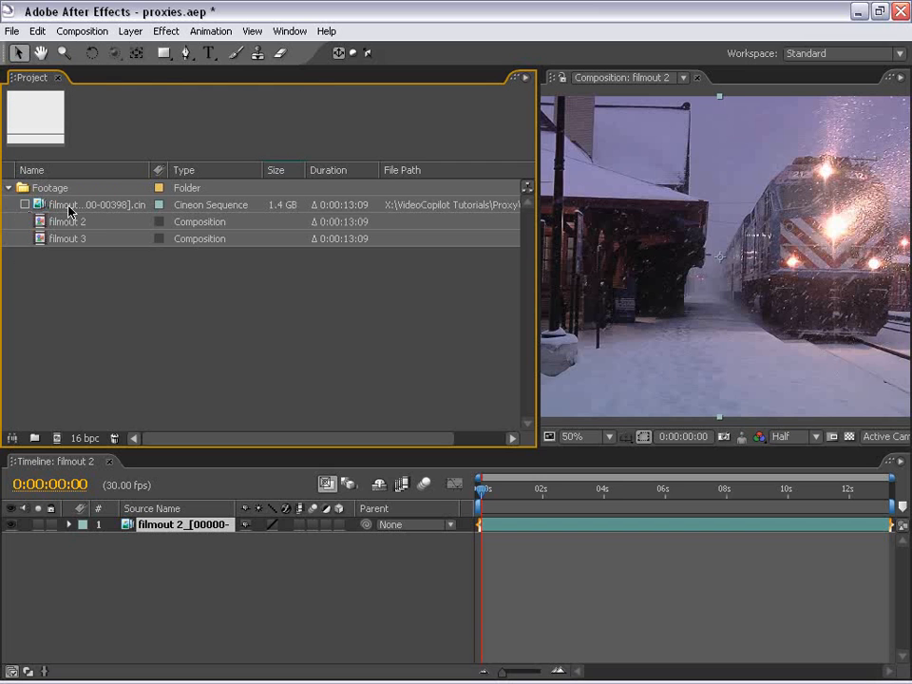
pyautogui.click(69, 207)
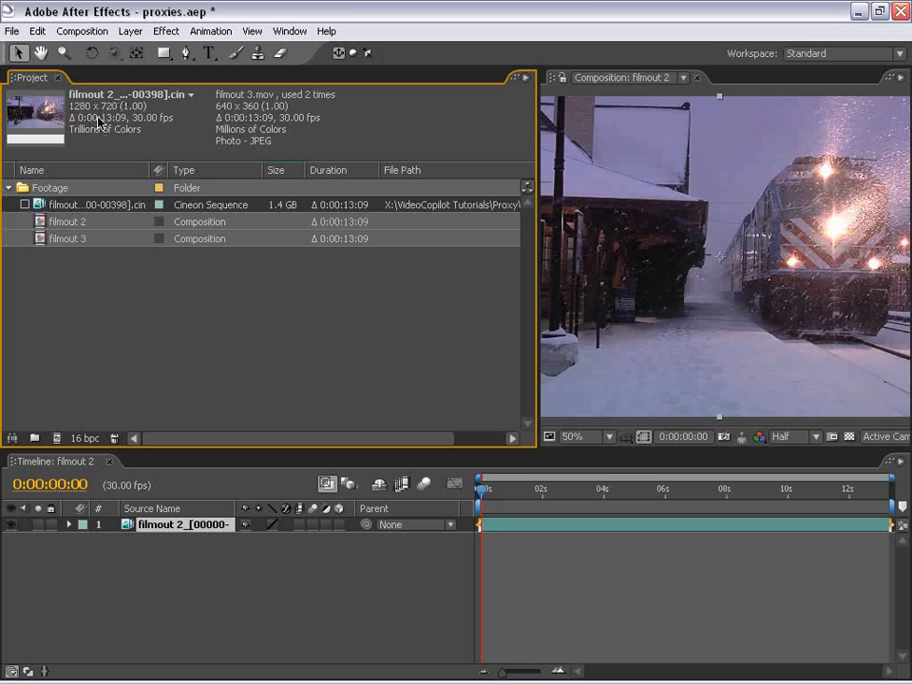
pyautogui.click(25, 205)
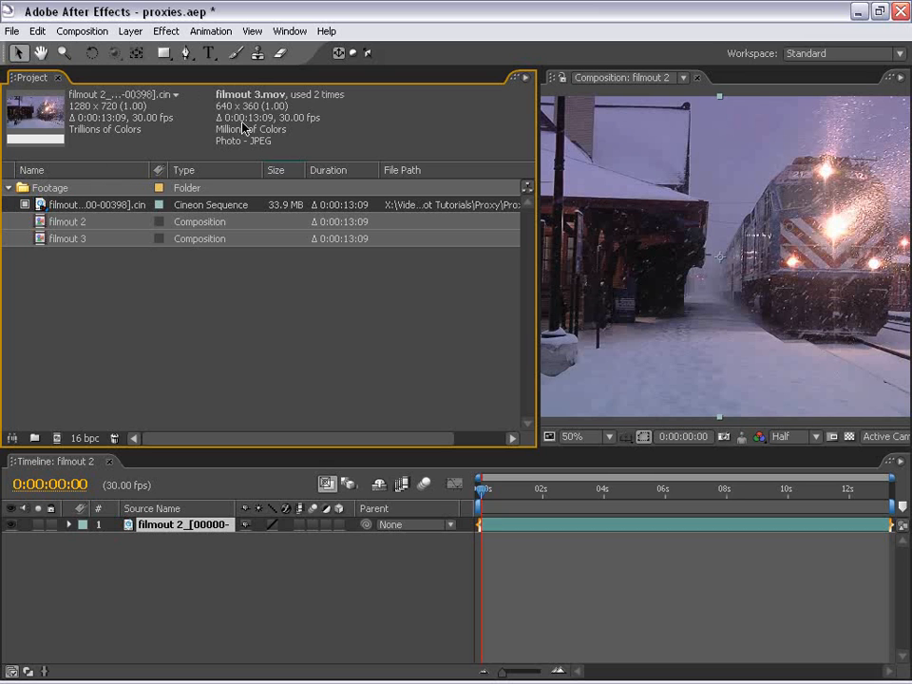
pyautogui.moveTo(537, 267); pyautogui.dragTo(323, 267)
# Set the composition's preview resolution to Full and inspect the proxy image of the train at 100% magnification
pyautogui.press('h')
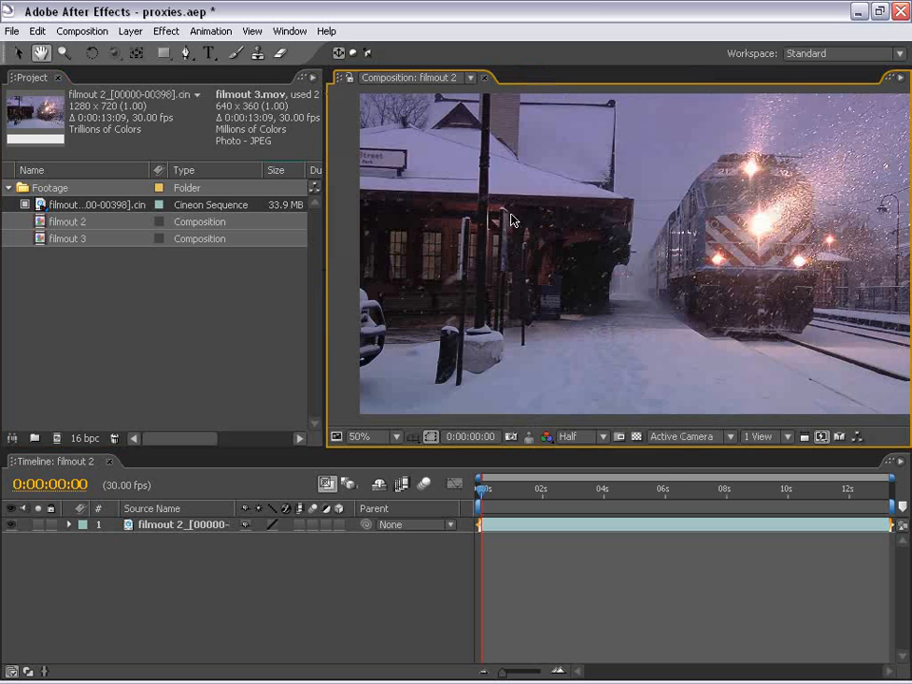
pyautogui.click(576, 437)
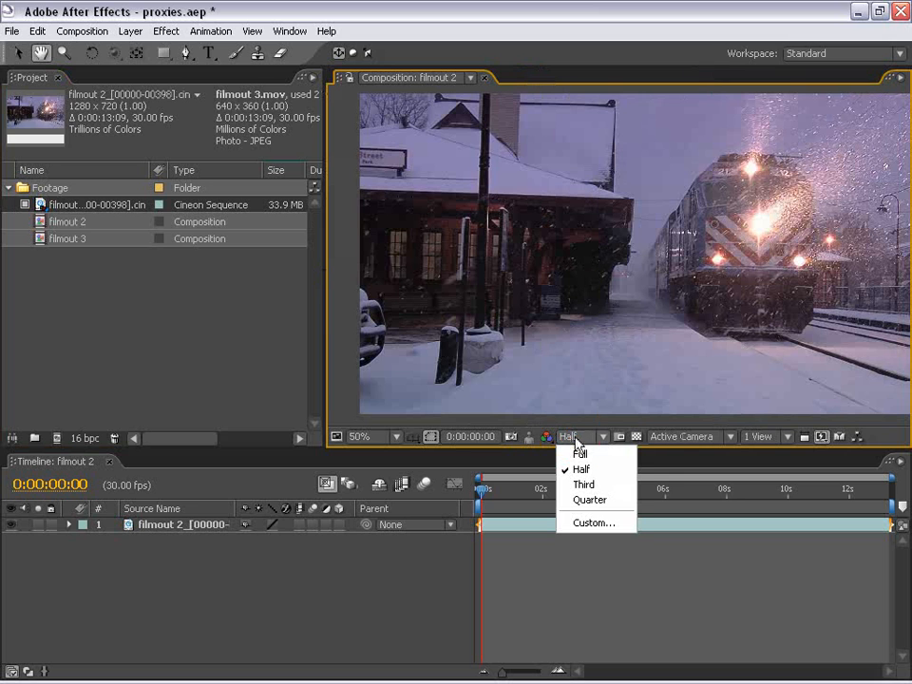
pyautogui.click(579, 454)
pyautogui.scroll(2, 554, 271)
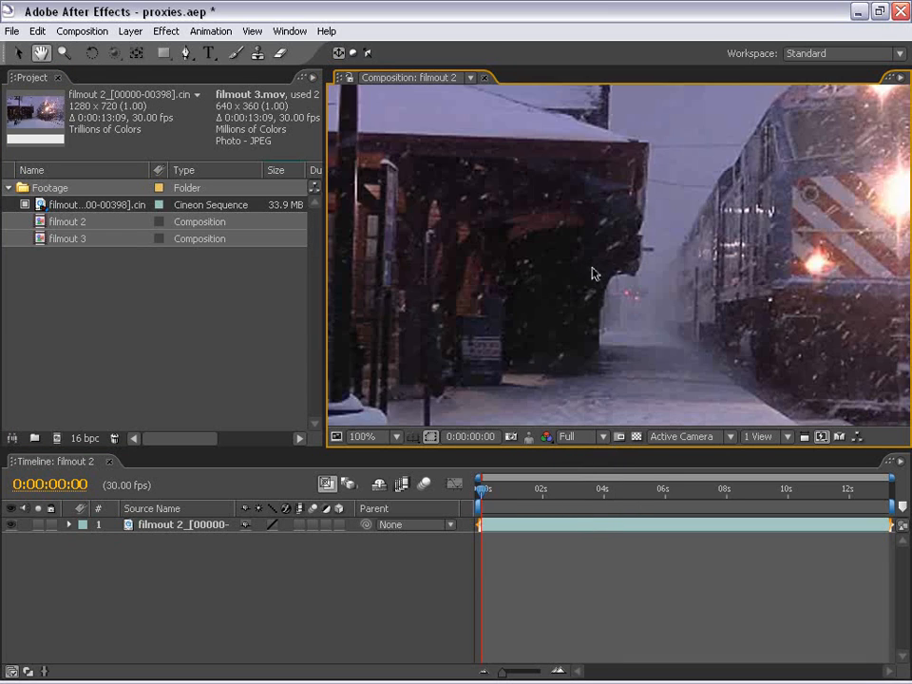
pyautogui.moveTo(617, 194); pyautogui.dragTo(625, 283)
pyautogui.moveTo(614, 332); pyautogui.dragTo(604, 300)
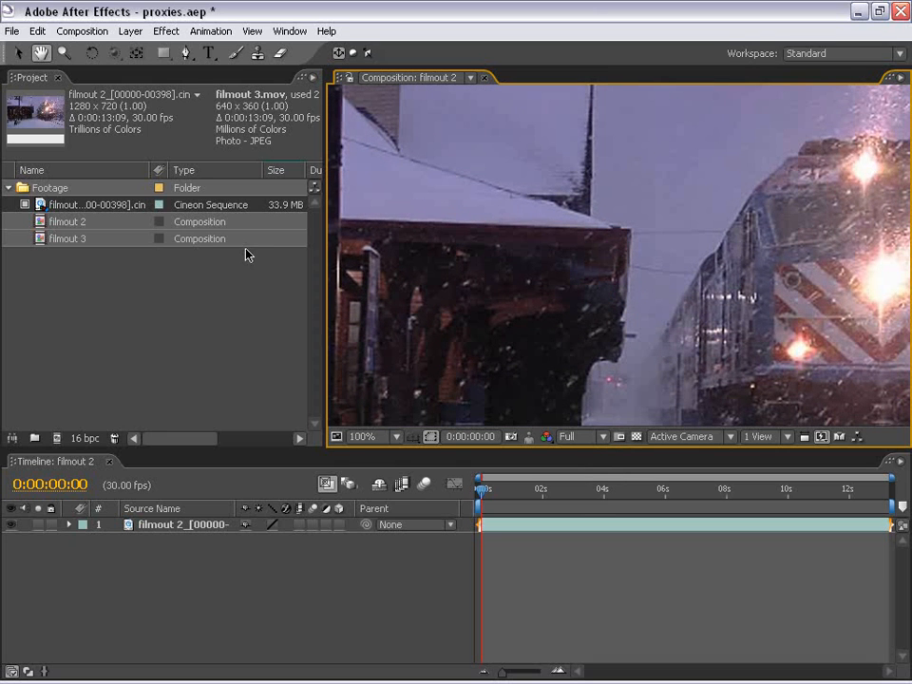
pyautogui.moveTo(669, 347); pyautogui.dragTo(603, 266)
pyautogui.moveTo(742, 257); pyautogui.dragTo(642, 260)
pyautogui.moveTo(684, 221); pyautogui.dragTo(676, 242)
pyautogui.moveTo(587, 262); pyautogui.dragTo(615, 266)
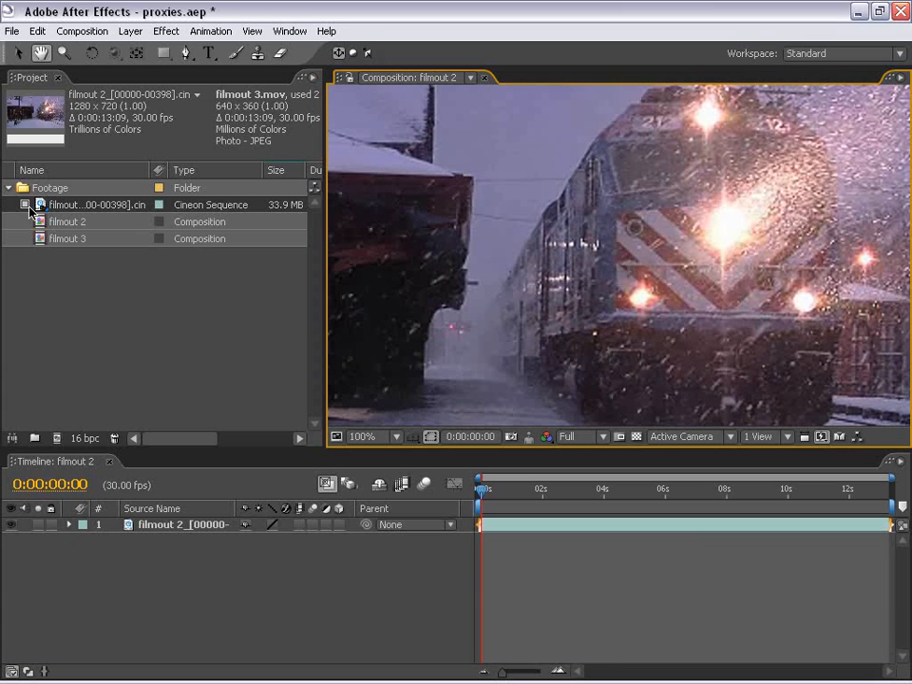
# Toggle the Cineon sequence's proxy off and on to compare the train's image quality, leaving the proxy enabled
pyautogui.click(24, 205)
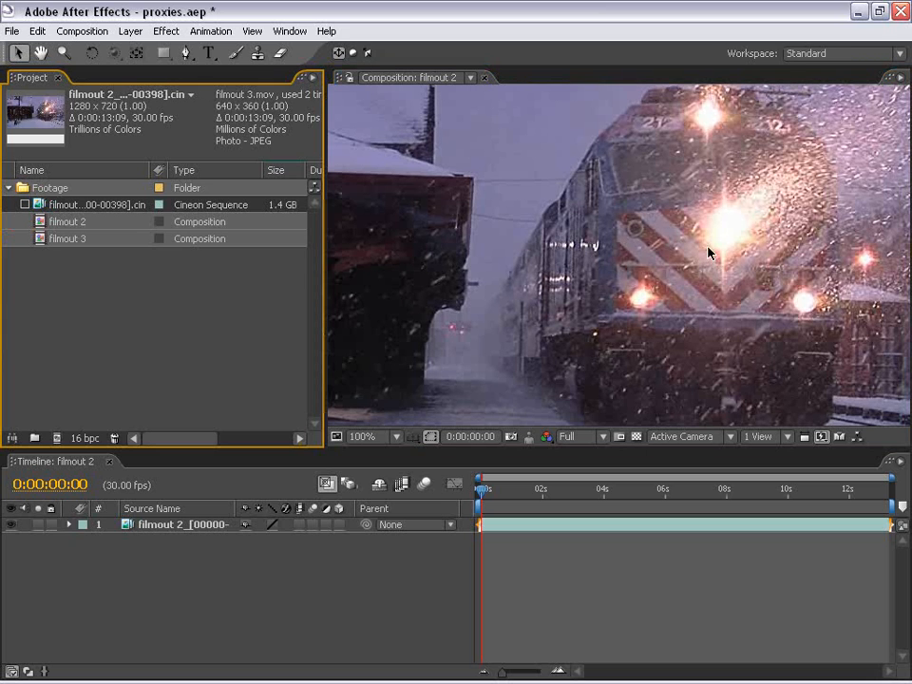
pyautogui.press('space')
pyautogui.moveTo(776, 236); pyautogui.dragTo(674, 250)
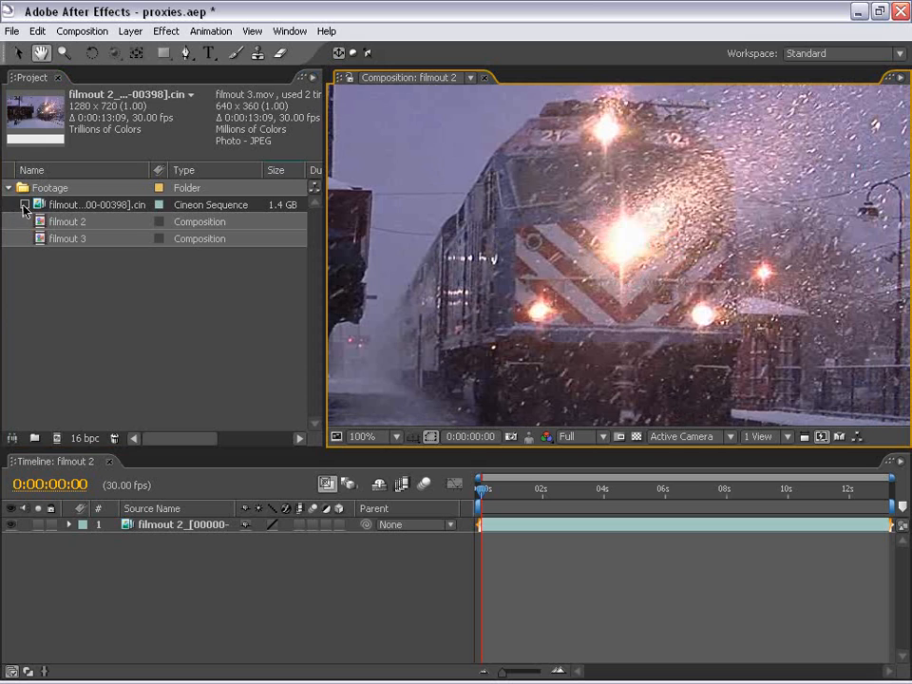
pyautogui.click(23, 205)
pyautogui.click(23, 204)
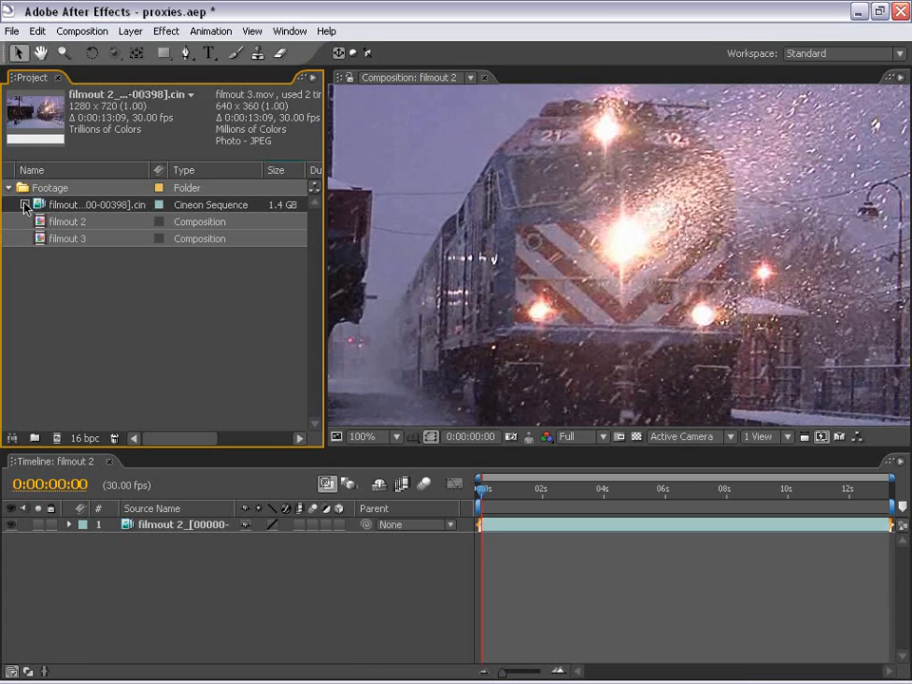
pyautogui.click(24, 204)
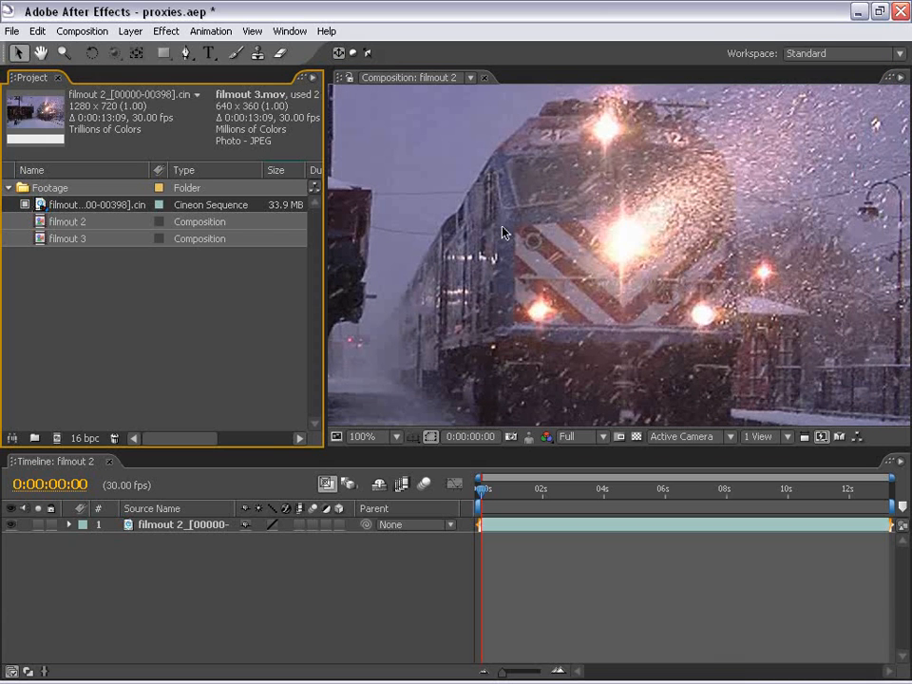
# View the whole frame at 50% magnification and scrub through the composition with the proxy enabled, ending on the first frame
pyautogui.scroll(-2, 593, 227)
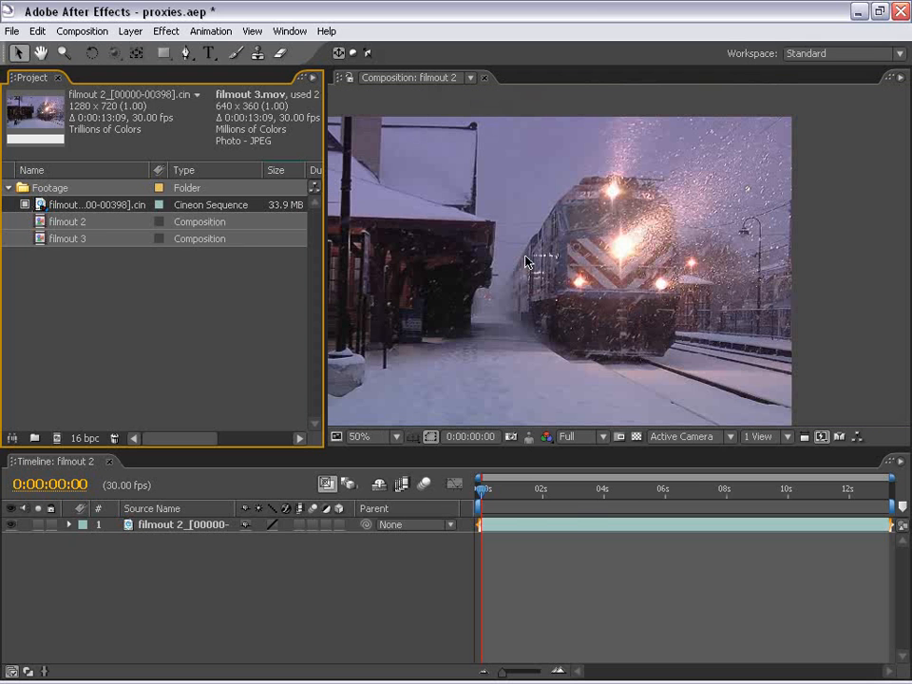
pyautogui.moveTo(511, 489); pyautogui.dragTo(466, 516)
pyautogui.moveTo(472, 248); pyautogui.dragTo(579, 346)
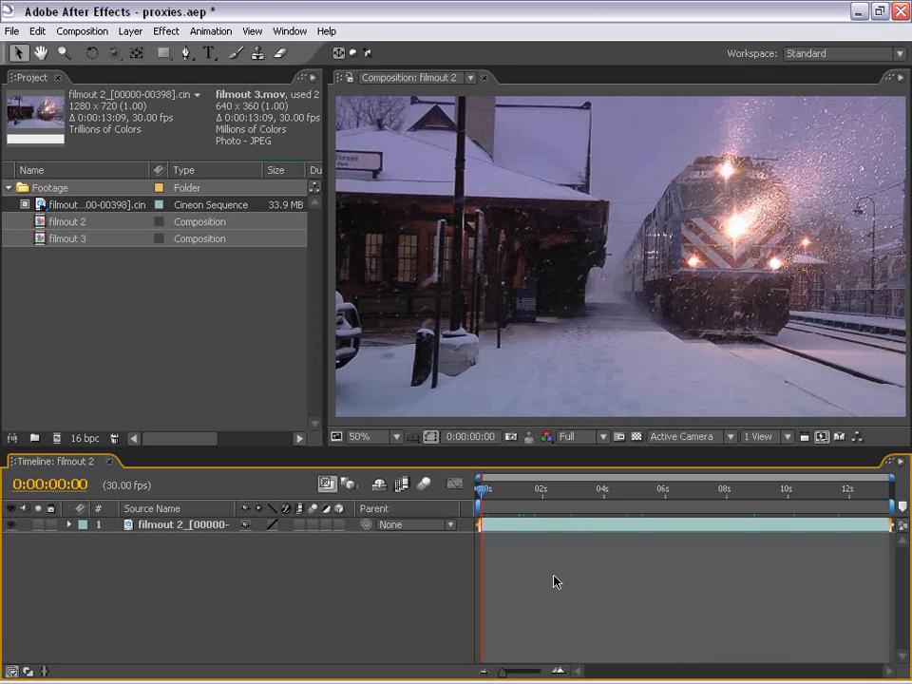
pyautogui.click(476, 216)
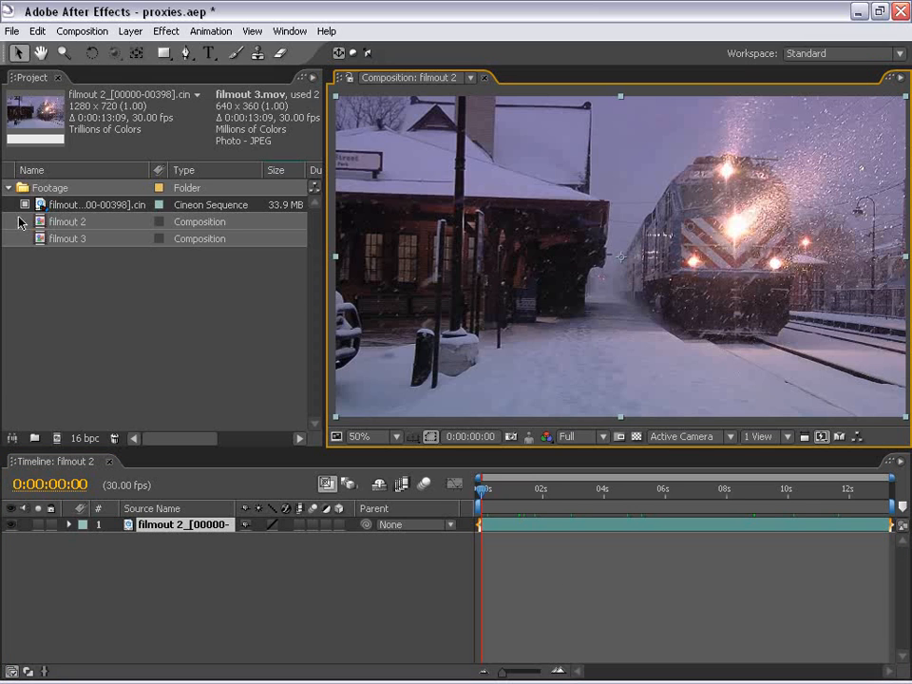
# Turn off the Cineon sequence's proxy and check the original footage in the composition at 50% magnification
pyautogui.click(25, 205)
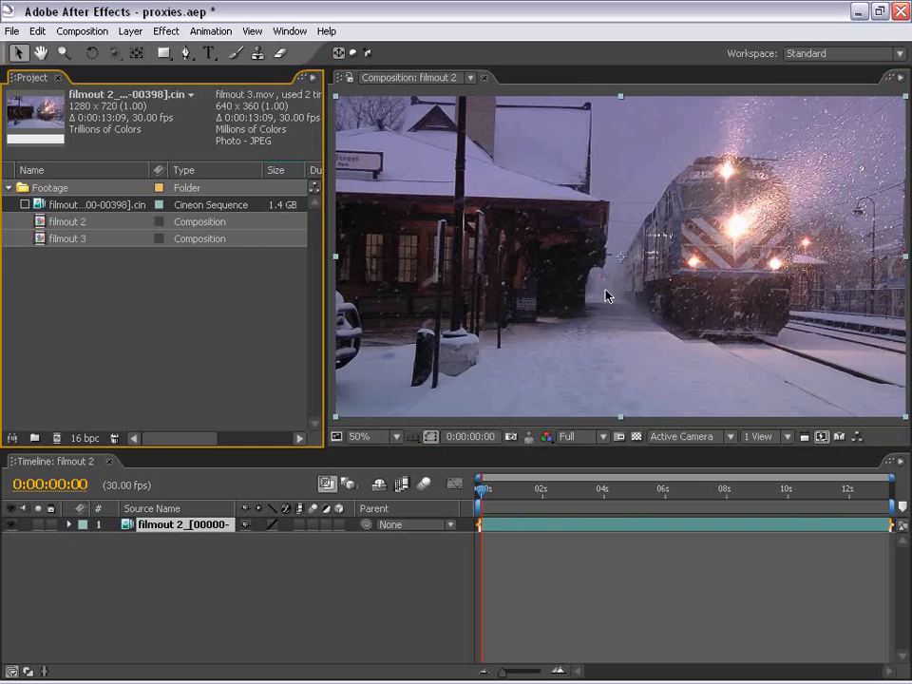
pyautogui.scroll(2, 618, 277)
pyautogui.scroll(-2, 632, 247)
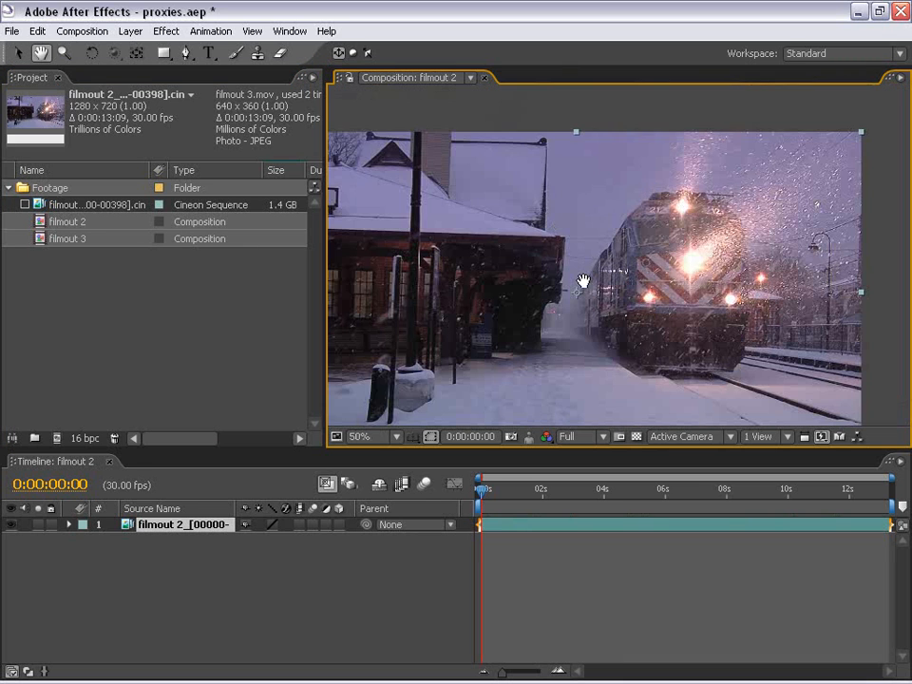
pyautogui.scroll(1, 622, 311)
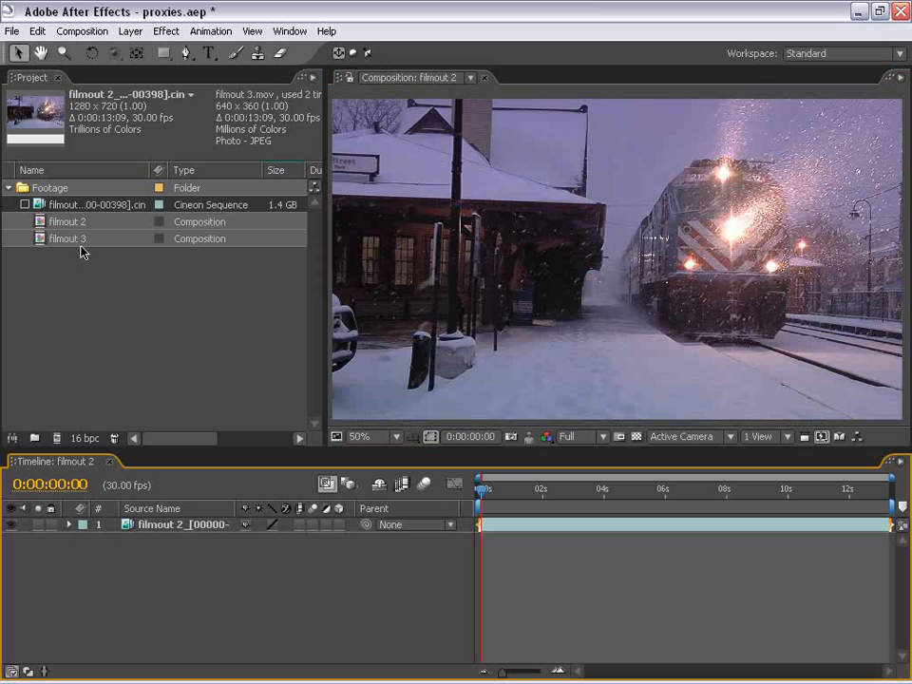
# Import the Cineon image sequence again, starting from filmout 2_00000.cin in the Footage folder
pyautogui.click(83, 252)
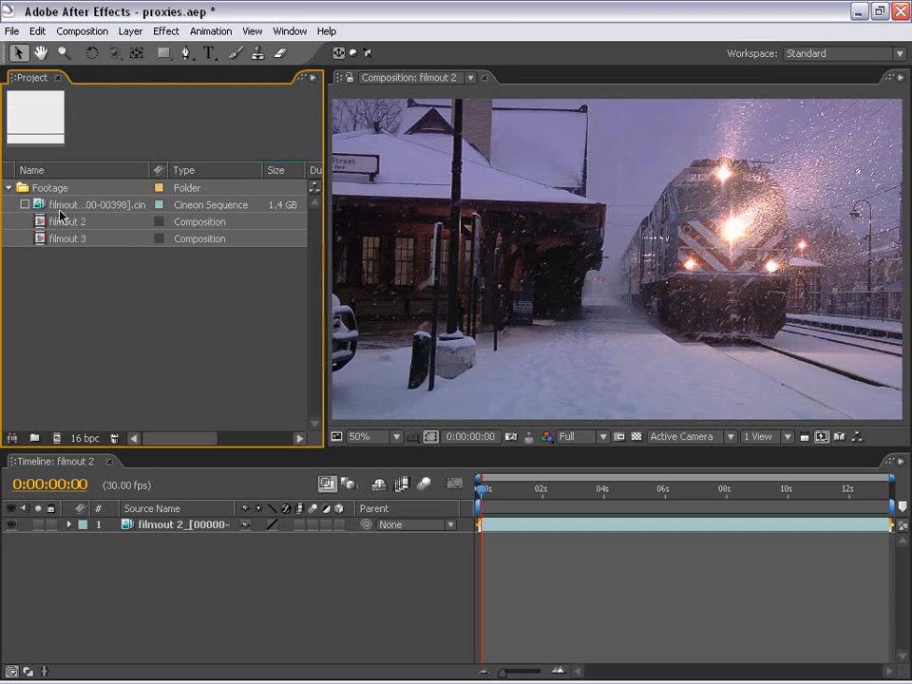
pyautogui.click(63, 205)
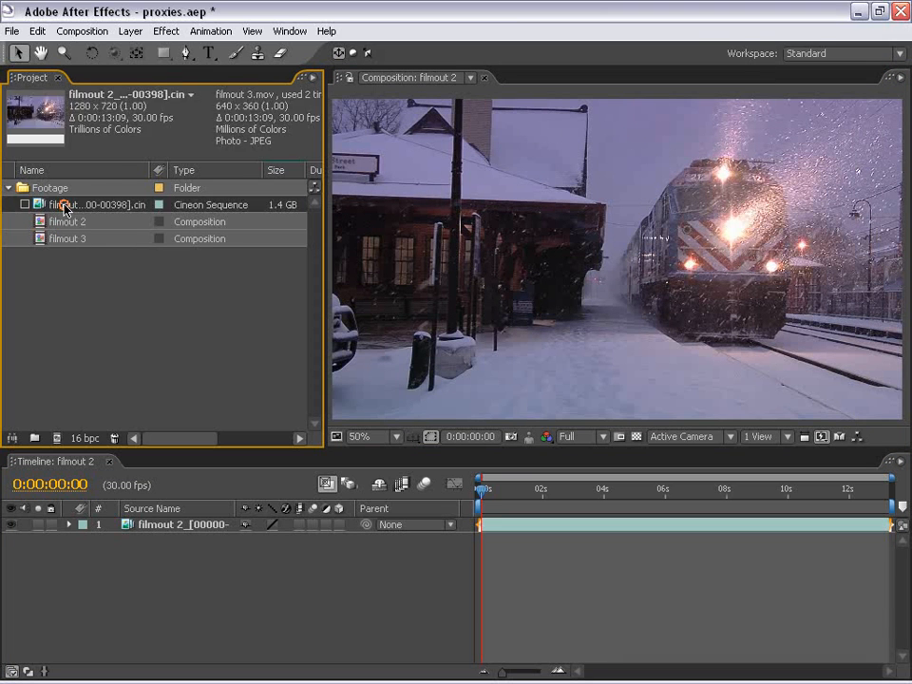
pyautogui.click(116, 318)
pyautogui.doubleClick(141, 314)
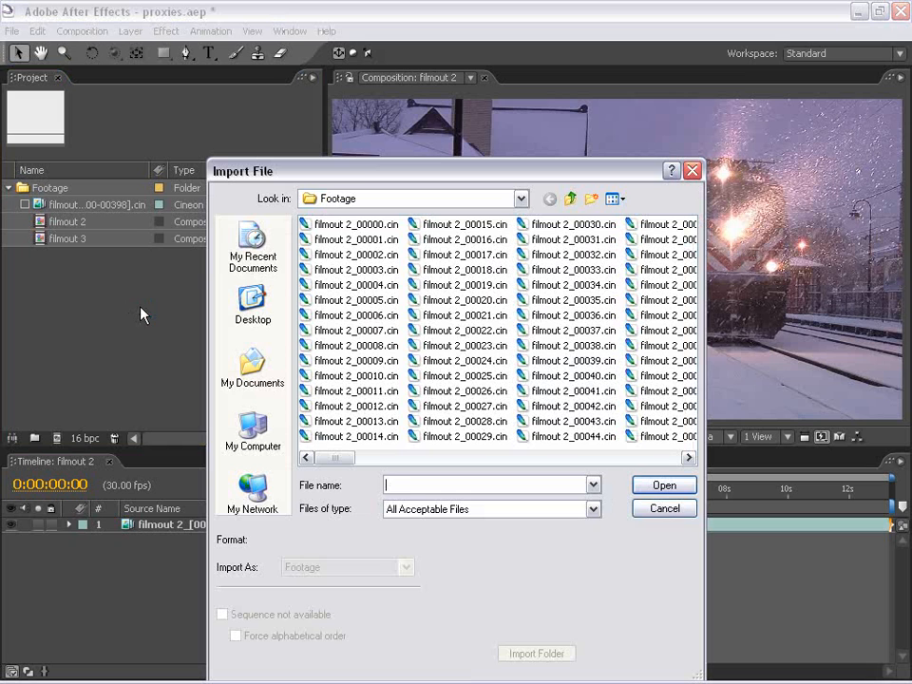
pyautogui.click(328, 225)
pyautogui.click(664, 486)
pyautogui.click(279, 376)
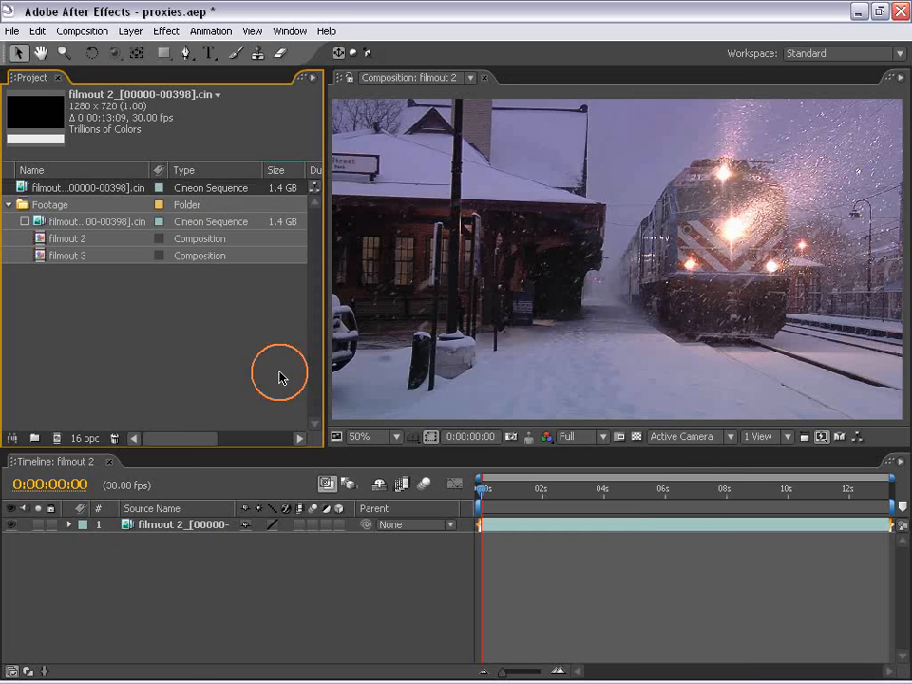
# Duplicate the newly imported Cineon sequence twice in the project
pyautogui.click(42, 188)
pyautogui.hotkey('ctrl', 'd')
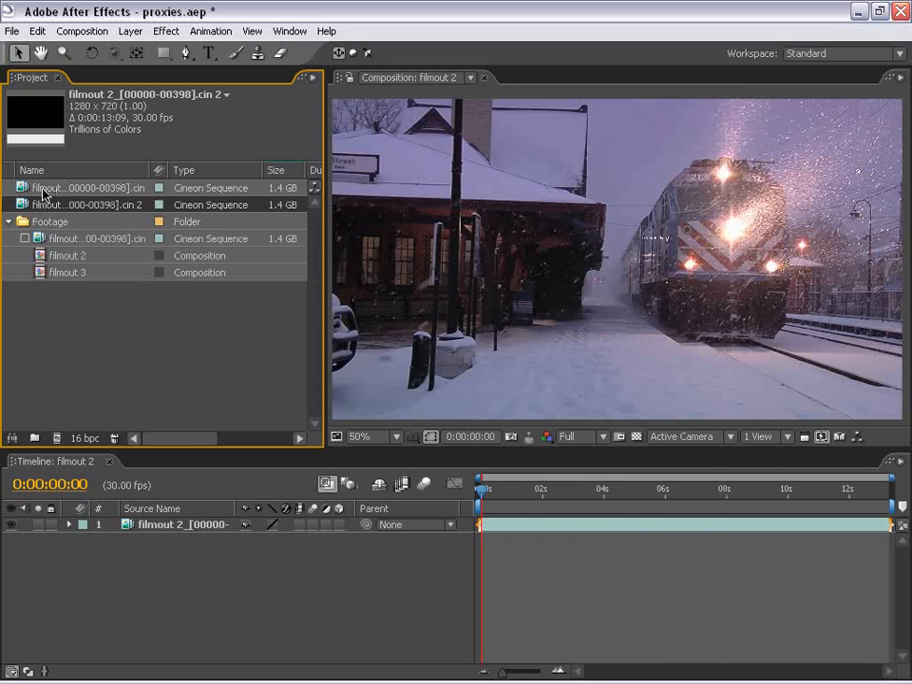
pyautogui.hotkey('ctrl', 'd')
pyautogui.click(123, 377)
# Rename the newly imported Cineon sequence and its two duplicates as 1, 2 and 3
pyautogui.click(74, 192)
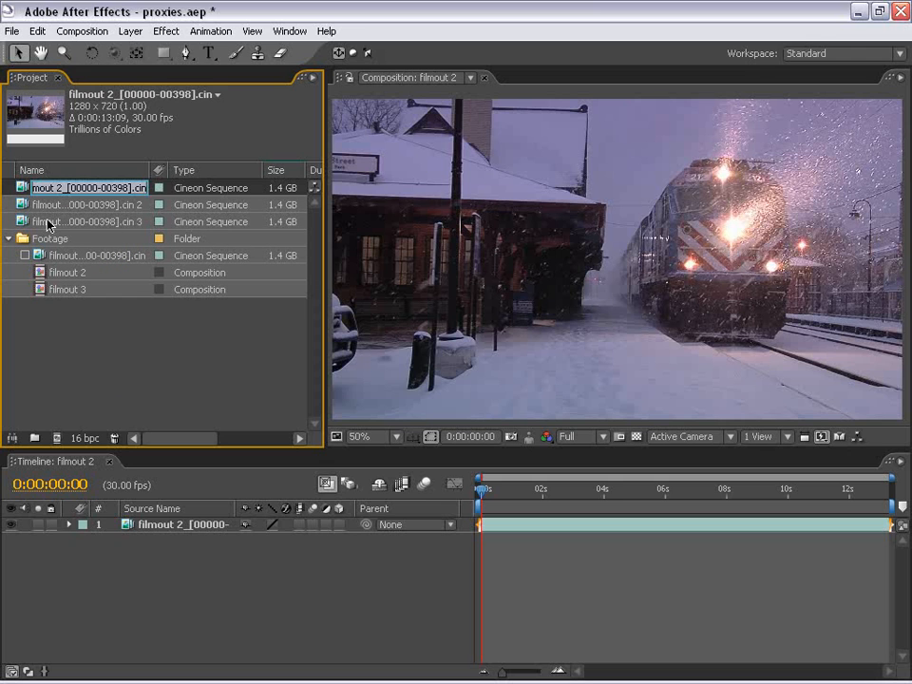
pyautogui.press('Return')
pyautogui.write('1')
pyautogui.press('Return')
pyautogui.click(46, 205)
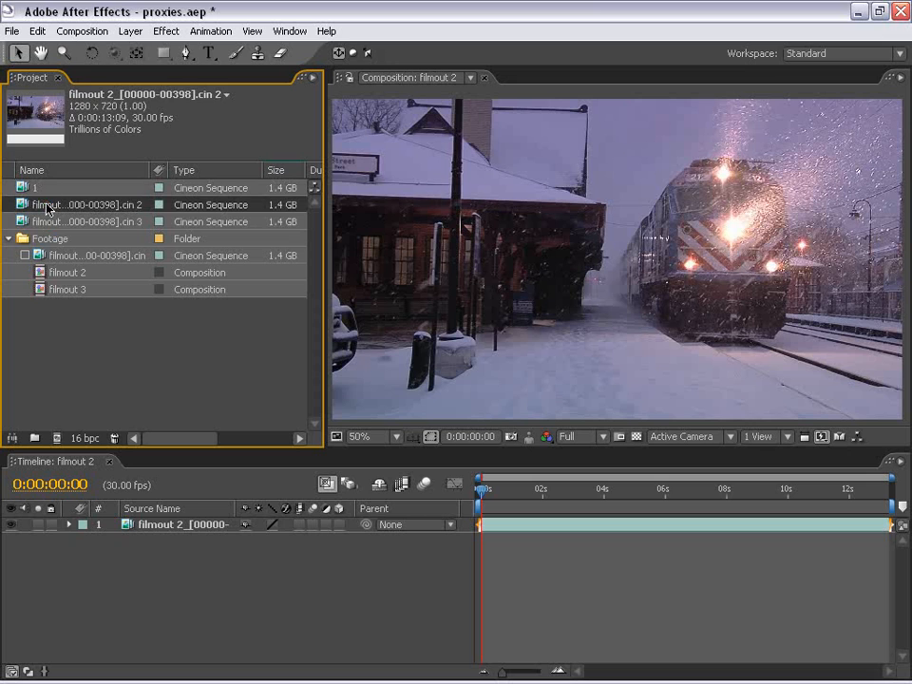
pyautogui.press('Return')
pyautogui.write('2')
pyautogui.click(41, 222)
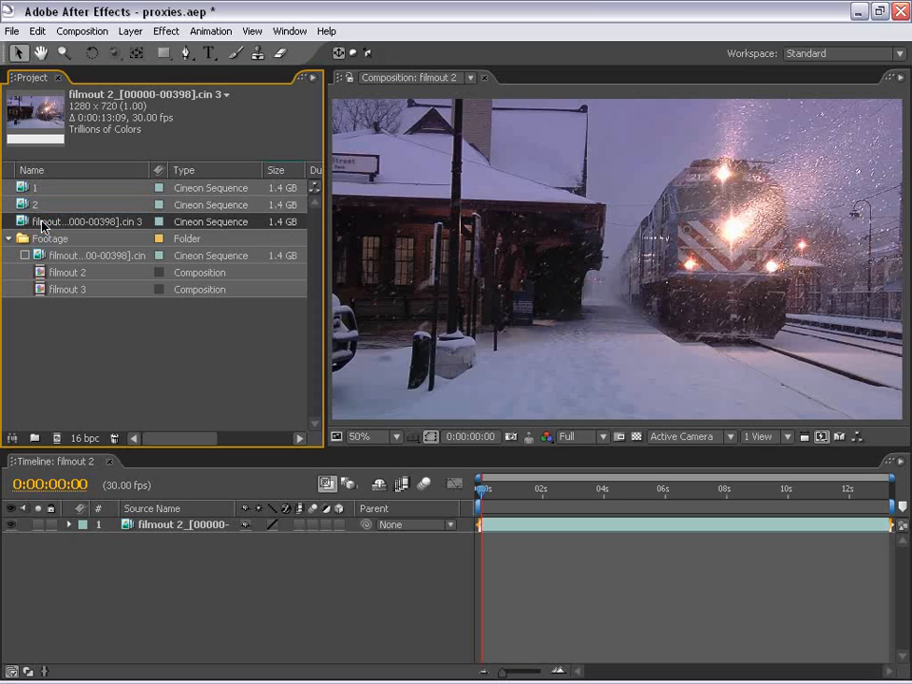
pyautogui.click(45, 239)
pyautogui.click(44, 222)
pyautogui.press('Return')
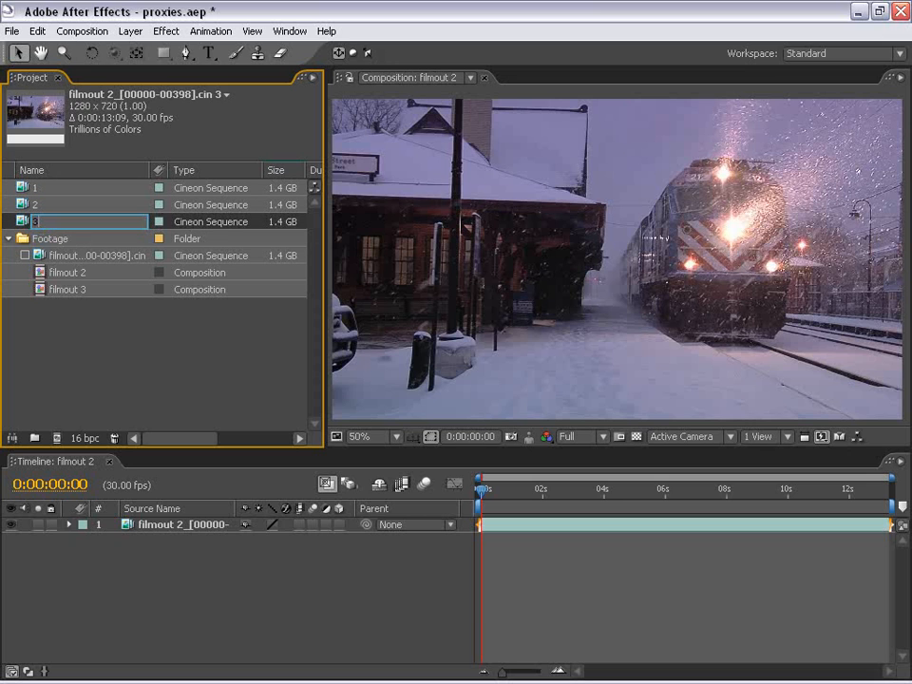
pyautogui.write('3')
pyautogui.click(124, 366)
# Check which proxy commands are available with sequences 1, 2 and 3 selected together
pyautogui.click(26, 189)
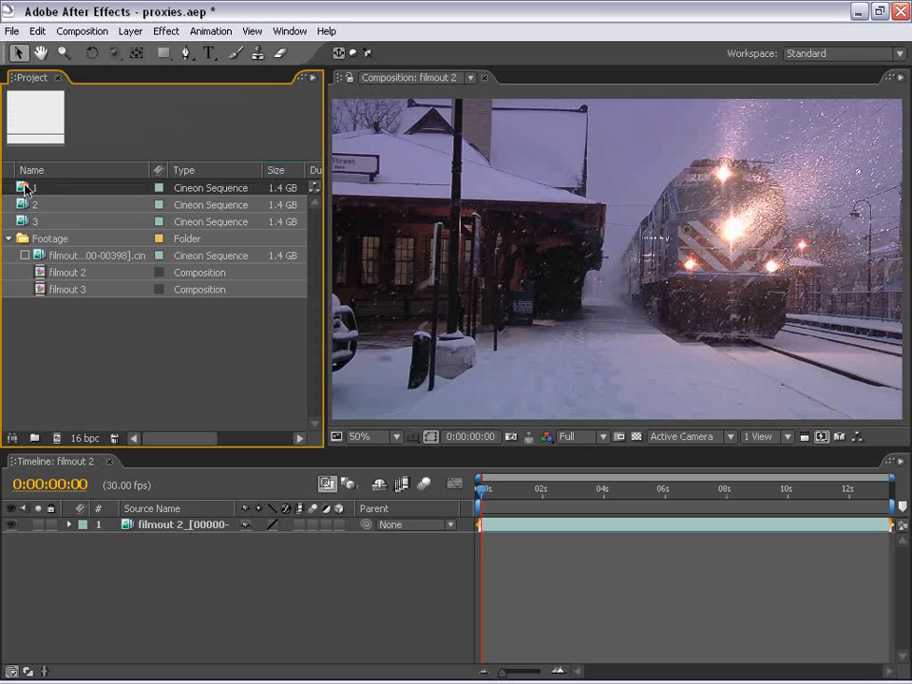
pyautogui.keyDown('shift'); pyautogui.click(25, 205); pyautogui.keyUp('shift')
pyautogui.rightClick(24, 190)
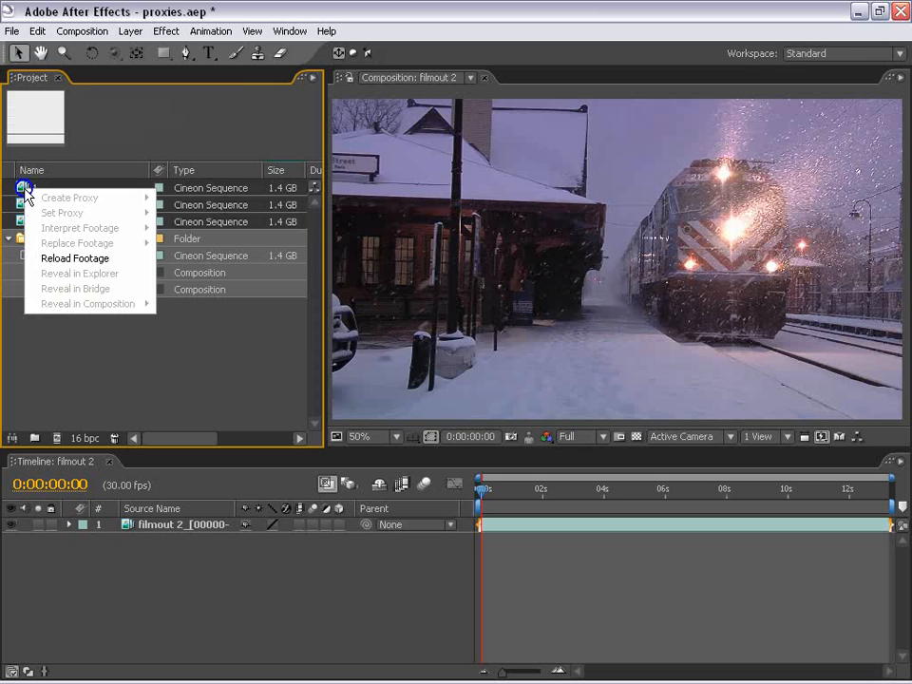
pyautogui.click(127, 377)
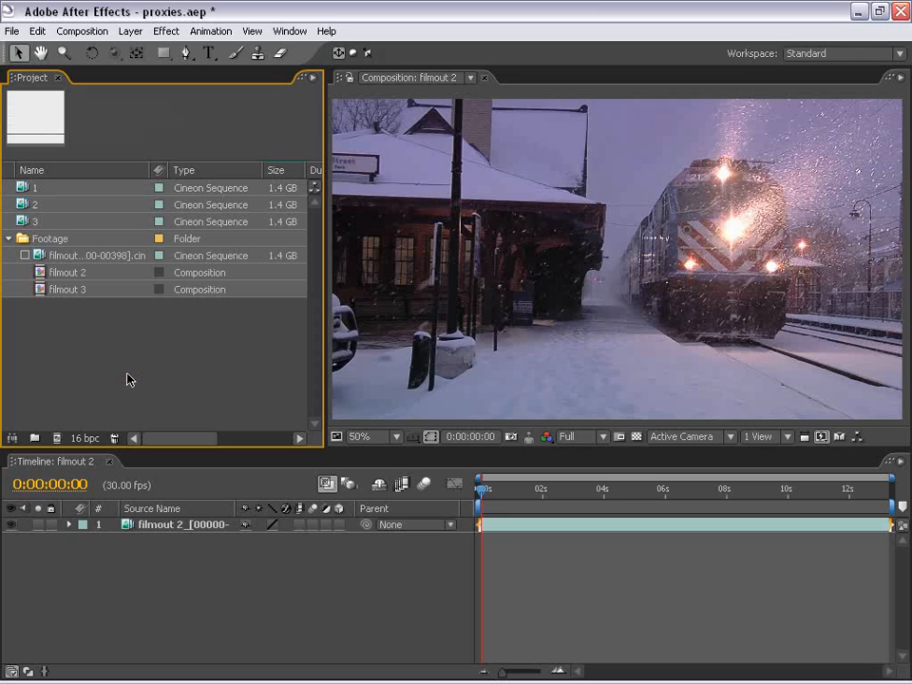
pyautogui.click(27, 189)
pyautogui.keyDown('shift'); pyautogui.click(30, 221); pyautogui.keyUp('shift')
pyautogui.click(59, 378)
# Inspect the proxy options for sequence 1 and the proxy details of the Cineon sequence in the Footage folder
pyautogui.rightClick(32, 187)
pyautogui.click(21, 186)
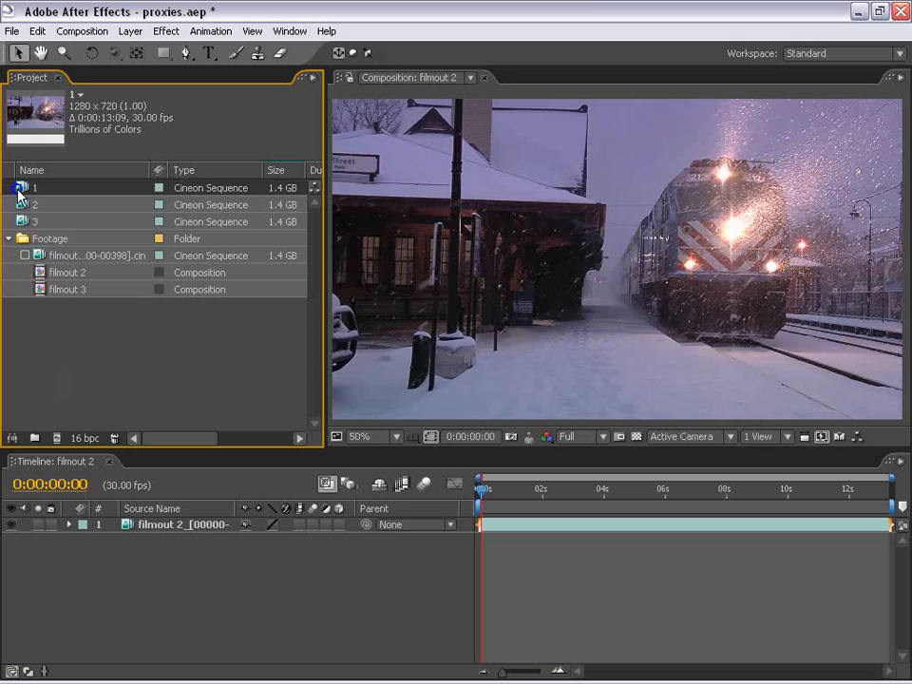
pyautogui.rightClick(21, 190)
pyautogui.moveTo(43, 215)
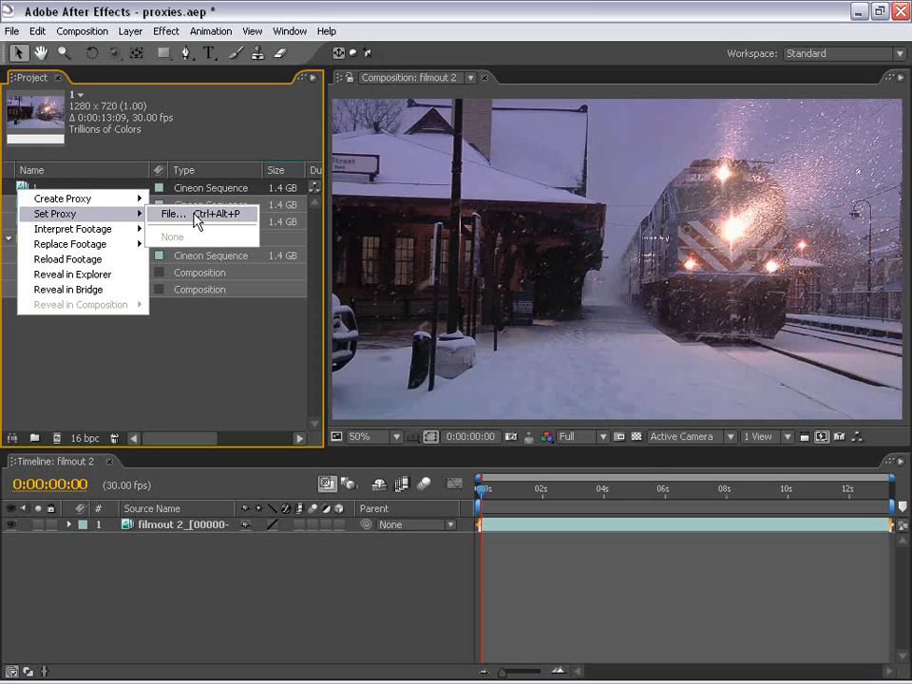
pyautogui.click(203, 341)
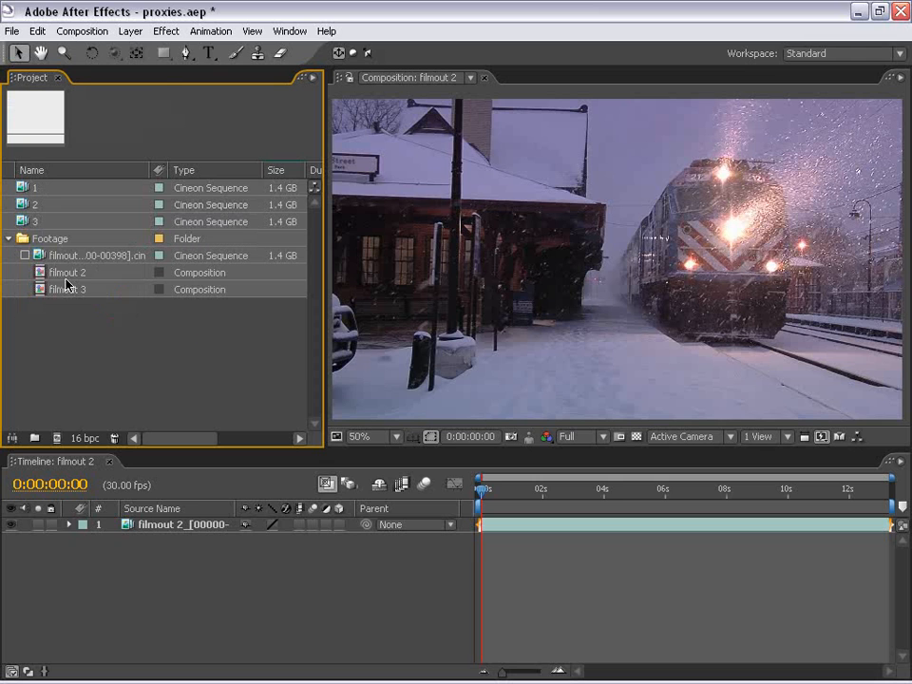
pyautogui.click(68, 256)
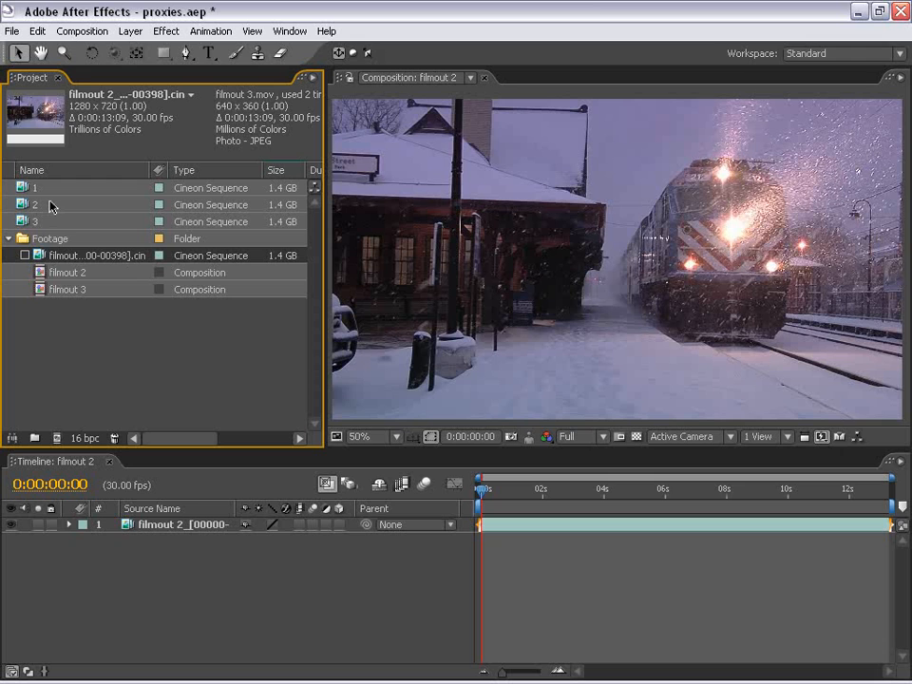
# Create a movie proxy for each of the sequences 1, 2 and 3, adding them to the render queue
pyautogui.click(31, 187)
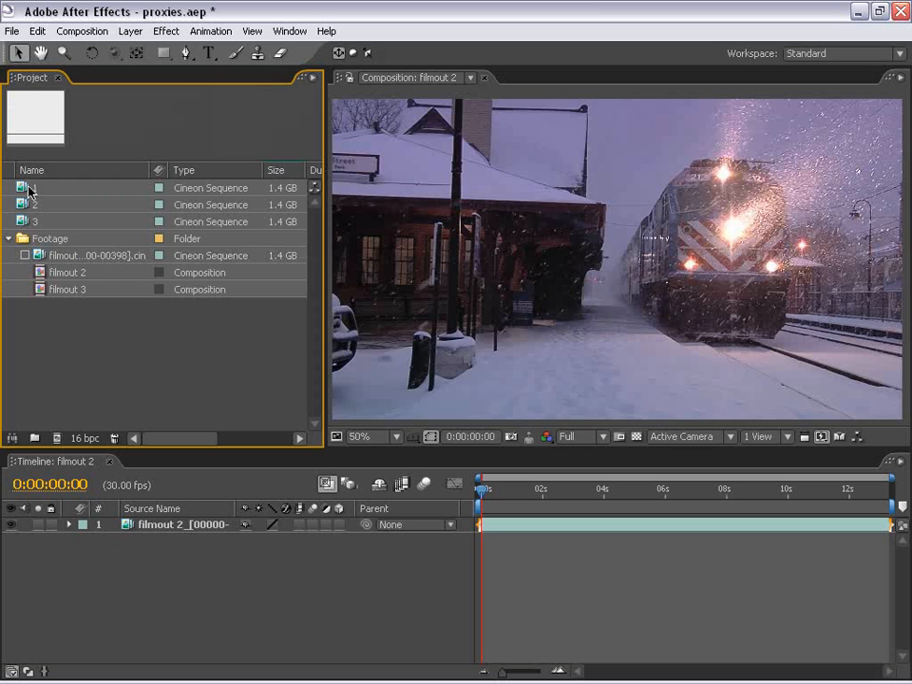
pyautogui.rightClick(31, 189)
pyautogui.moveTo(143, 199)
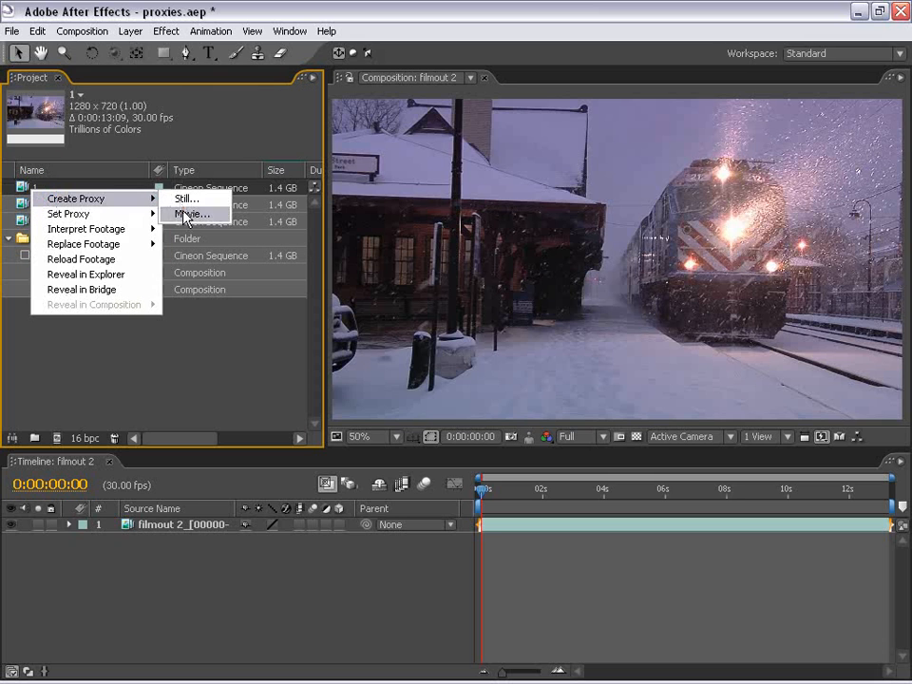
pyautogui.click(186, 214)
pyautogui.rightClick(33, 203)
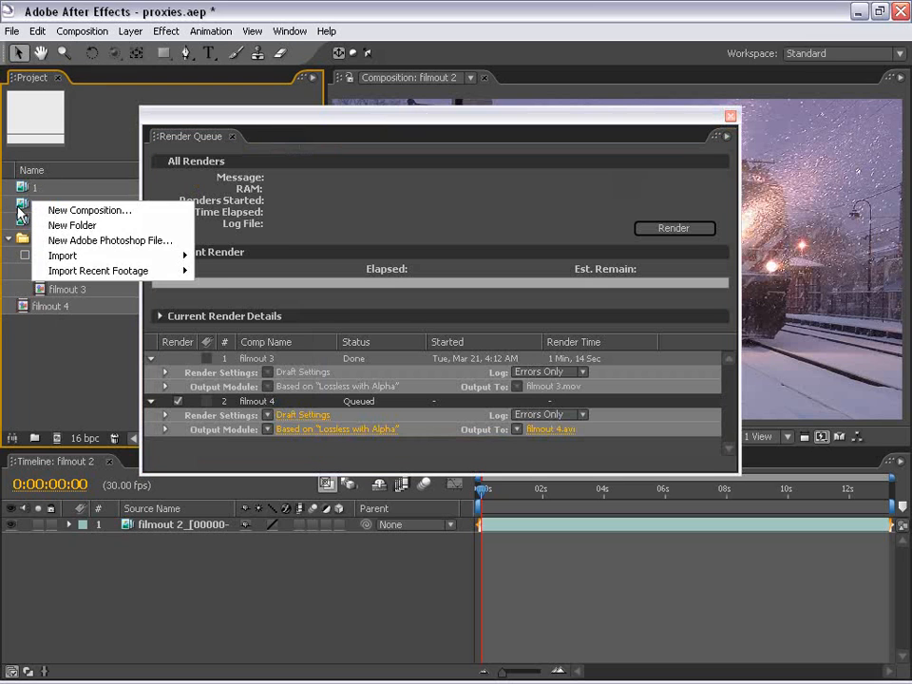
pyautogui.click(20, 205)
pyautogui.rightClick(20, 206)
pyautogui.moveTo(104, 216)
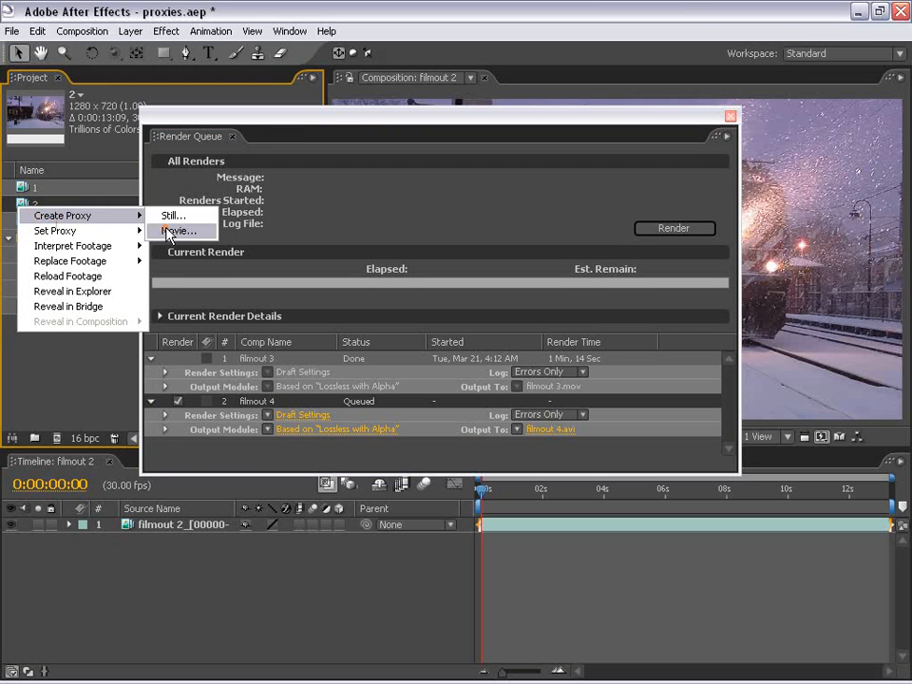
pyautogui.click(175, 231)
pyautogui.rightClick(22, 225)
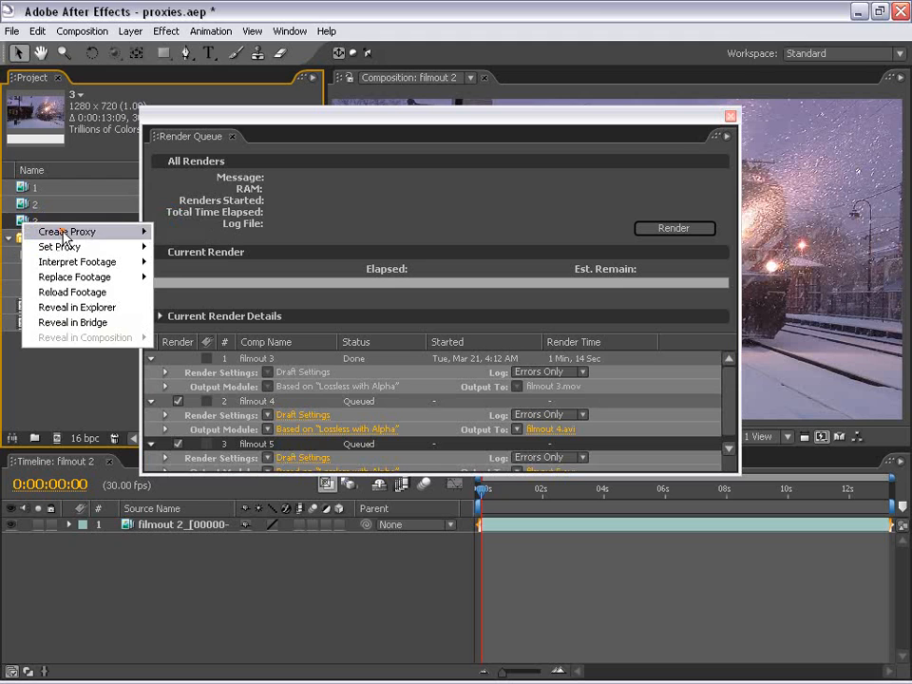
pyautogui.moveTo(105, 231)
pyautogui.click(177, 245)
# Reposition and enlarge the floating Render Queue so that all its items fit in view
pyautogui.moveTo(284, 122); pyautogui.dragTo(304, 78)
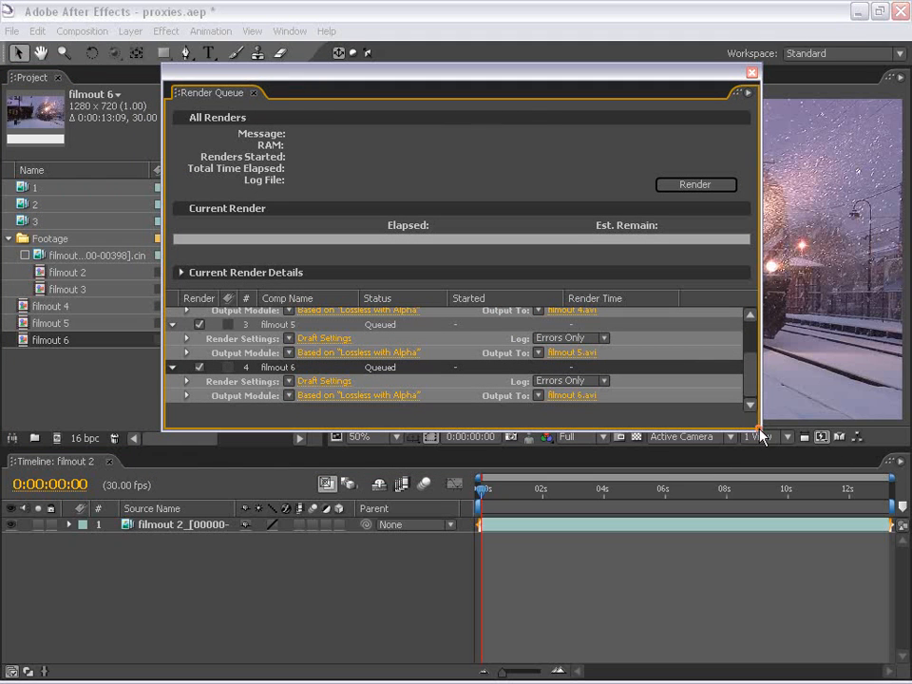
pyautogui.moveTo(758, 433); pyautogui.dragTo(810, 613)
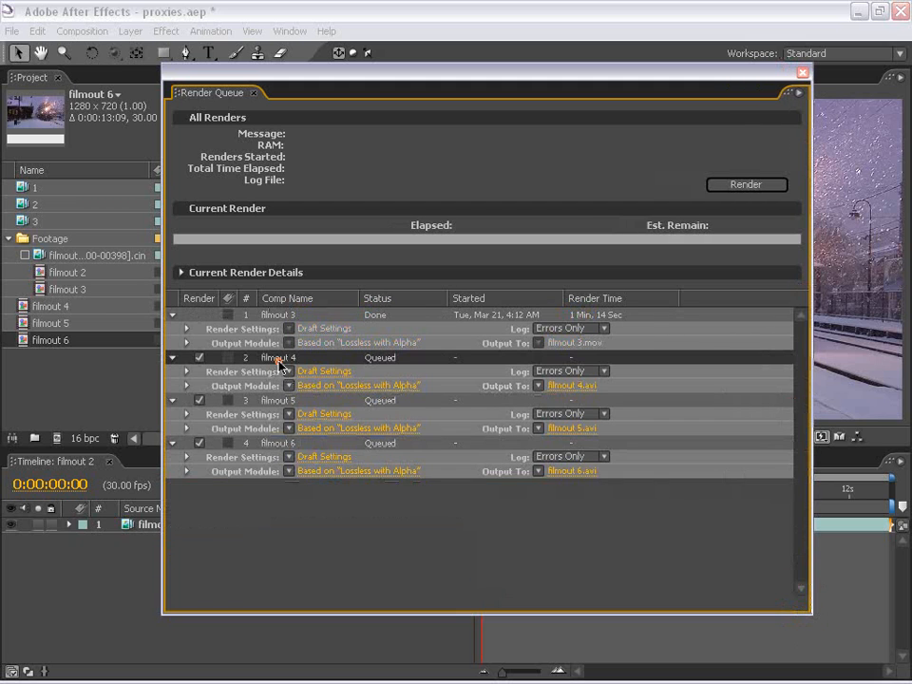
pyautogui.click(366, 553)
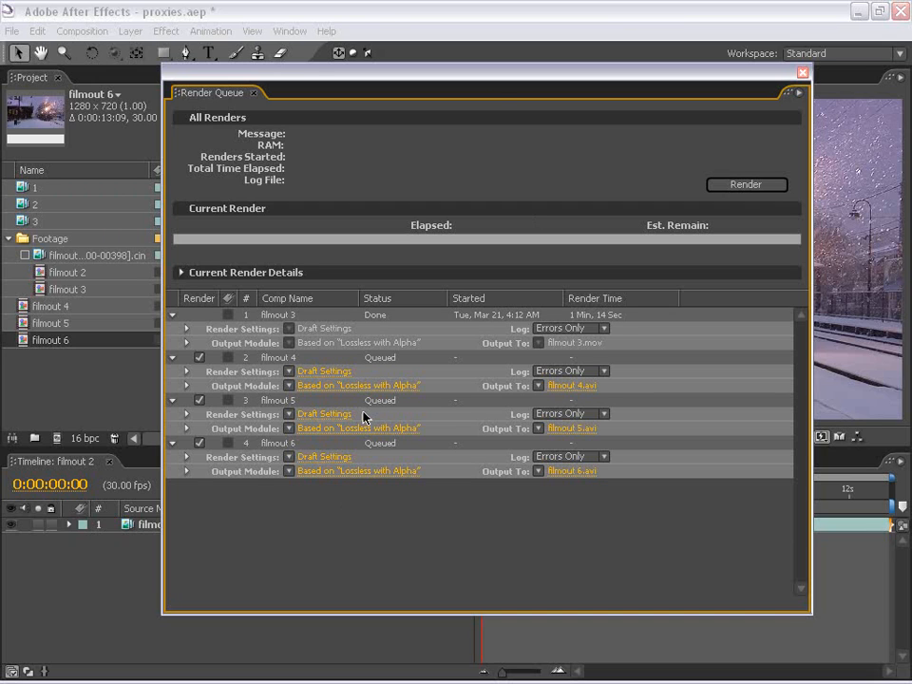
# Try changing the output format of only the filmout 4 render item to QuickTime Movie
pyautogui.click(345, 386)
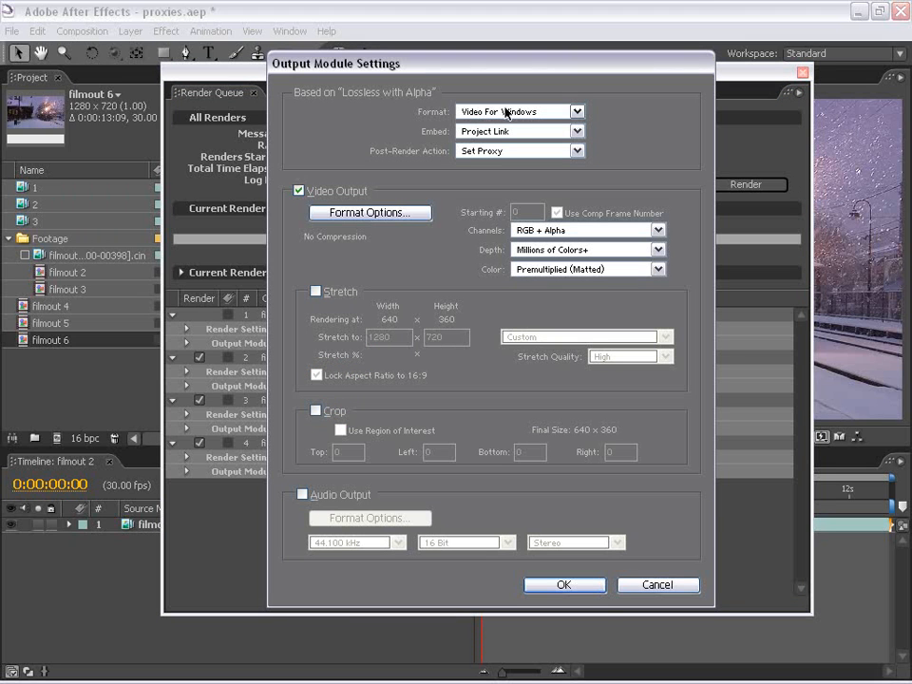
pyautogui.click(657, 585)
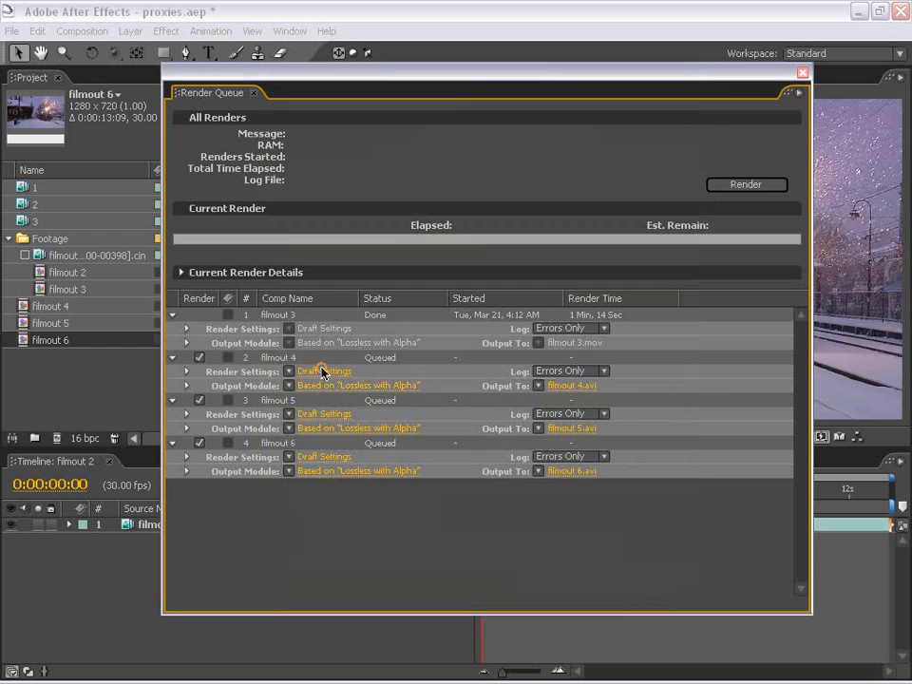
pyautogui.click(323, 385)
pyautogui.click(518, 112)
pyautogui.click(512, 325)
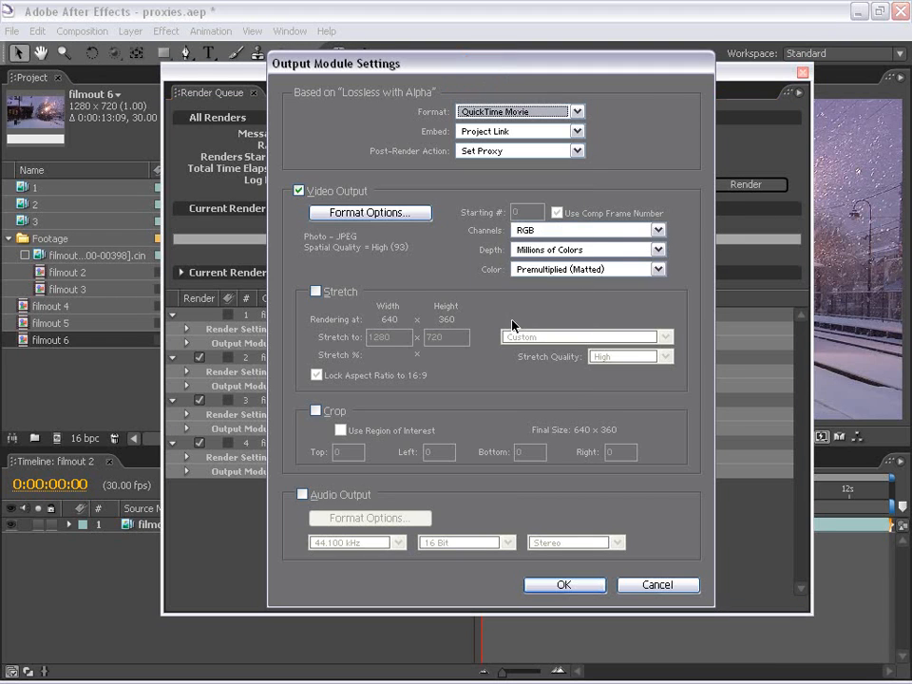
pyautogui.click(563, 584)
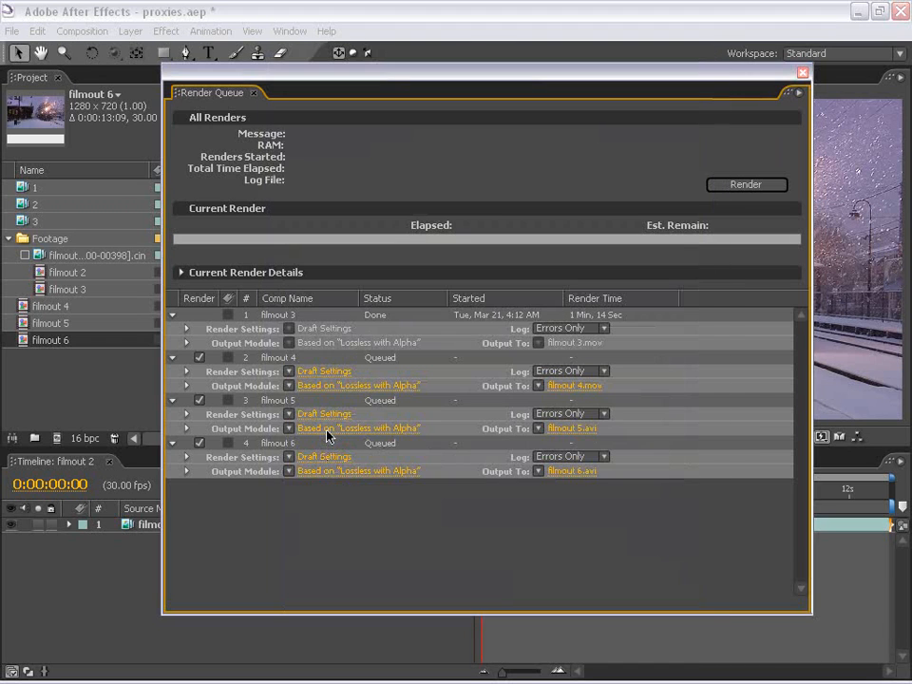
pyautogui.click(376, 319)
pyautogui.click(481, 112)
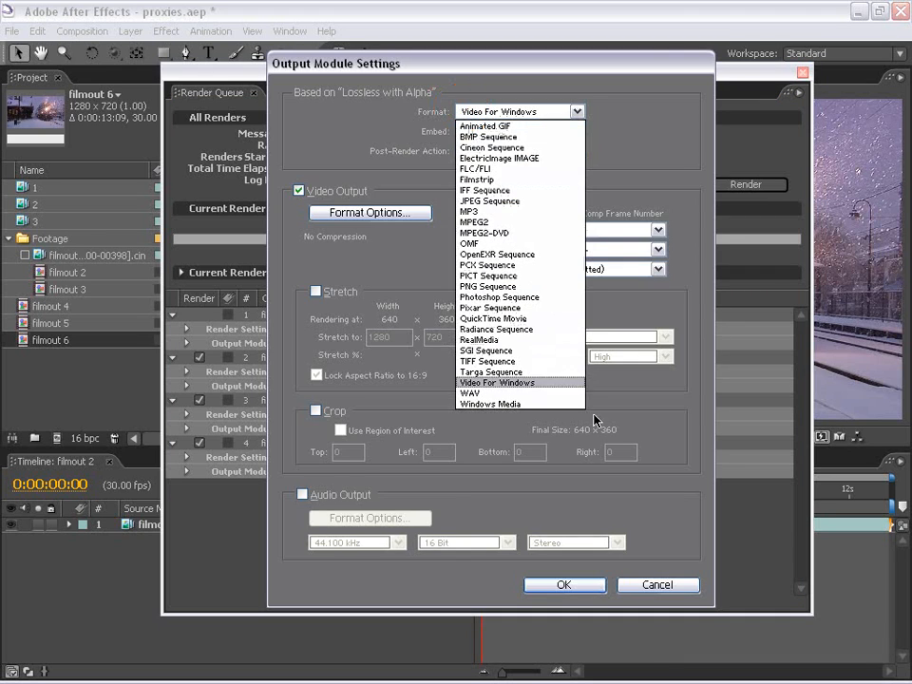
pyautogui.click(665, 586)
pyautogui.click(660, 585)
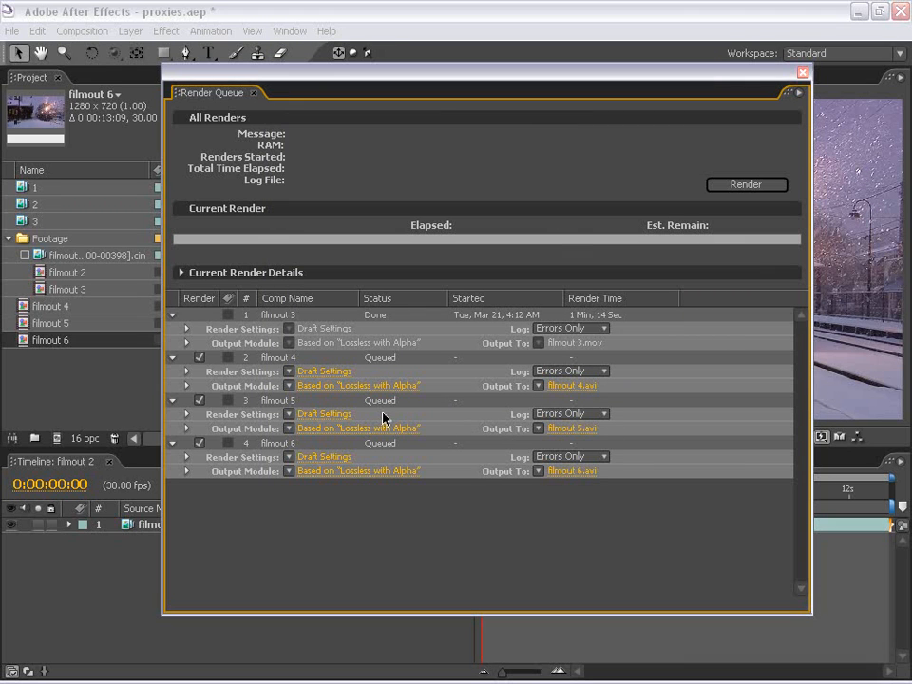
# Make an output module template named SUPER PROXY from the filmout 4 item, with QuickTime Movie as its format
pyautogui.click(290, 386)
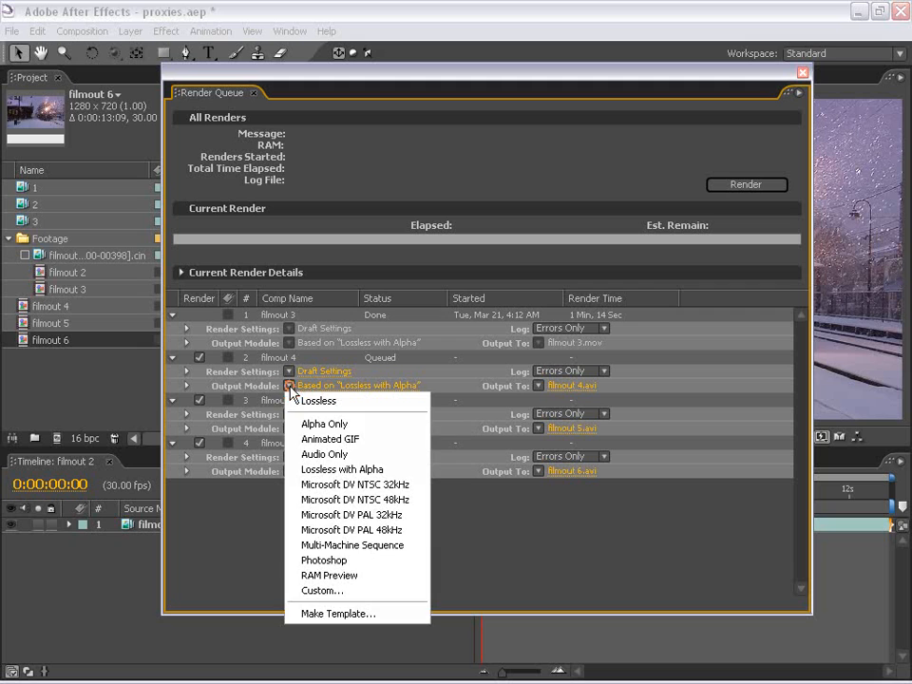
pyautogui.click(313, 614)
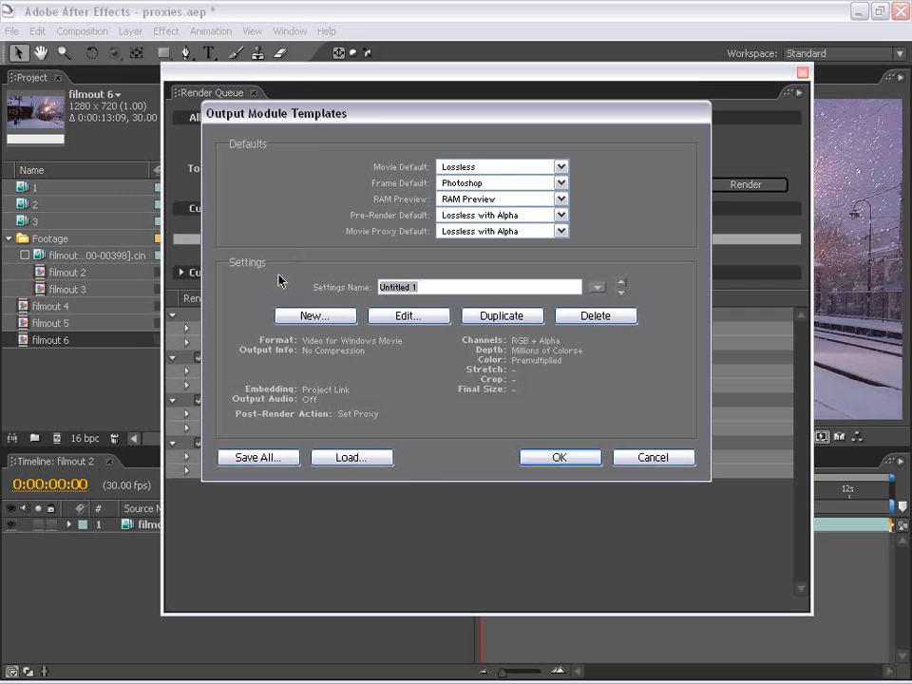
pyautogui.write('SUPER PROXY')
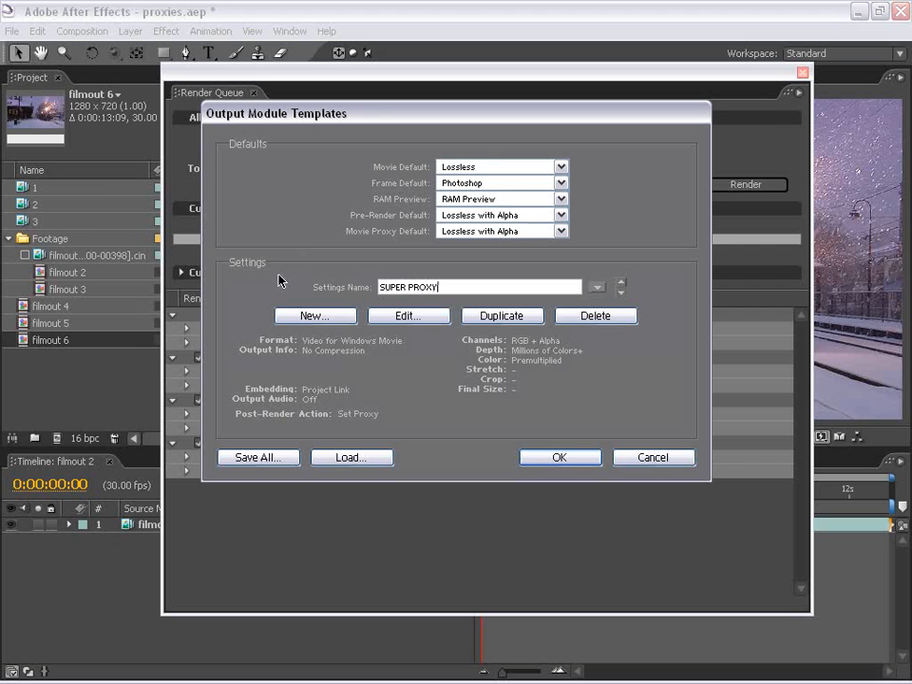
pyautogui.click(418, 317)
pyautogui.click(495, 113)
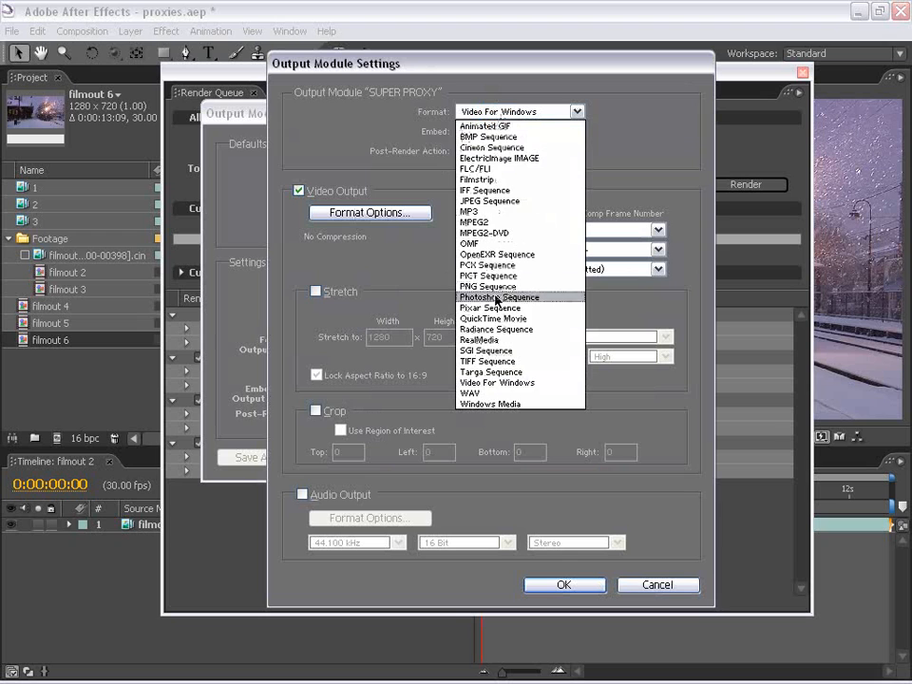
pyautogui.click(492, 318)
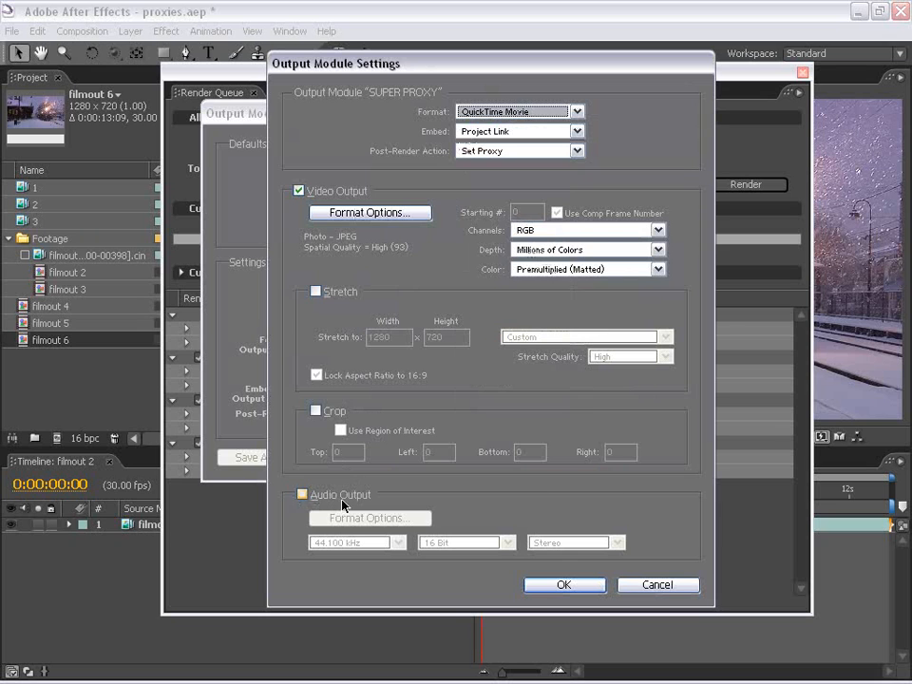
pyautogui.click(572, 586)
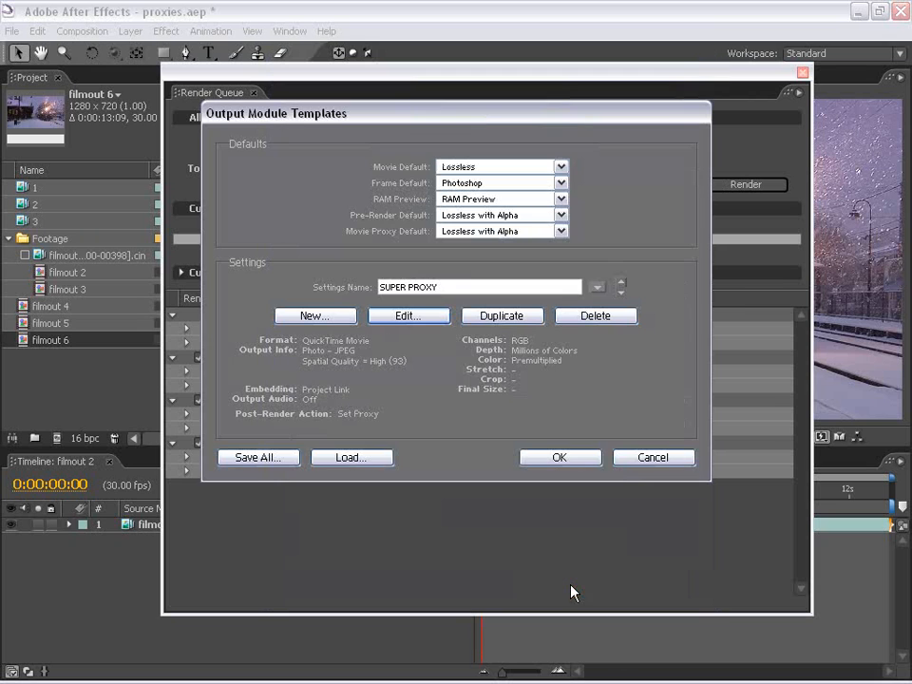
pyautogui.click(559, 458)
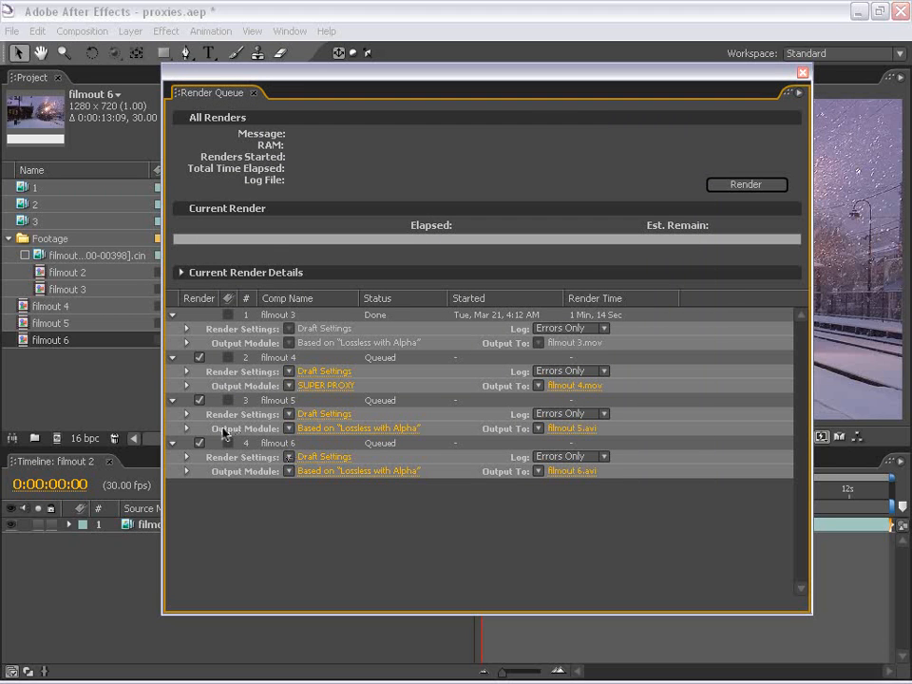
# Duplicate the filmout 6 render item twice in the render queue
pyautogui.keyDown('shift'); pyautogui.click(248, 474); pyautogui.keyUp('shift')
pyautogui.click(265, 509)
pyautogui.click(267, 441)
pyautogui.hotkey('ctrl', 'd')
pyautogui.hotkey('ctrl', 'd')
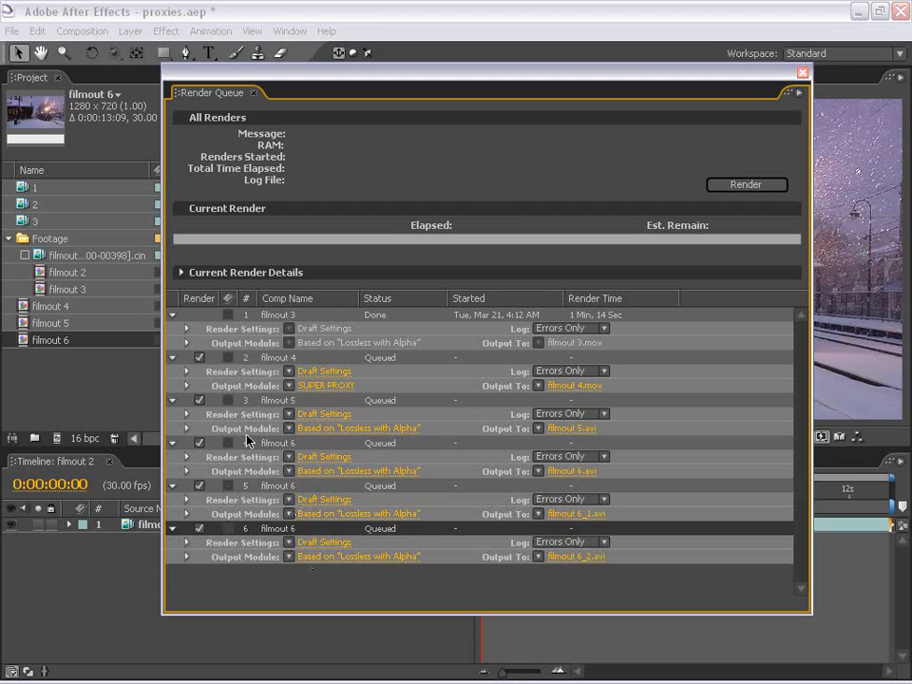
# Apply the SUPER PROXY template to the output modules of filmout 5 and all the filmout 6 render items at once
pyautogui.keyDown('shift'); pyautogui.click(249, 557); pyautogui.keyUp('shift')
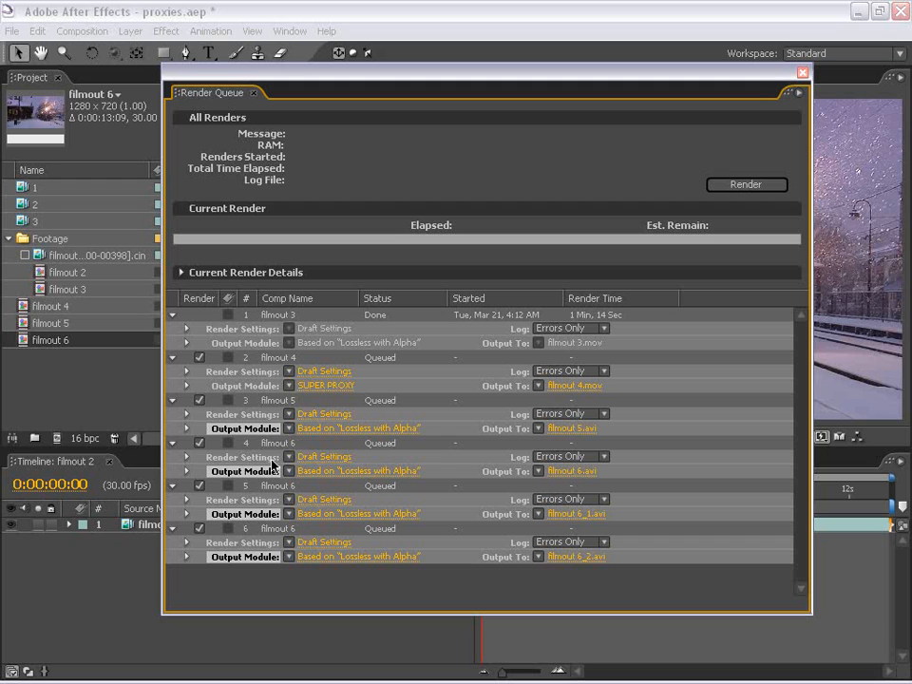
pyautogui.click(290, 430)
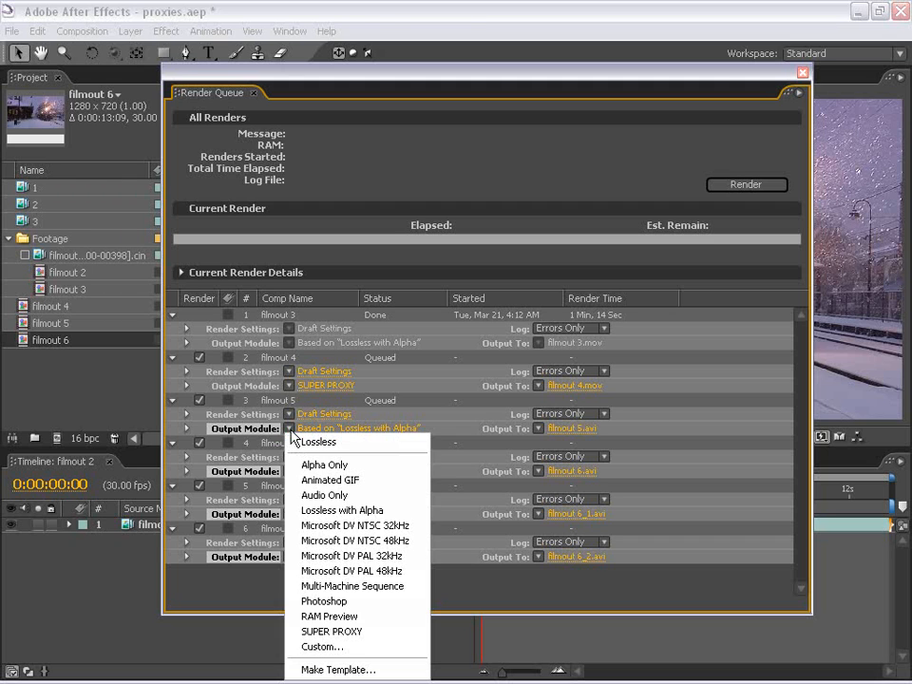
pyautogui.click(354, 632)
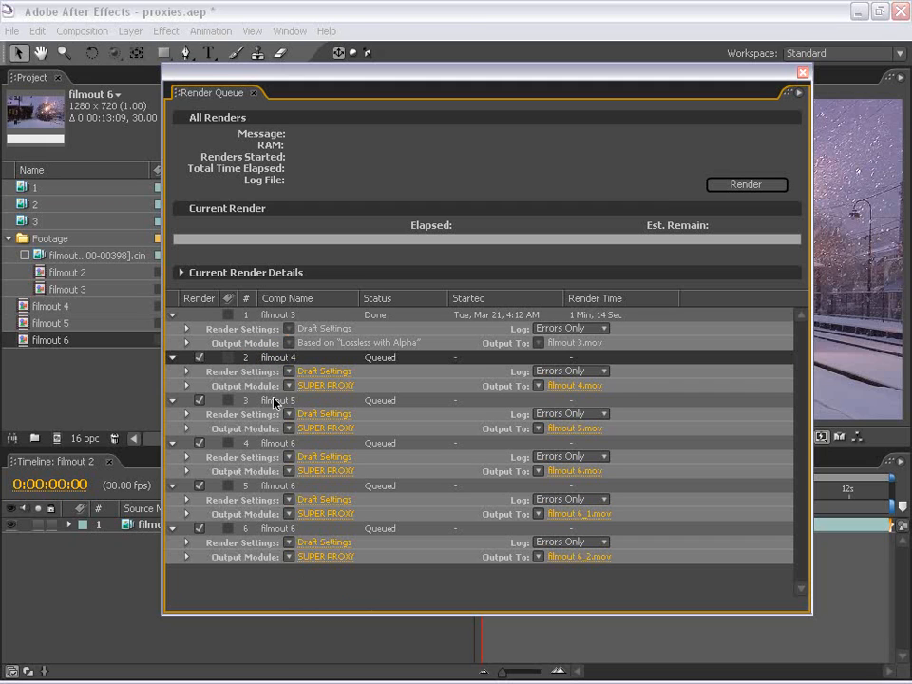
# Delete all the queued render items from filmout 4 onward, keeping only the finished filmout 3 render
pyautogui.press('Delete')
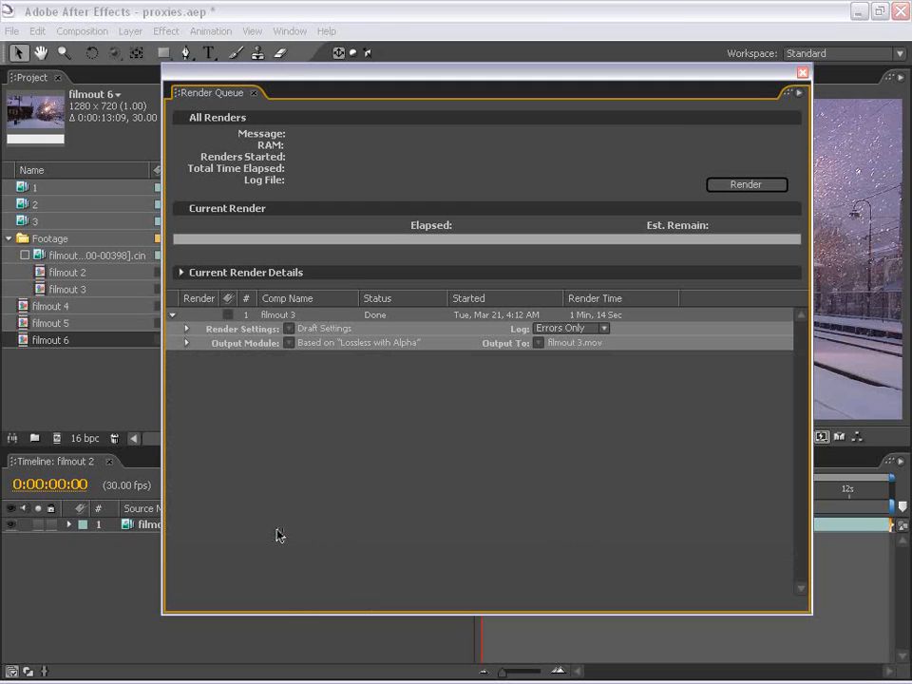
# Set the Movie Proxy Default in the output module templates to SUPER PROXY
pyautogui.click(107, 381)
pyautogui.click(36, 32)
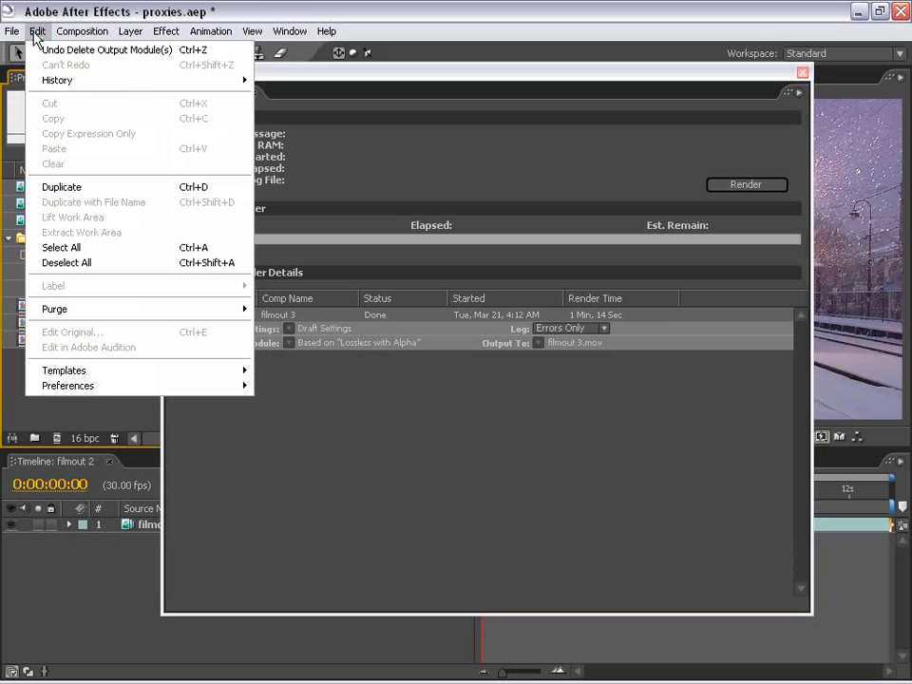
pyautogui.moveTo(168, 377)
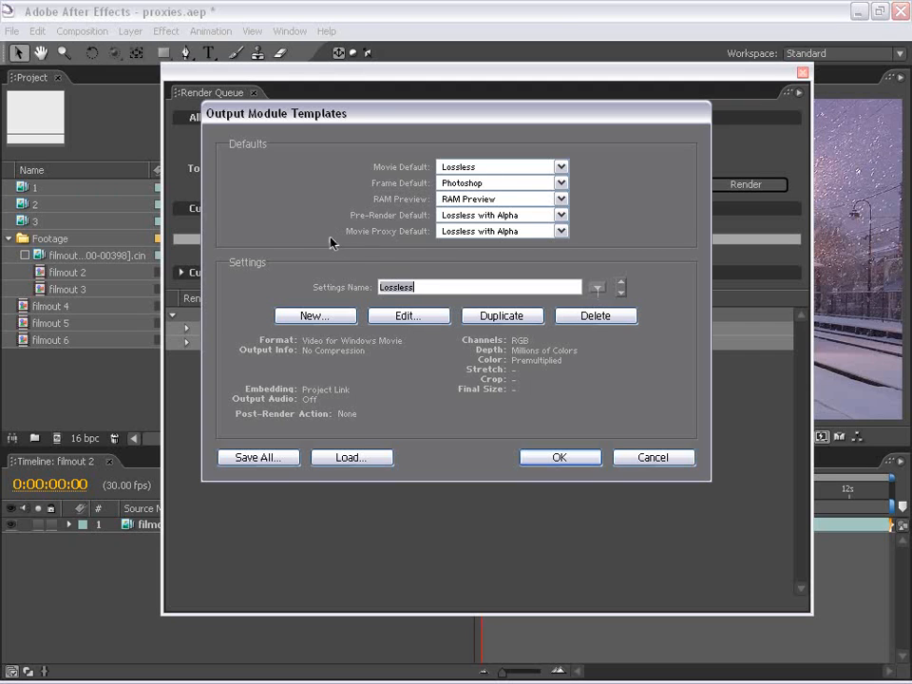
pyautogui.click(484, 232)
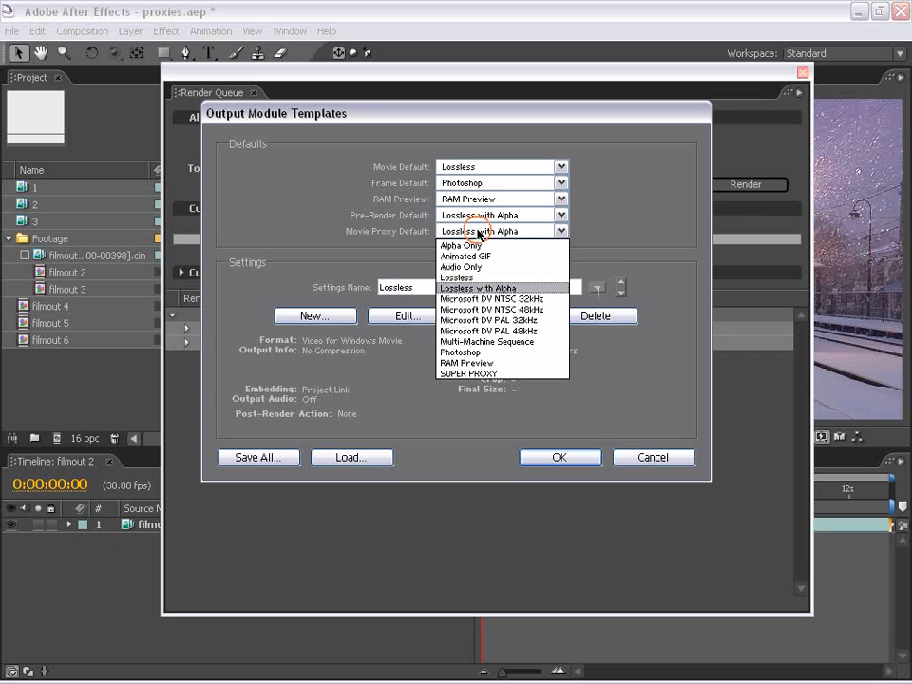
pyautogui.click(511, 289)
pyautogui.click(518, 232)
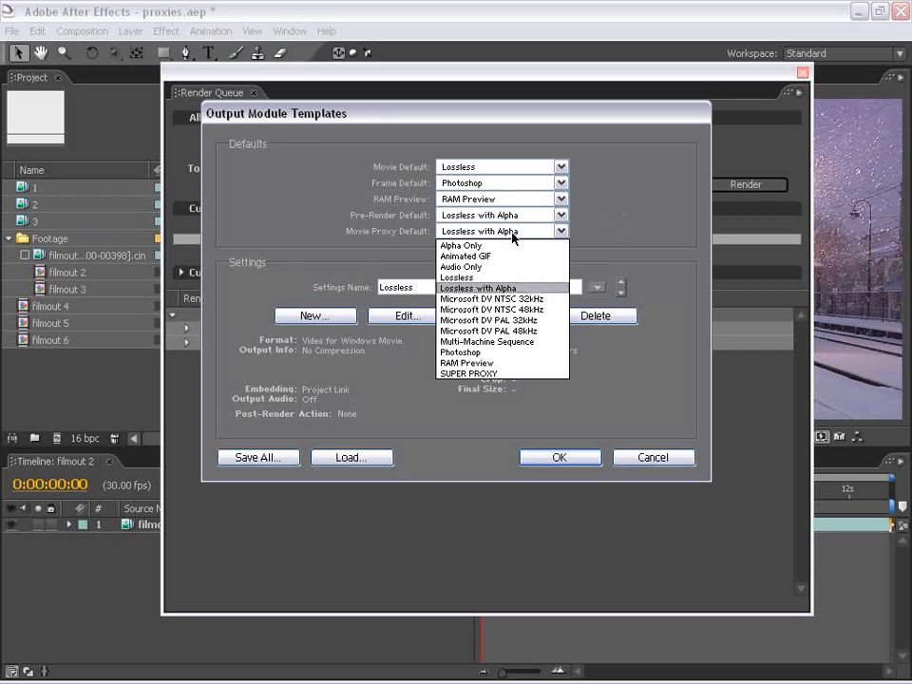
pyautogui.click(451, 372)
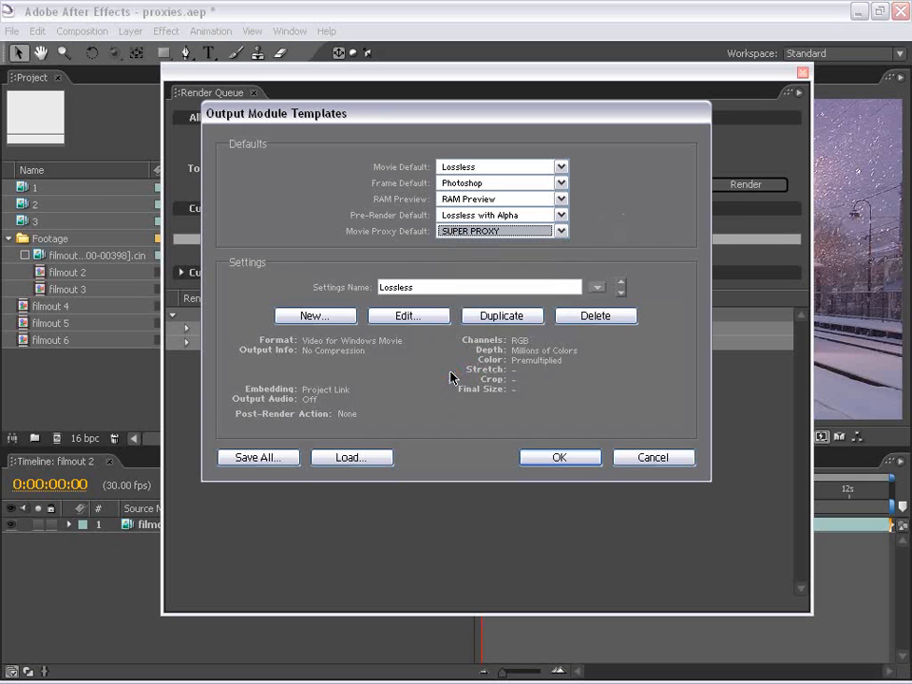
pyautogui.click(581, 461)
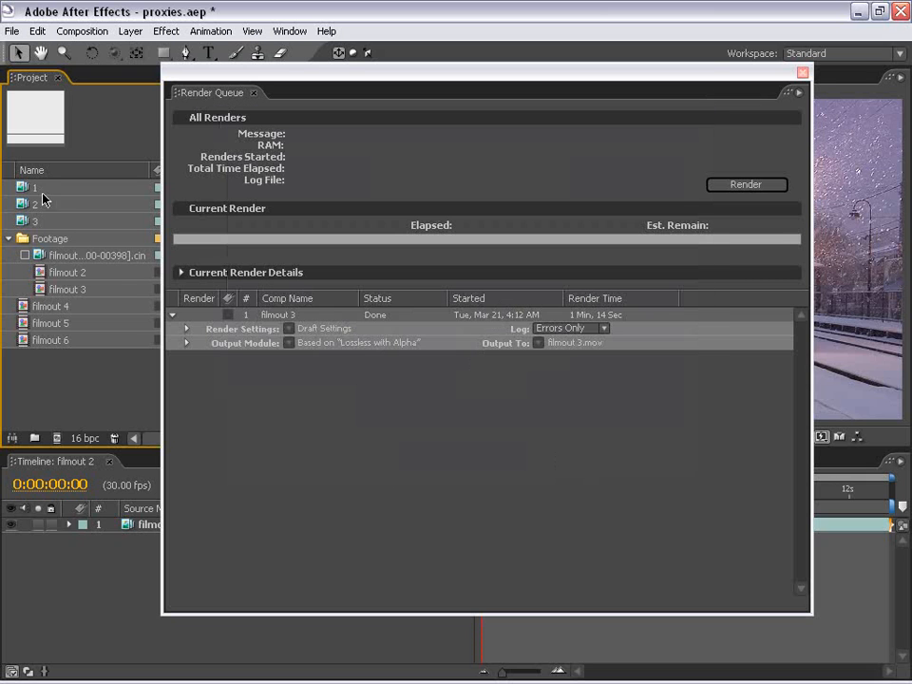
# Create a movie proxy render for footage item 1, and delete that item from the render queue
pyautogui.click(21, 187)
pyautogui.rightClick(21, 187)
pyautogui.moveTo(114, 198)
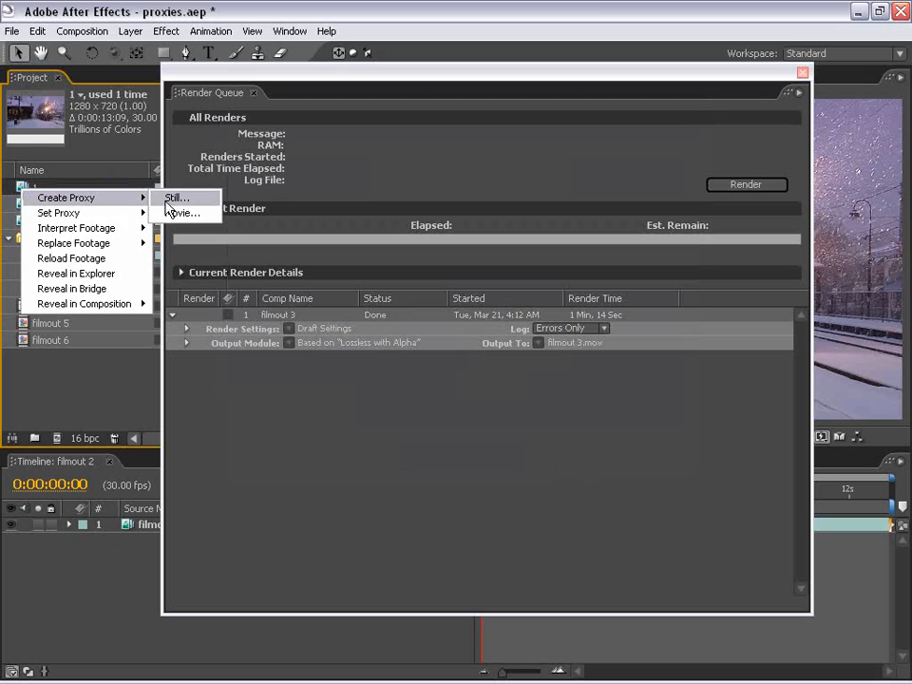
pyautogui.click(195, 213)
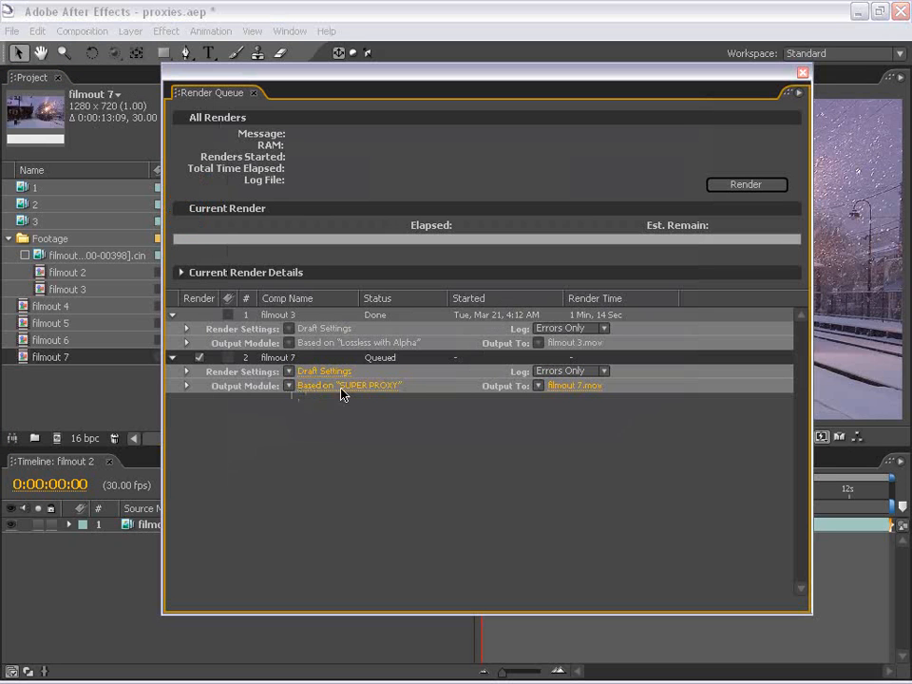
pyautogui.click(277, 362)
pyautogui.press('Delete')
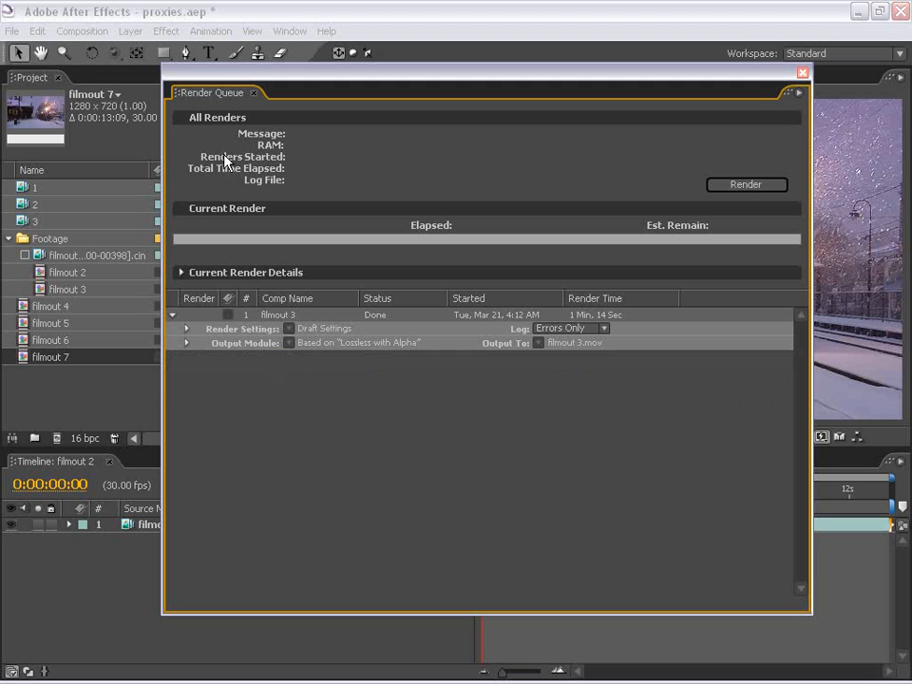
# Create a new output module template with QuickTime Movie as its format and audio output enabled
pyautogui.click(37, 31)
pyautogui.moveTo(115, 371)
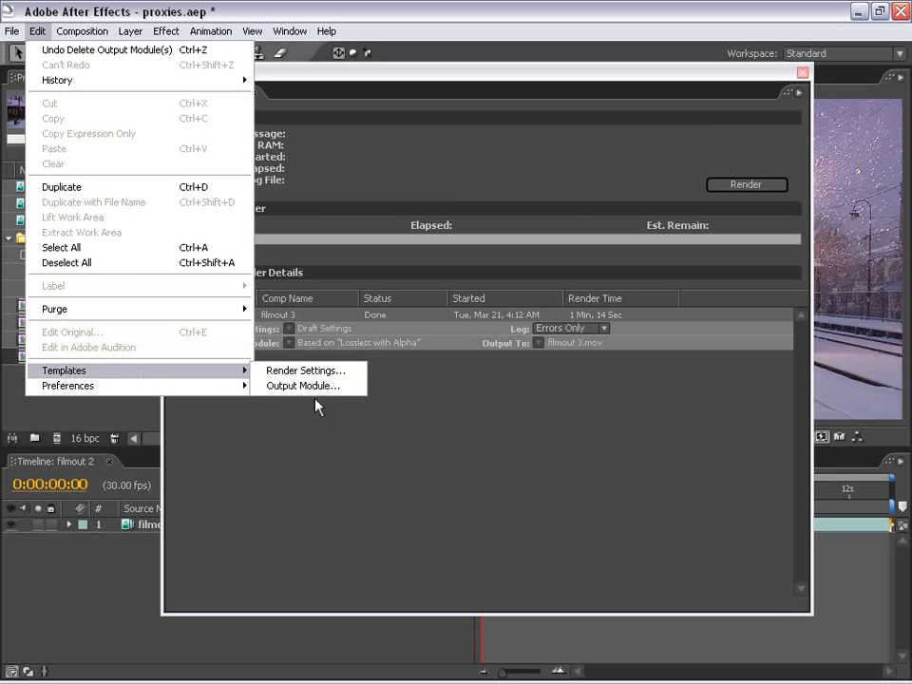
pyautogui.click(312, 387)
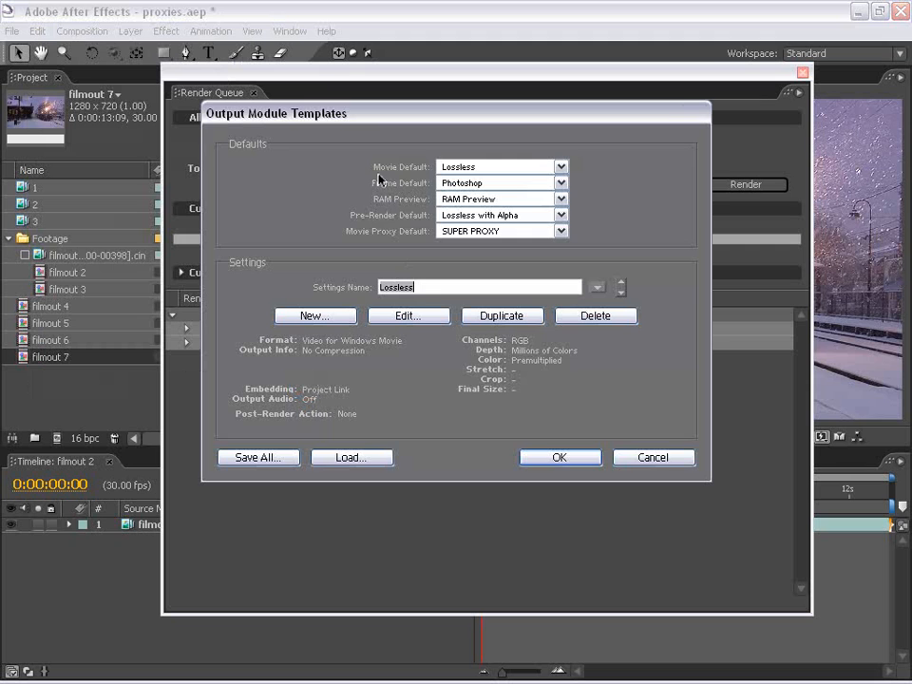
pyautogui.click(460, 169)
pyautogui.click(457, 138)
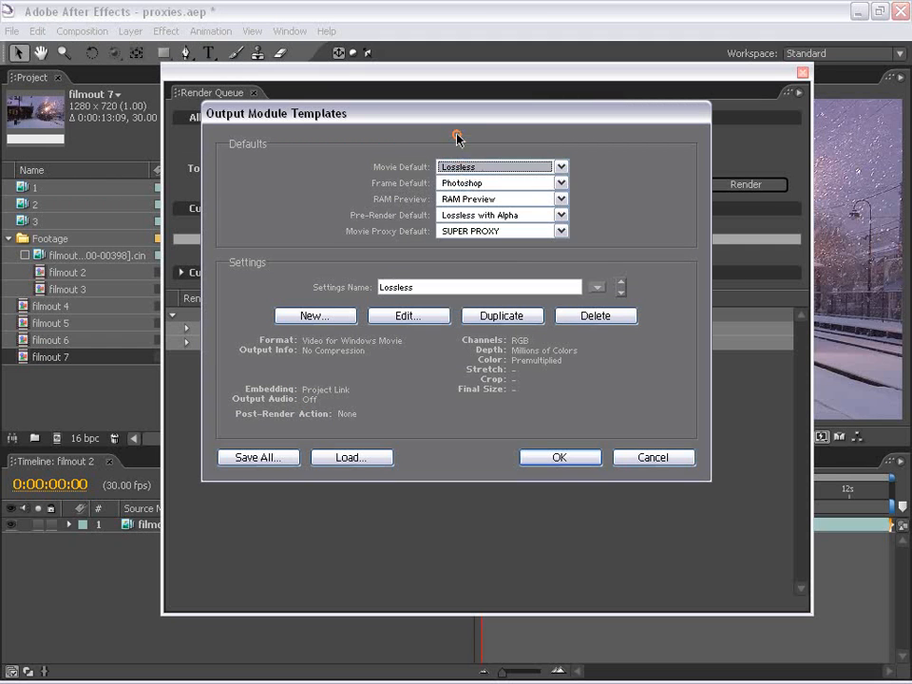
pyautogui.click(313, 316)
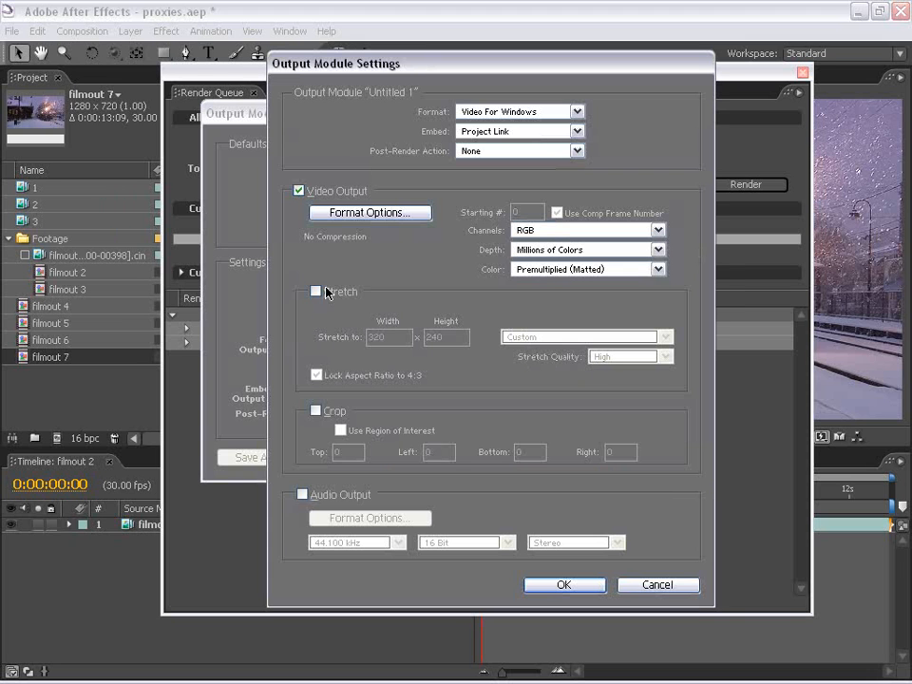
pyautogui.click(504, 113)
pyautogui.click(518, 315)
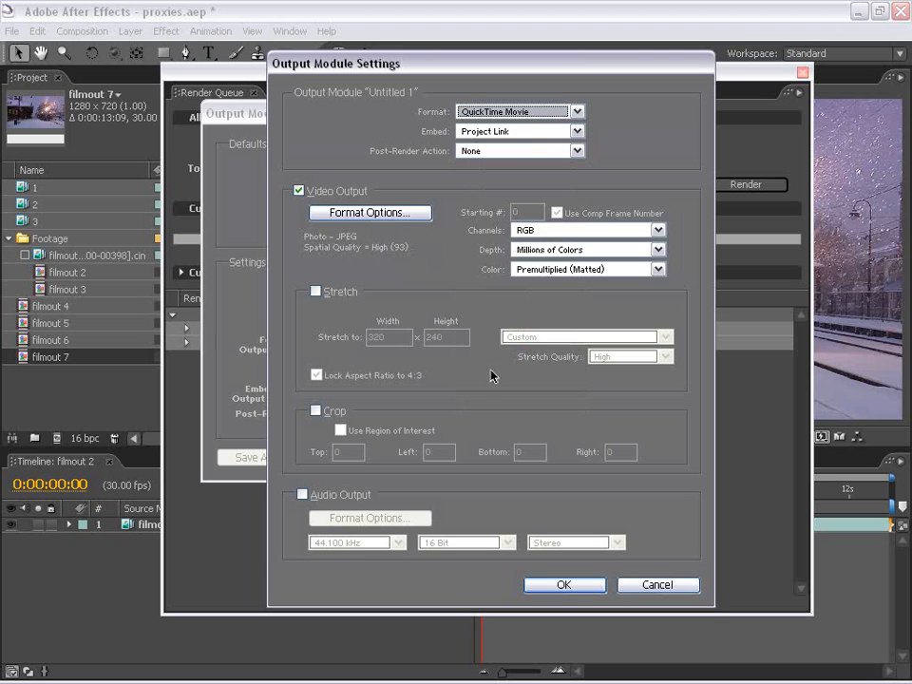
pyautogui.click(303, 494)
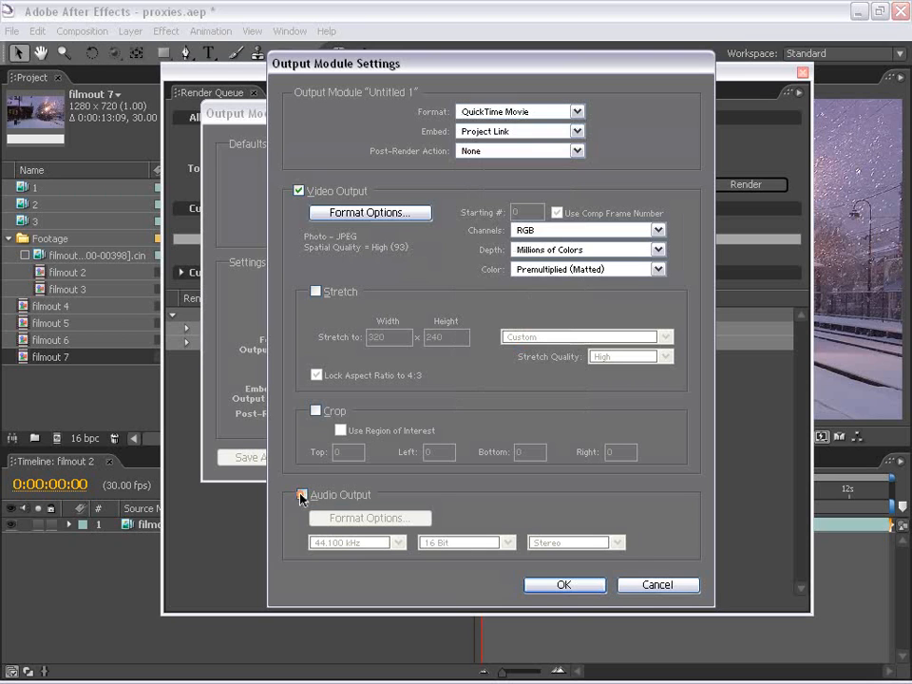
pyautogui.click(566, 585)
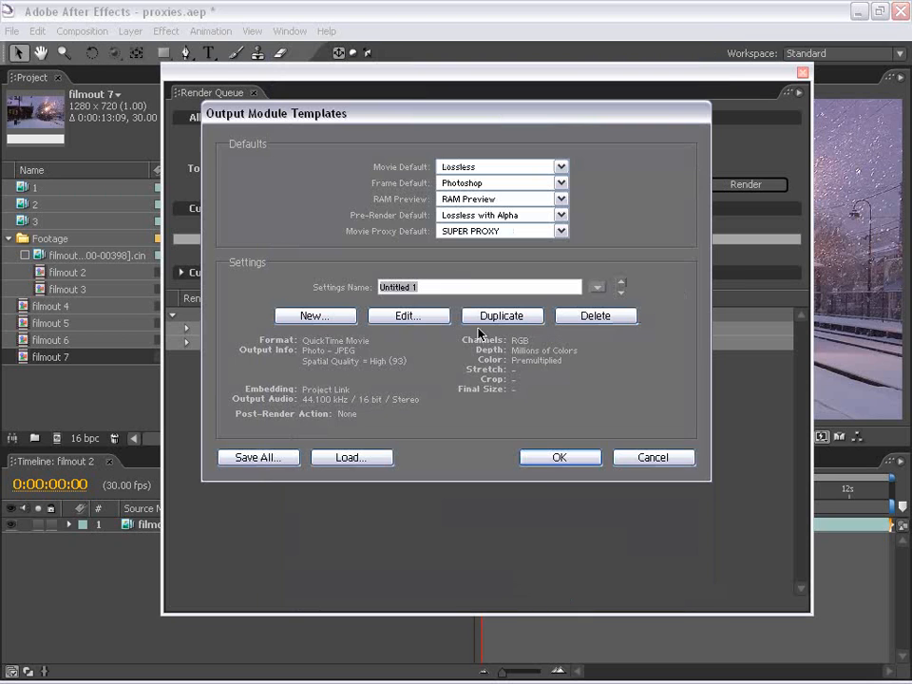
# Make the new template the Movie Default and name it QUICKTIME JPG
pyautogui.click(503, 166)
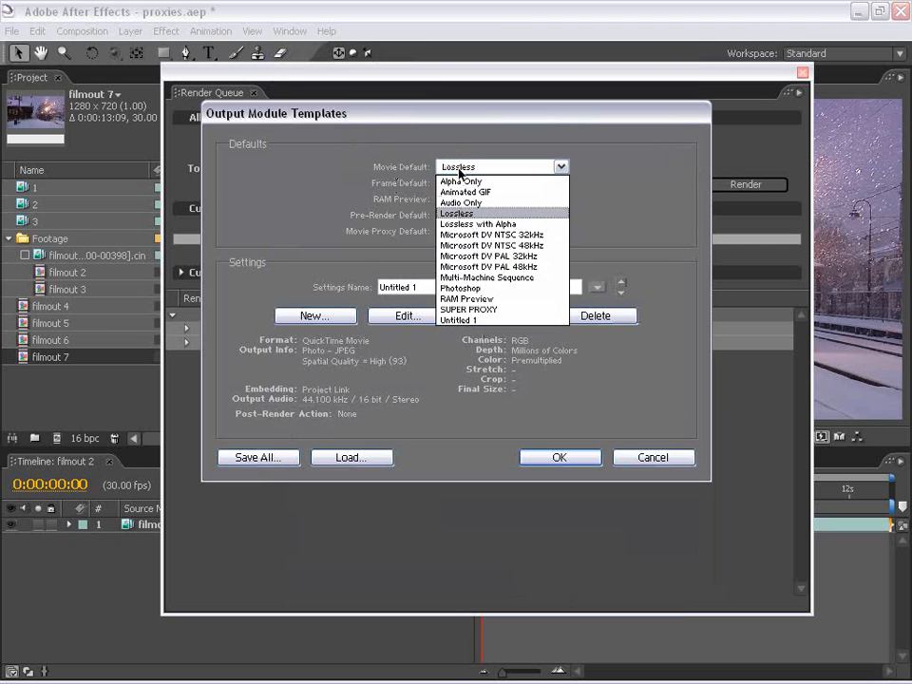
pyautogui.click(465, 320)
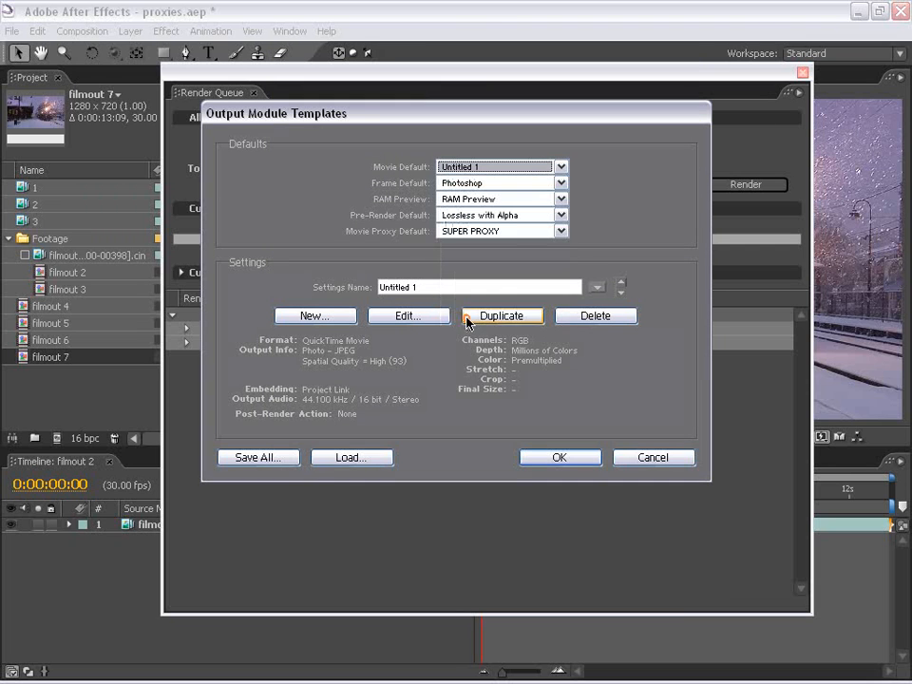
pyautogui.click(438, 287)
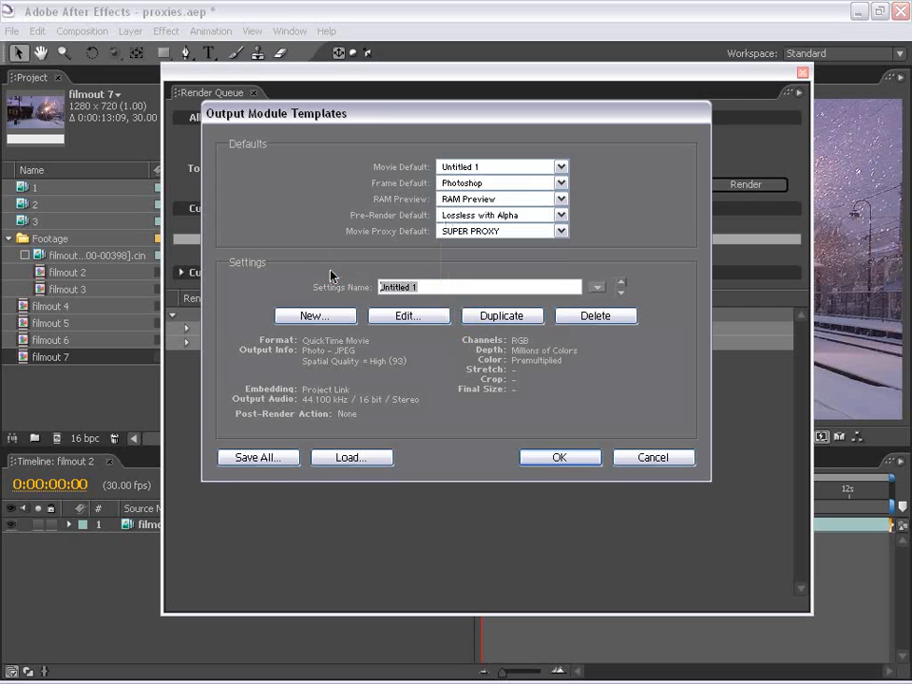
pyautogui.write('QUI')
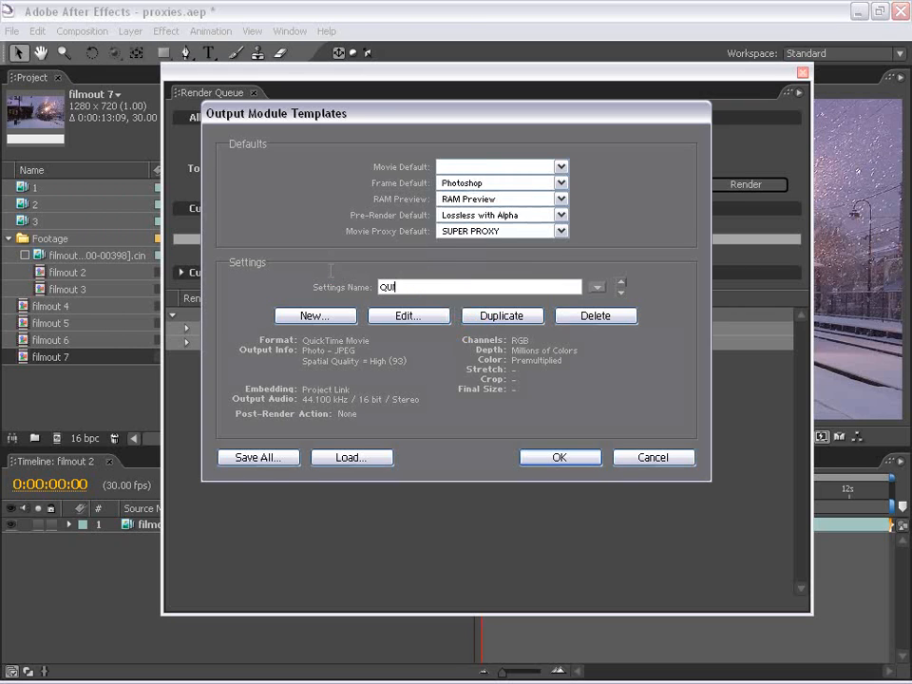
pyautogui.write('CKTIME ')
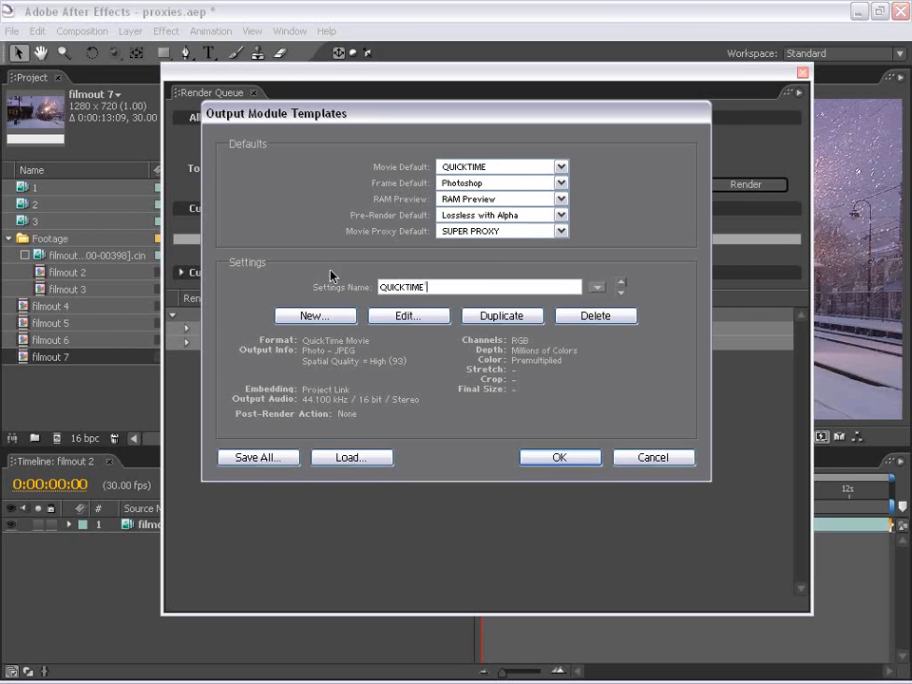
pyautogui.write('JPG')
pyautogui.click(552, 458)
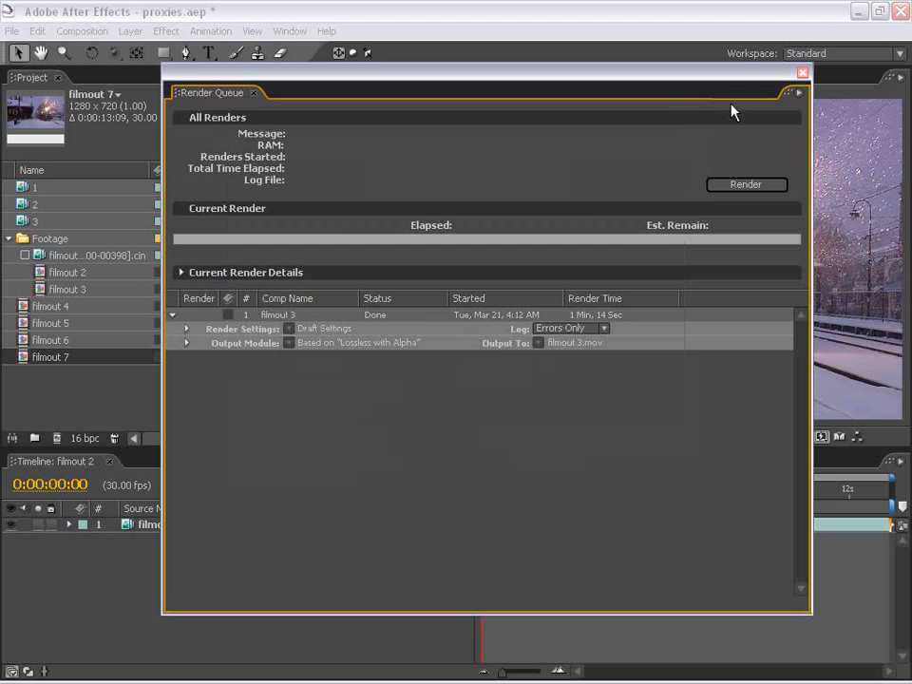
# Add the filmout 2 composition to the render queue and check its output module settings and format choices
pyautogui.click(803, 73)
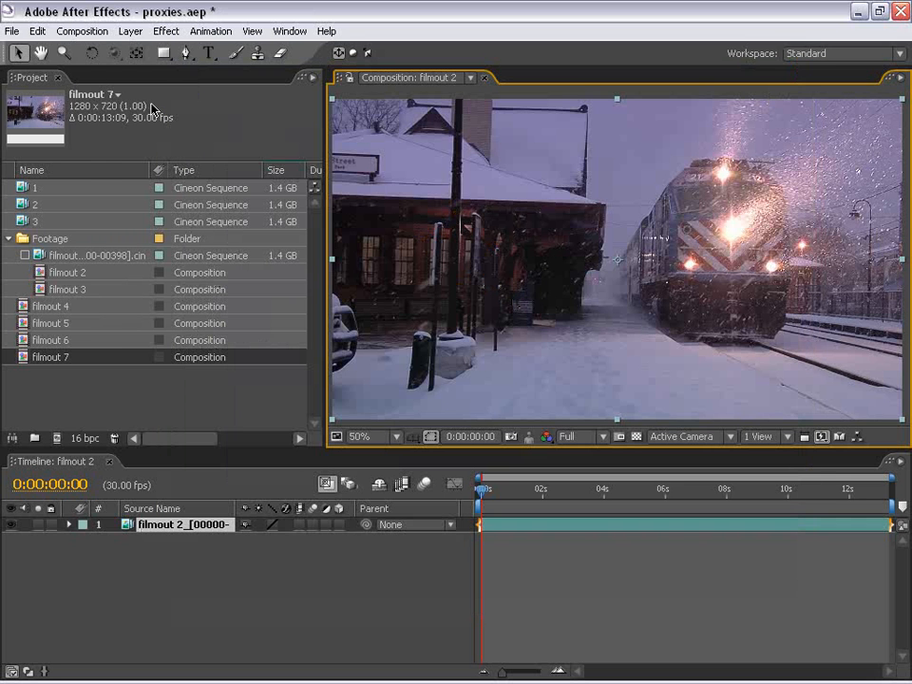
pyautogui.click(82, 35)
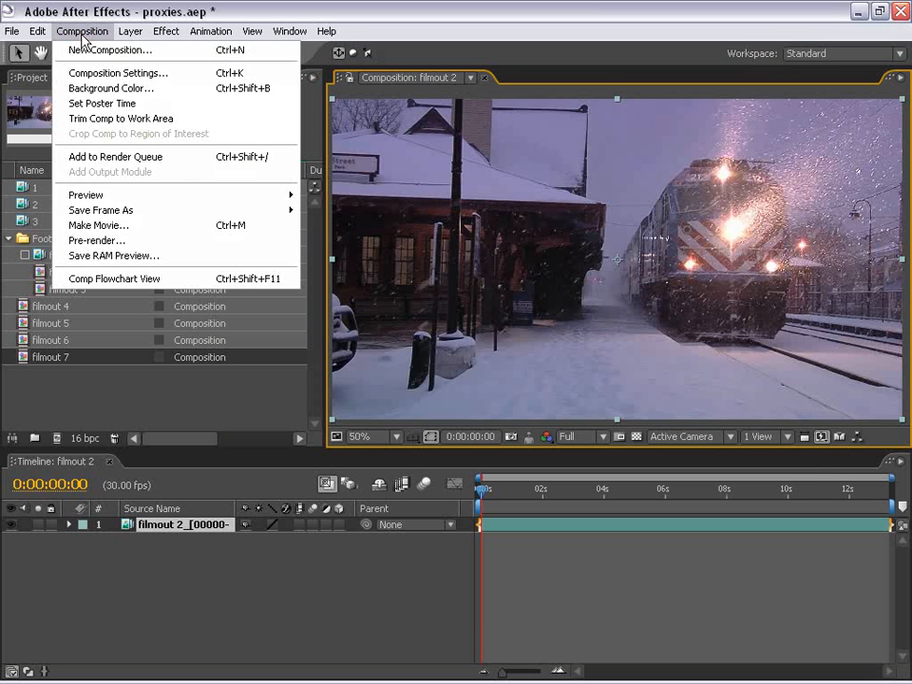
pyautogui.click(124, 155)
pyautogui.click(332, 458)
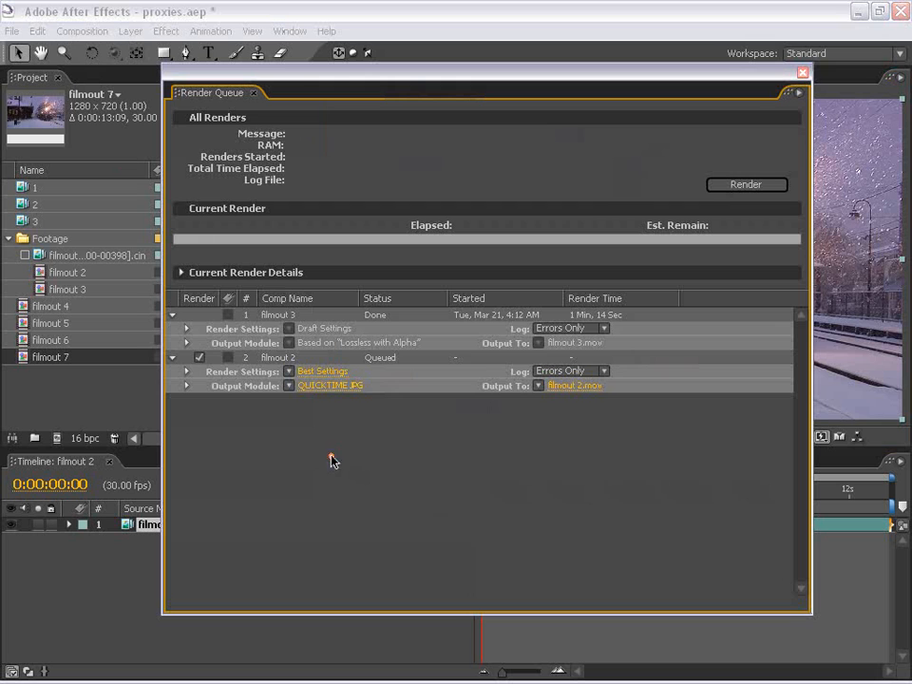
pyautogui.click(314, 386)
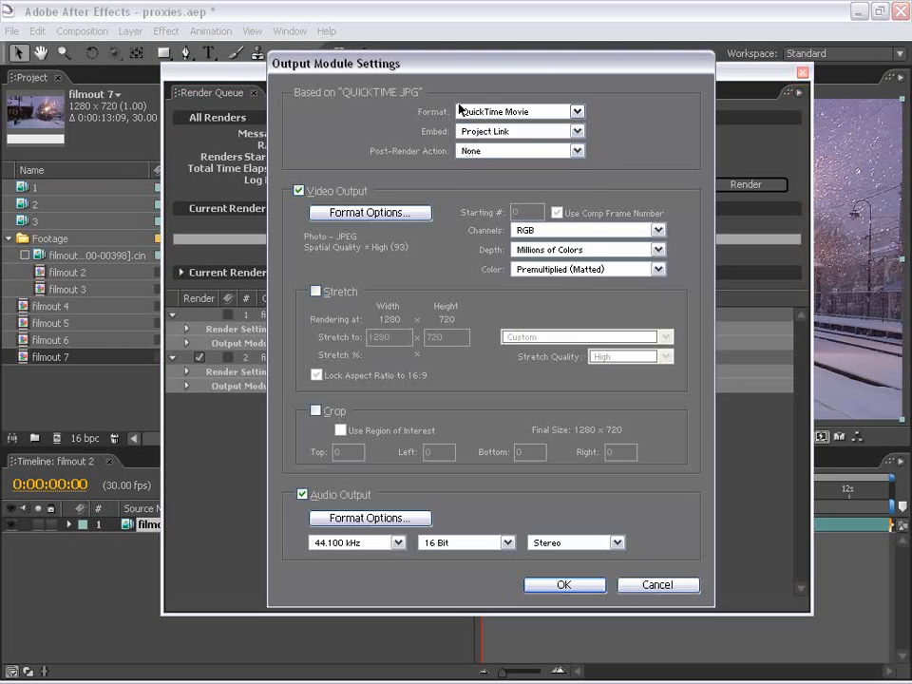
pyautogui.click(480, 112)
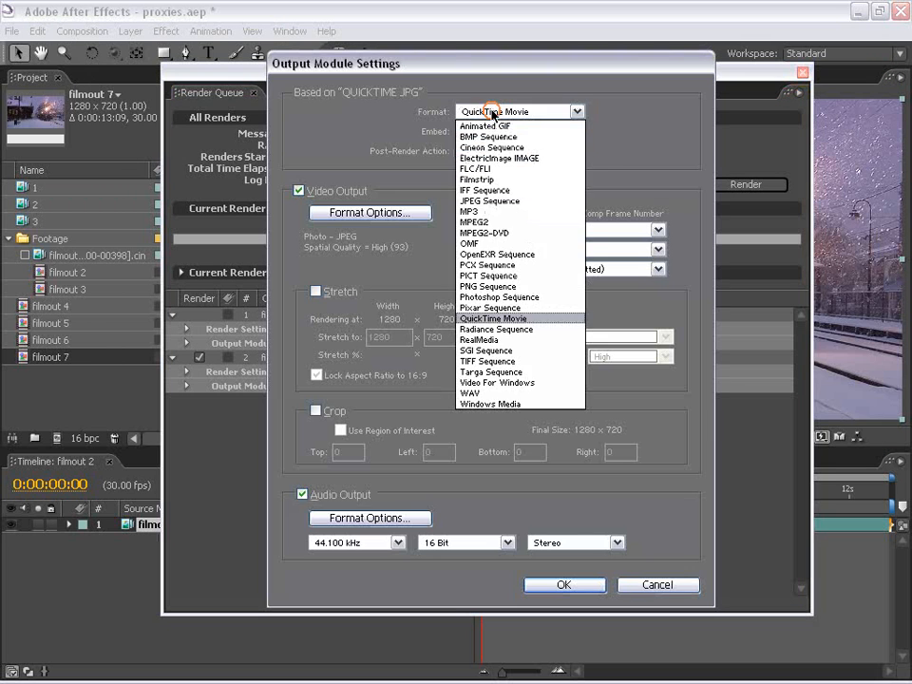
pyautogui.click(644, 587)
pyautogui.click(644, 587)
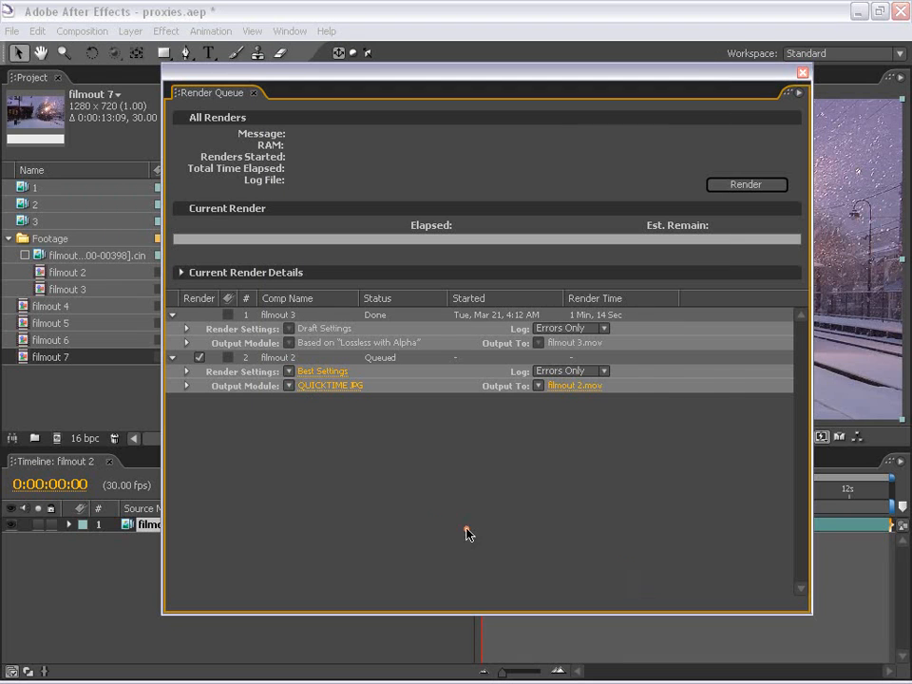
# Duplicate the queued filmout 2 render item in the render queue
pyautogui.click(285, 362)
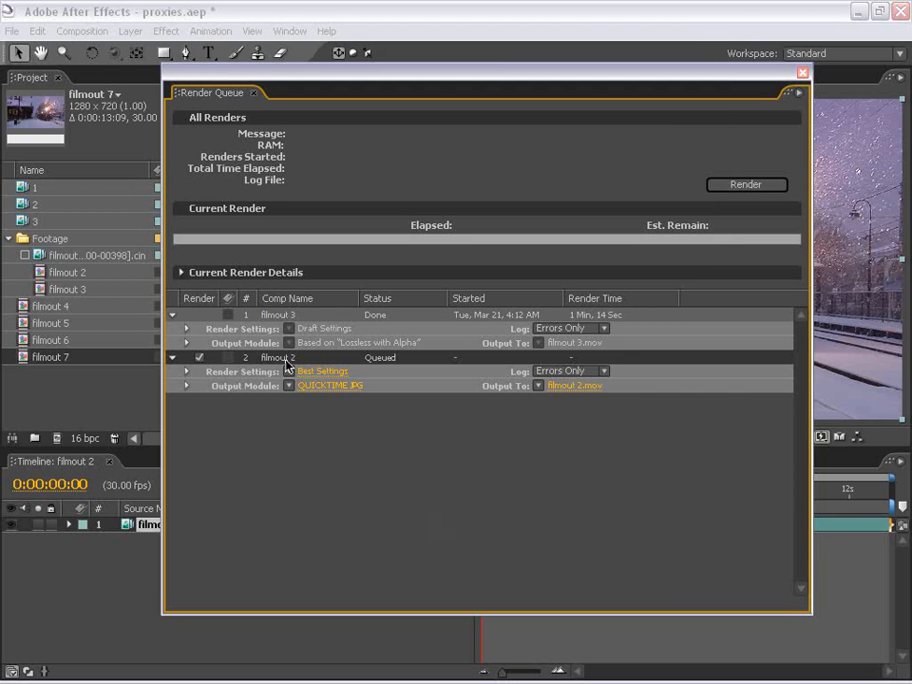
pyautogui.click(283, 359)
pyautogui.click(267, 423)
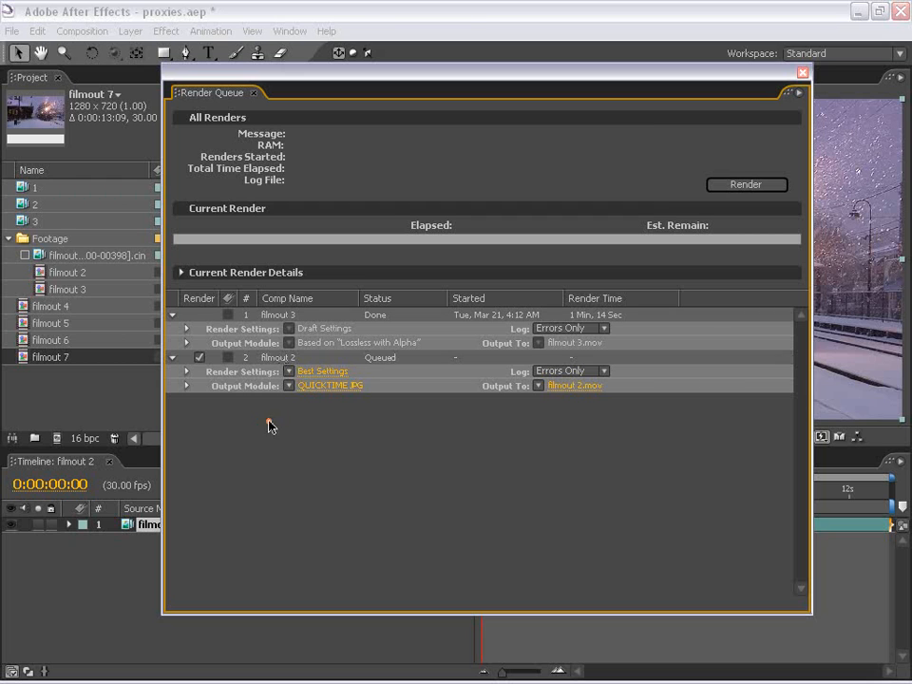
pyautogui.click(282, 360)
pyautogui.click(564, 533)
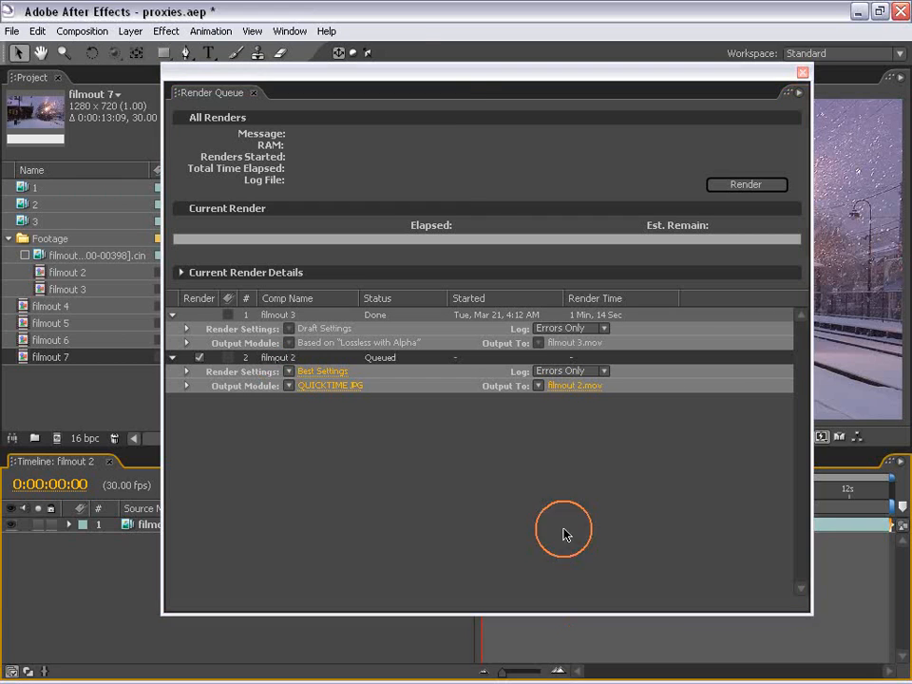
pyautogui.moveTo(491, 76); pyautogui.dragTo(533, 66)
pyautogui.click(281, 348)
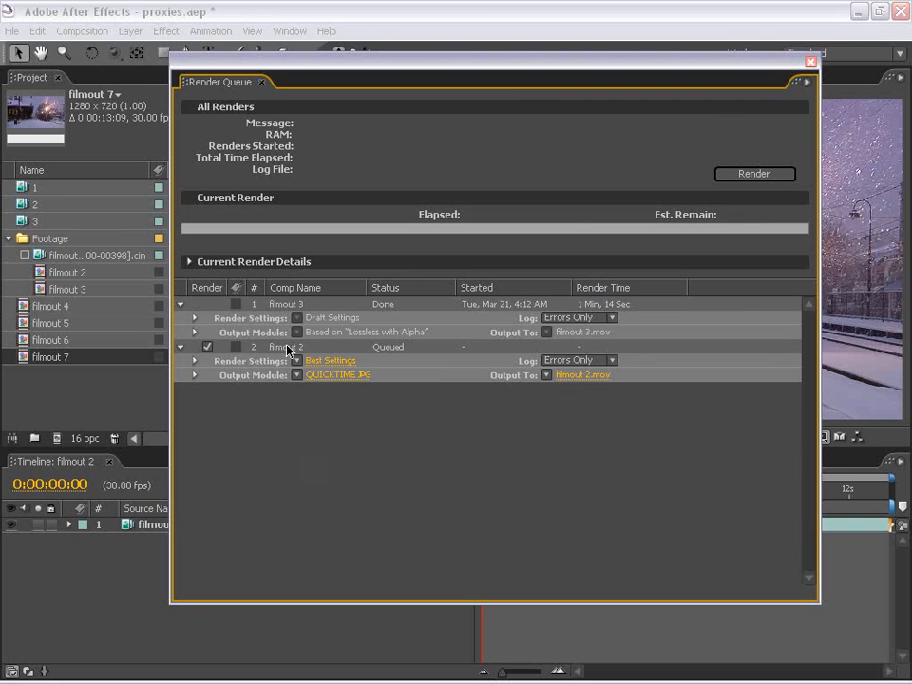
pyautogui.hotkey('ctrl', 'd')
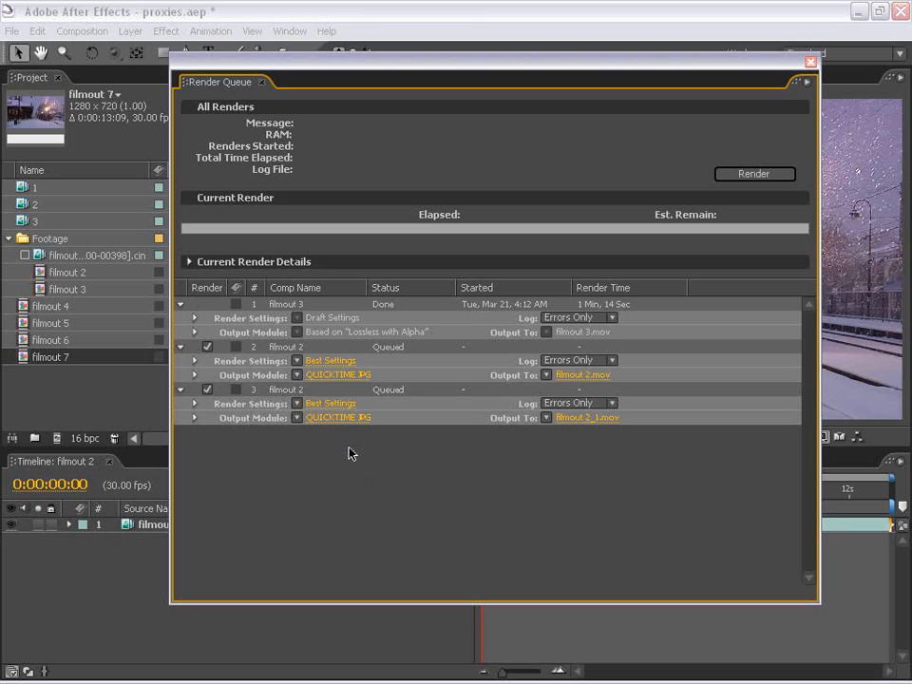
# Delete both queued filmout 2 items from the render queue
pyautogui.click(286, 390)
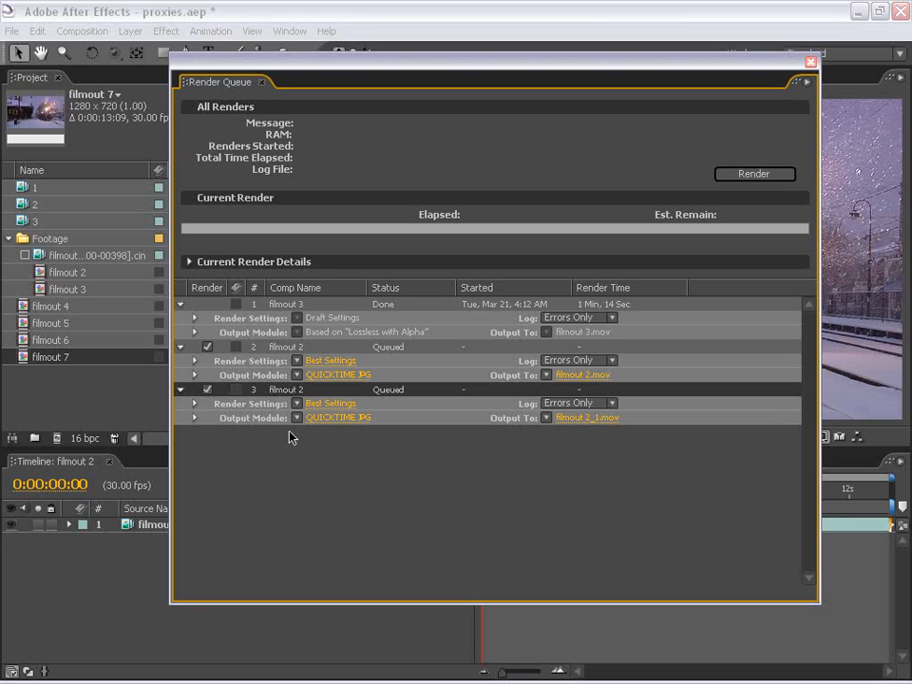
pyautogui.click(320, 436)
pyautogui.click(293, 366)
pyautogui.keyDown('shift'); pyautogui.click(281, 407); pyautogui.keyUp('shift')
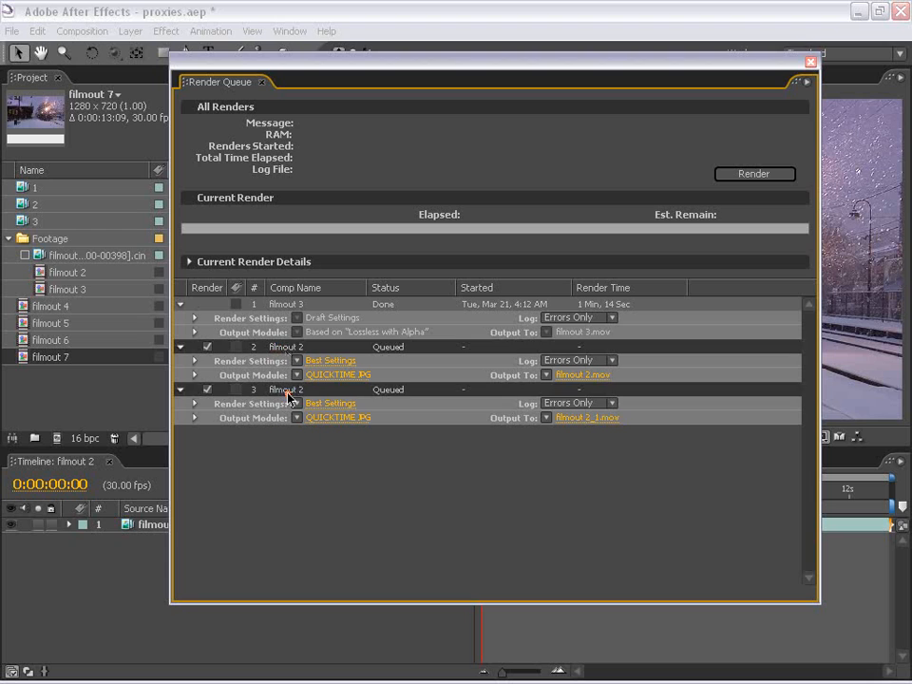
pyautogui.press('Delete')
# Duplicate the finished filmout 3 render item and inspect its render settings and custom time span options
pyautogui.click(304, 303)
pyautogui.click(391, 391)
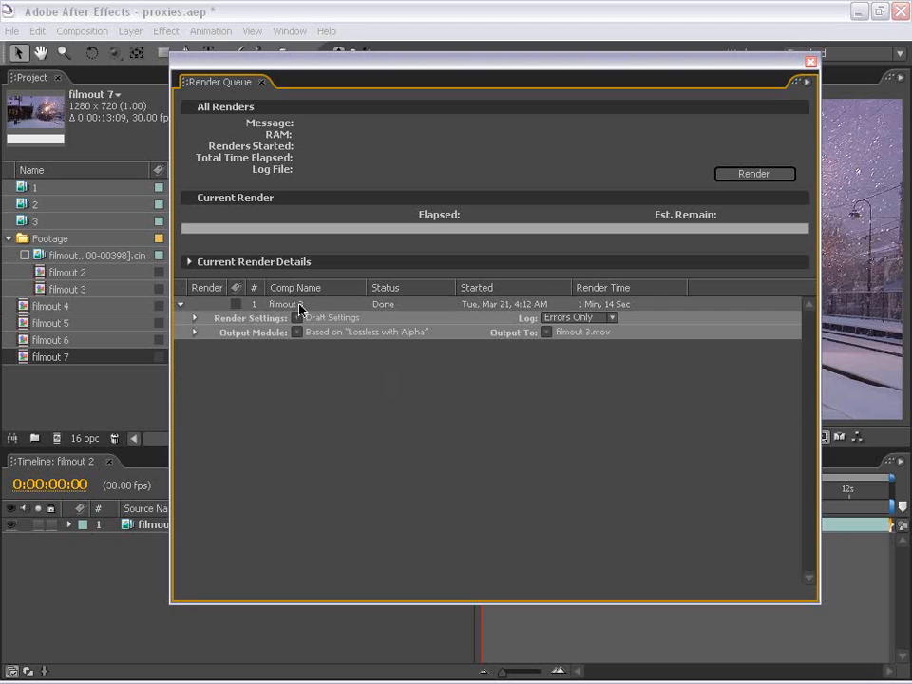
pyautogui.click(297, 306)
pyautogui.hotkey('ctrl', 'd')
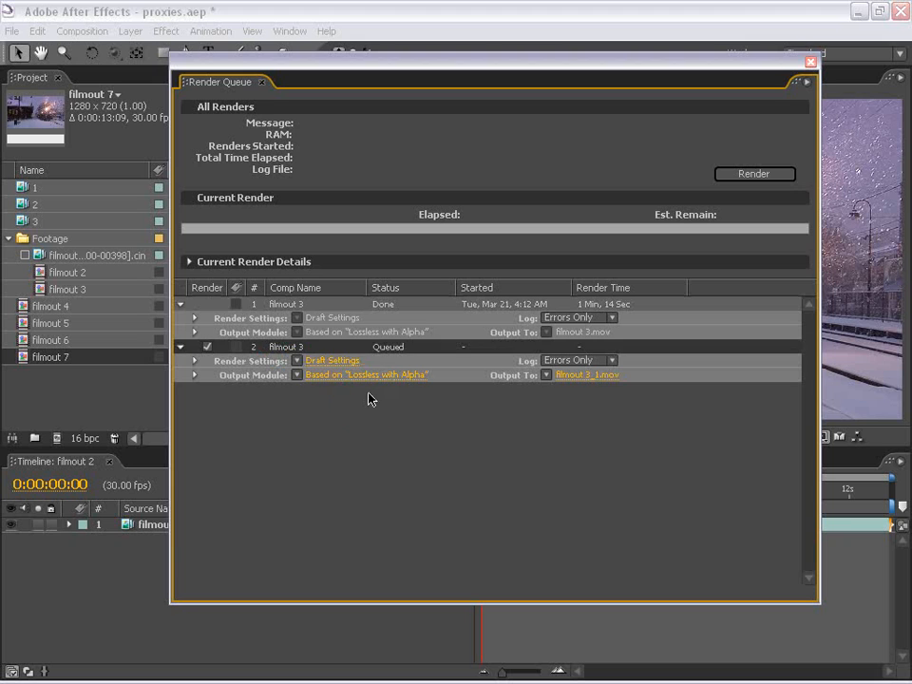
pyautogui.click(310, 361)
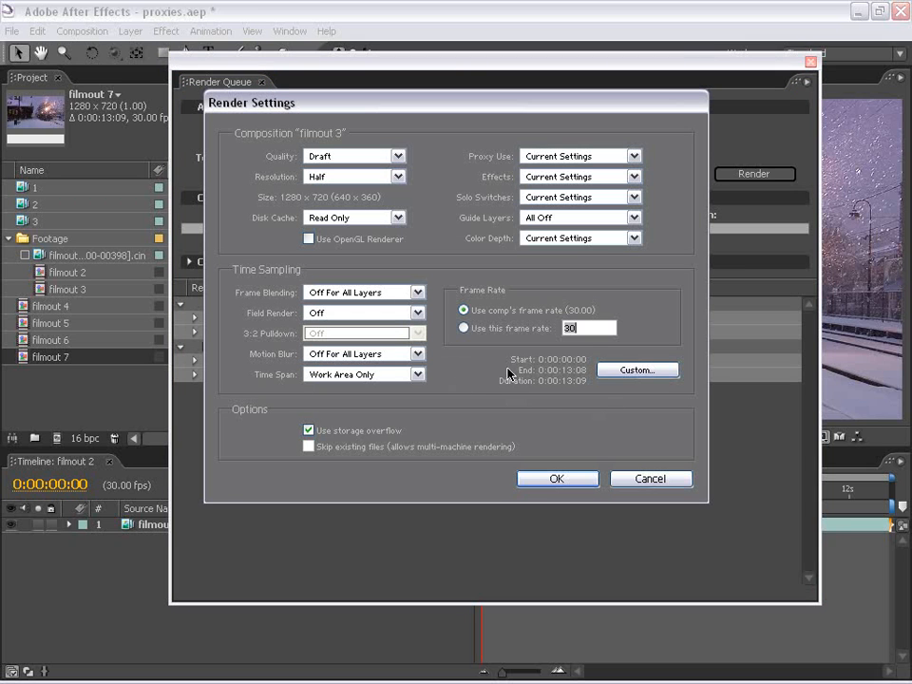
pyautogui.click(638, 370)
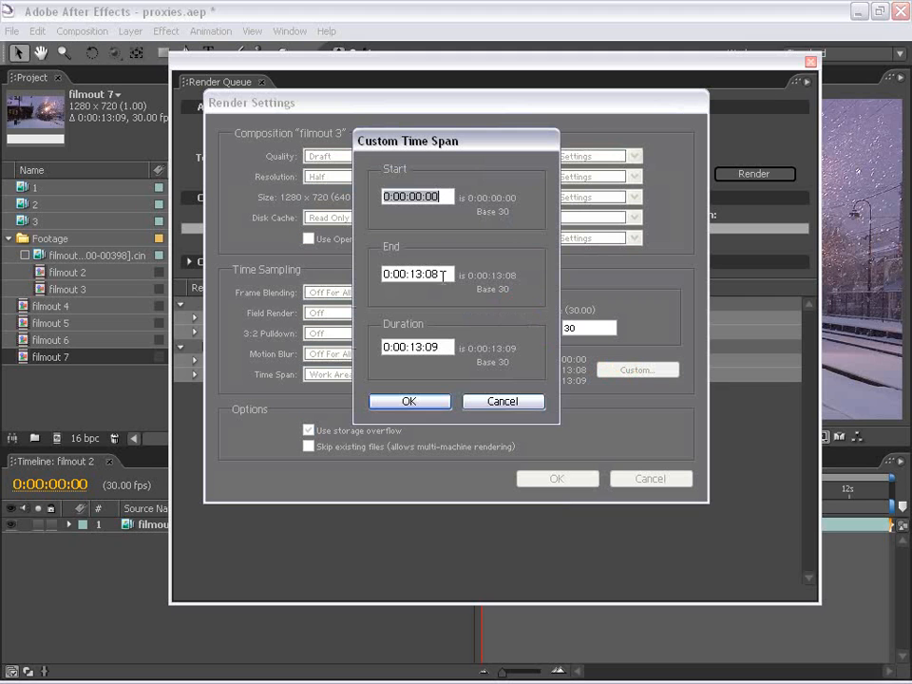
pyautogui.click(510, 404)
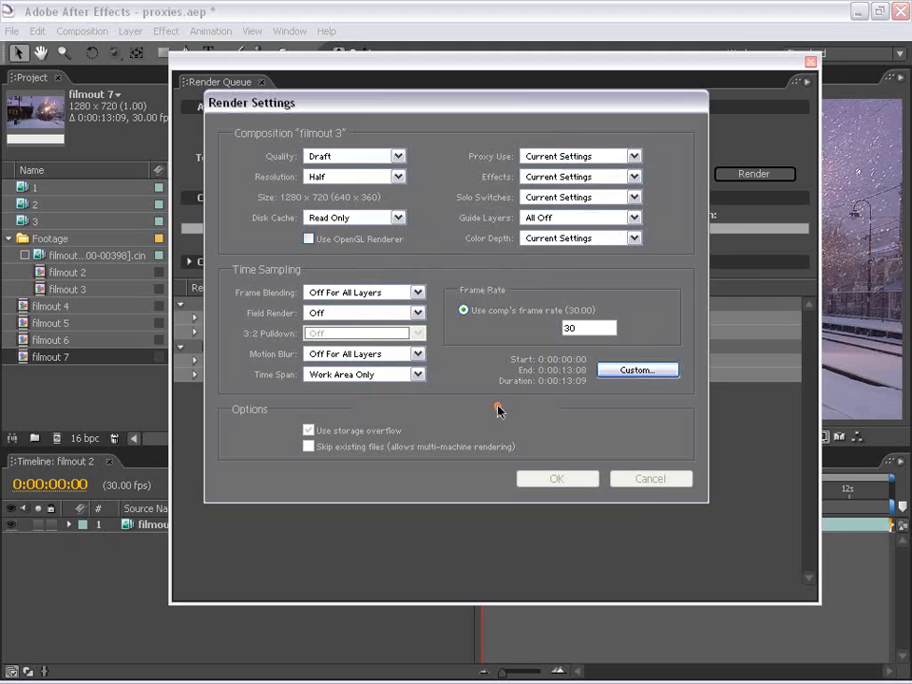
pyautogui.click(650, 479)
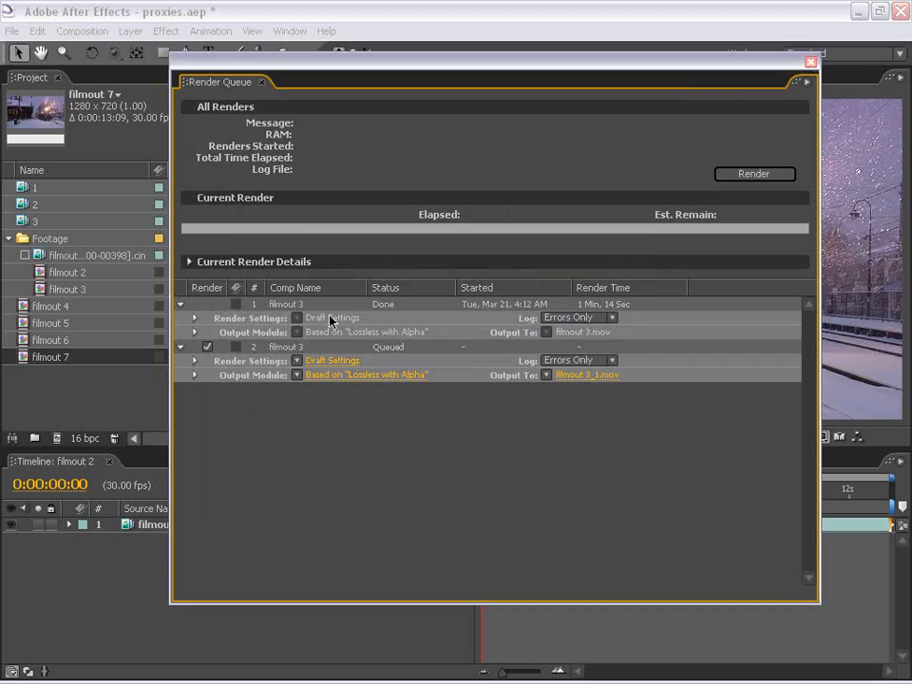
# Remove the duplicated filmout 3 item from the render queue and close the queue
pyautogui.click(272, 348)
pyautogui.press('Delete')
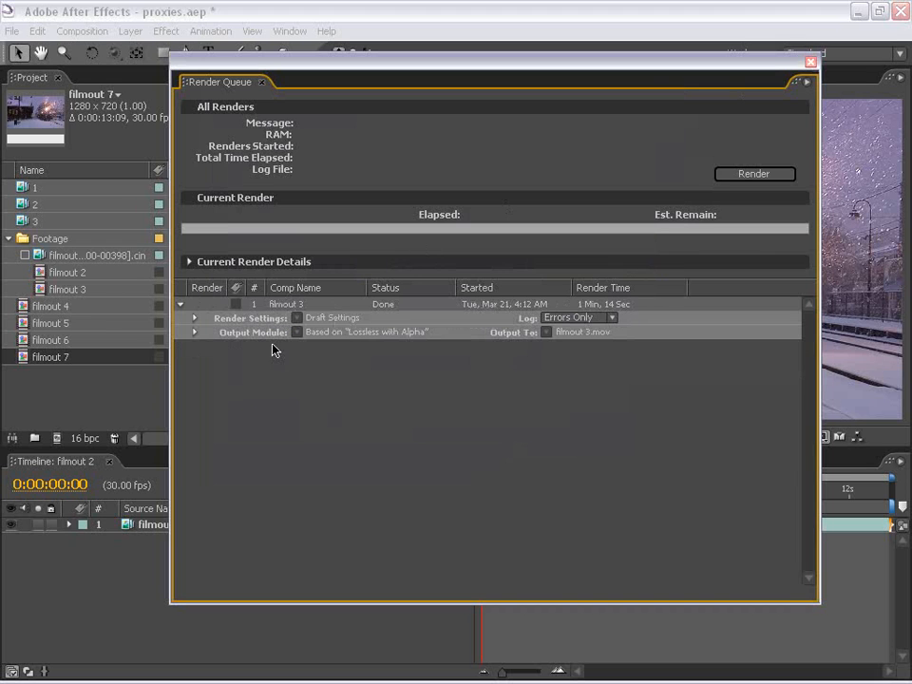
pyautogui.click(811, 61)
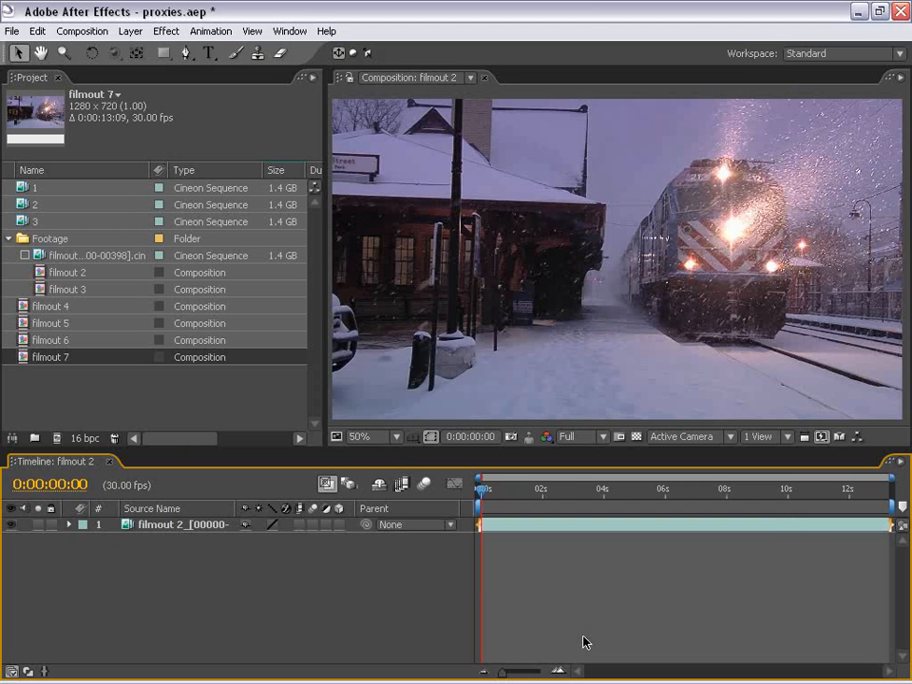
# Set the filmout 2 composition's preview resolution to Half and enable the proxy of the Cineon sequence in the Footage folder
pyautogui.click(95, 256)
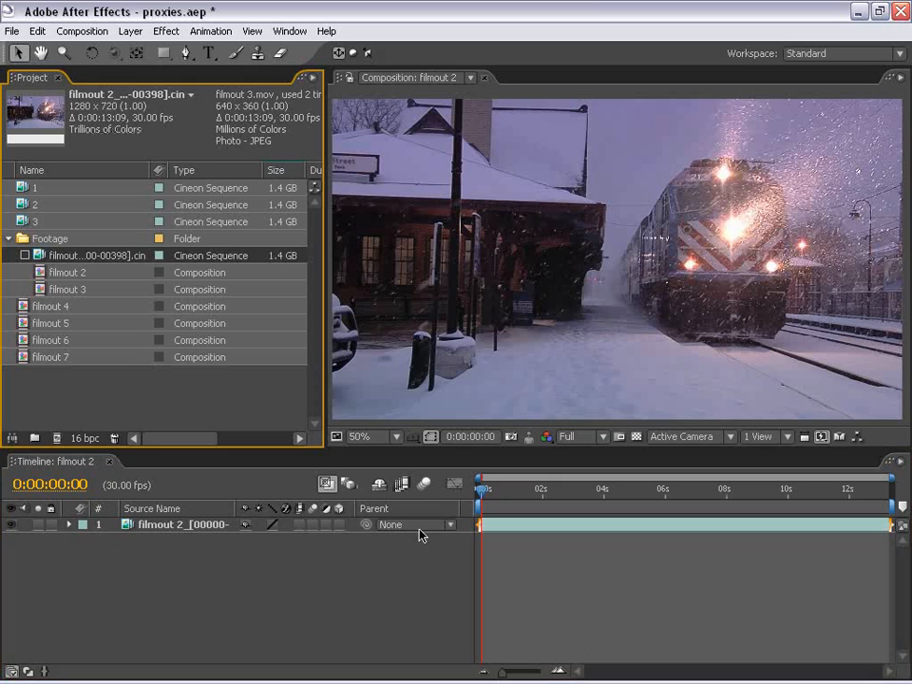
pyautogui.click(621, 601)
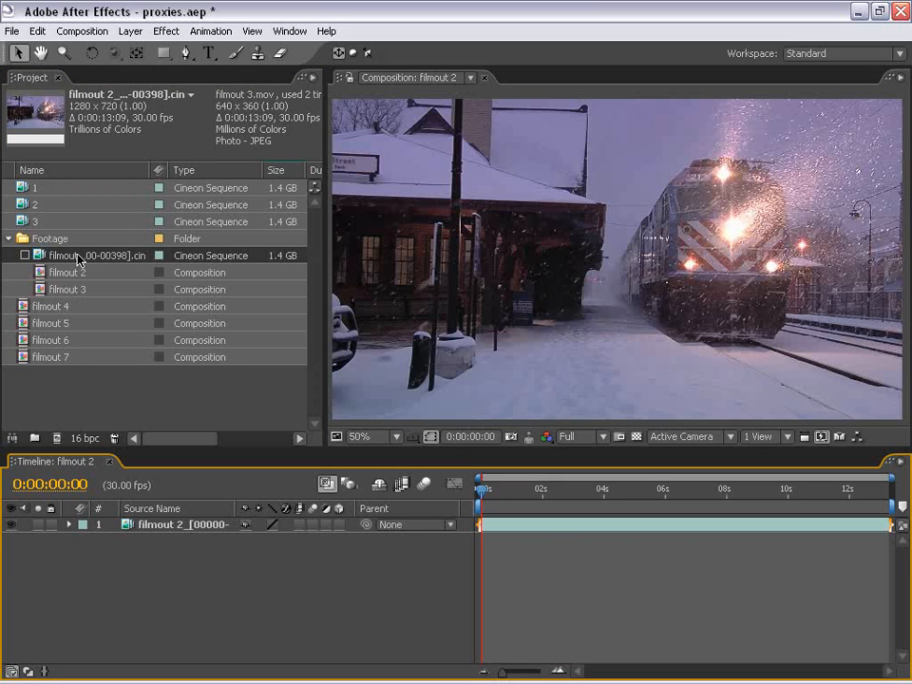
pyautogui.click(575, 447)
pyautogui.click(587, 472)
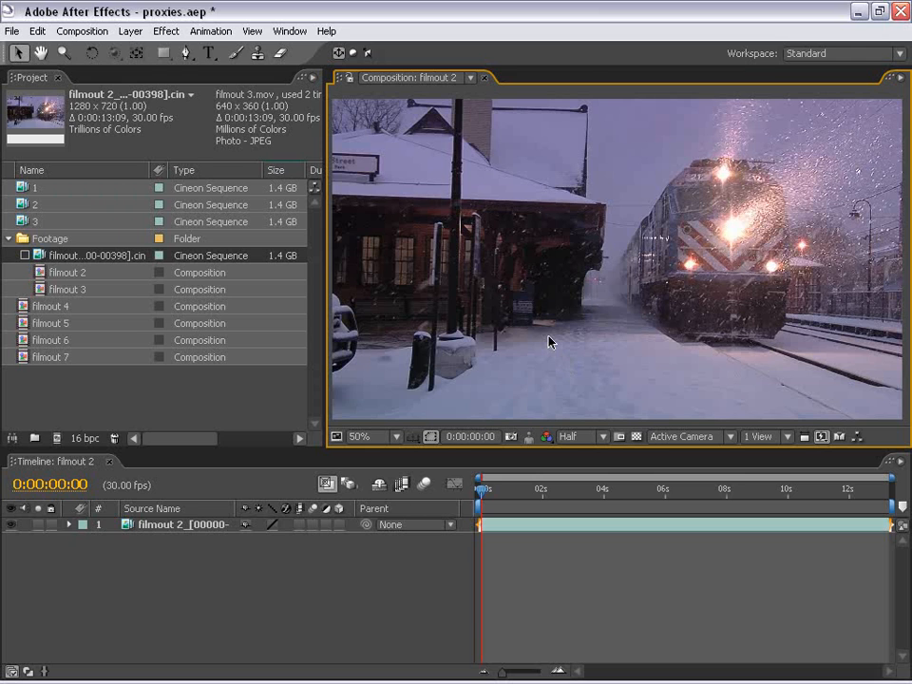
pyautogui.click(25, 255)
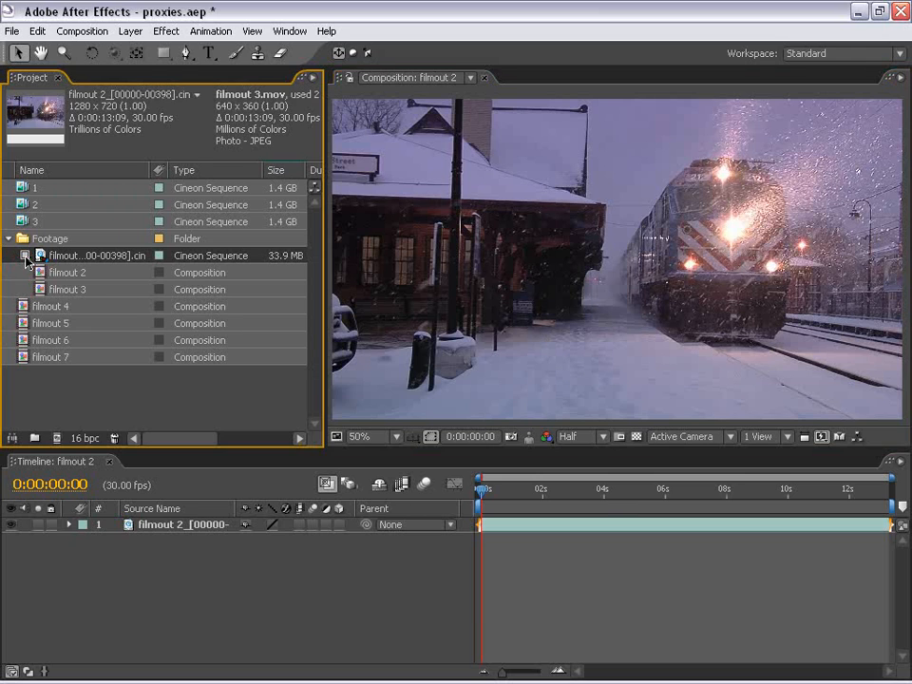
# Scrub through the filmout 2 timeline with the proxy on, keeping fast previews at Adaptive Resolution, and return to the start
pyautogui.moveTo(495, 490); pyautogui.dragTo(715, 545)
pyautogui.click(822, 438)
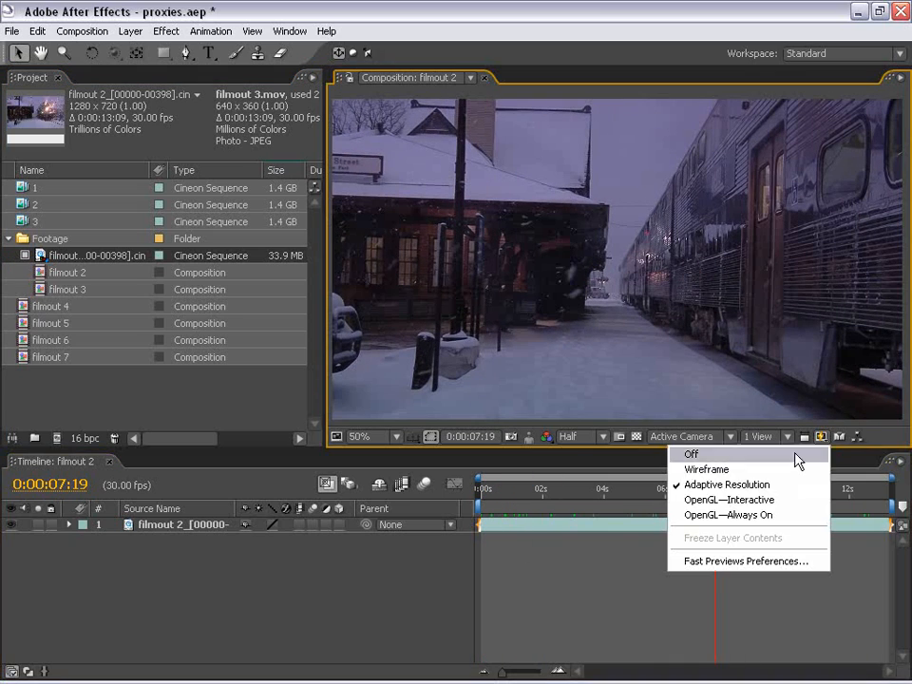
pyautogui.click(708, 486)
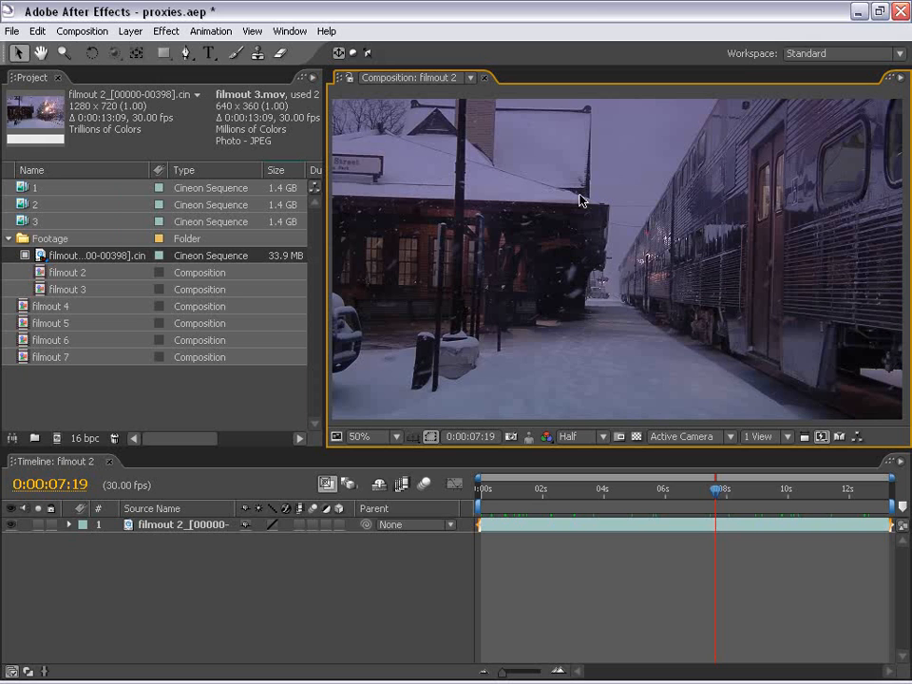
pyautogui.scroll(-2, 529, 260)
pyautogui.scroll(2, 513, 333)
pyautogui.moveTo(751, 491); pyautogui.dragTo(471, 518)
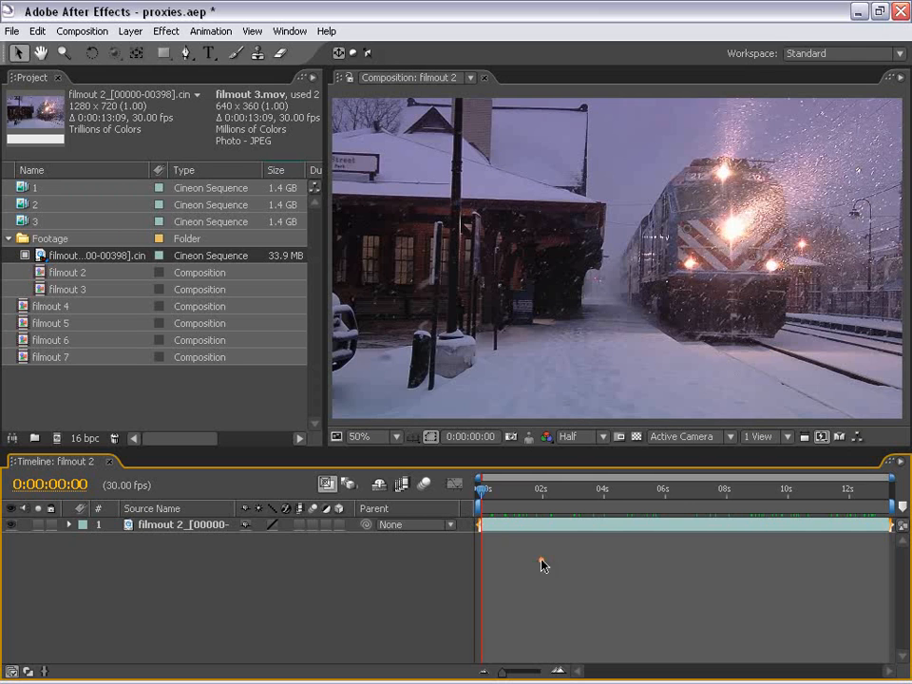
# Switch to the Motion Tracking workspace, start tracking motion on the filmout 2 layer and enlarge Track Point 1 beside the train
pyautogui.click(517, 525)
pyautogui.click(290, 31)
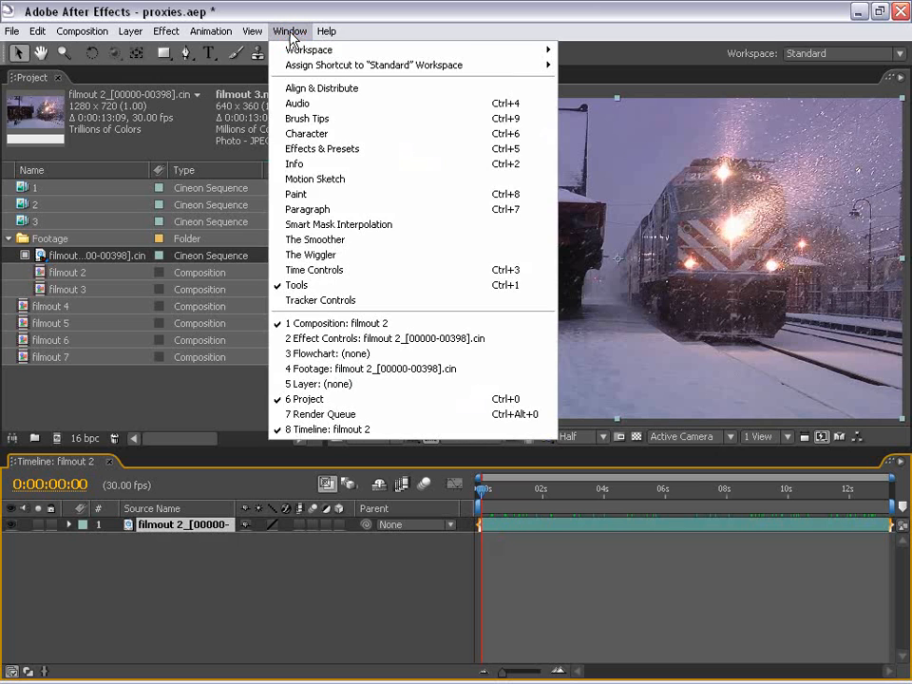
pyautogui.click(809, 55)
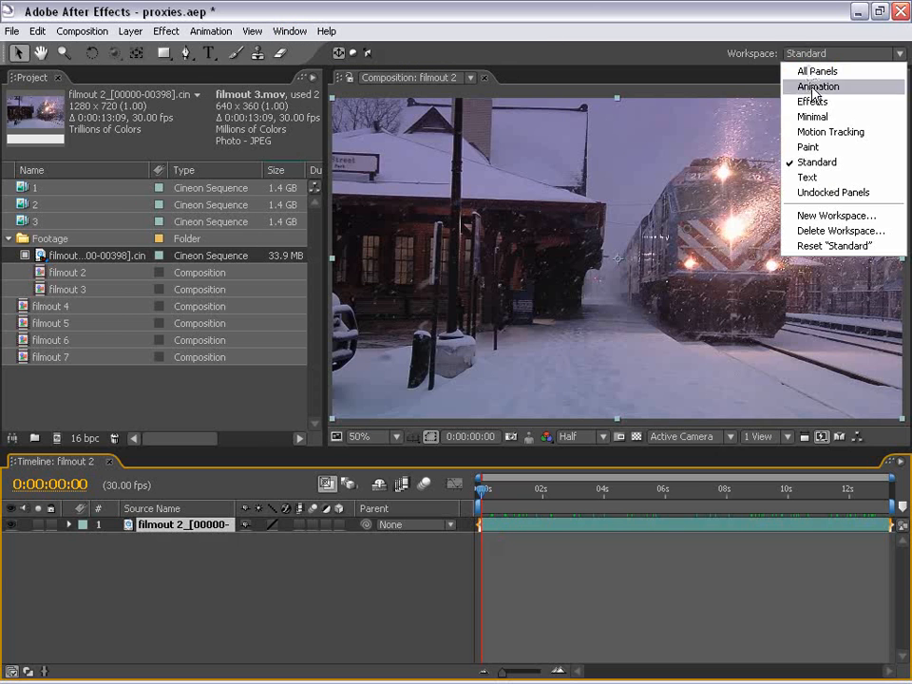
pyautogui.click(803, 133)
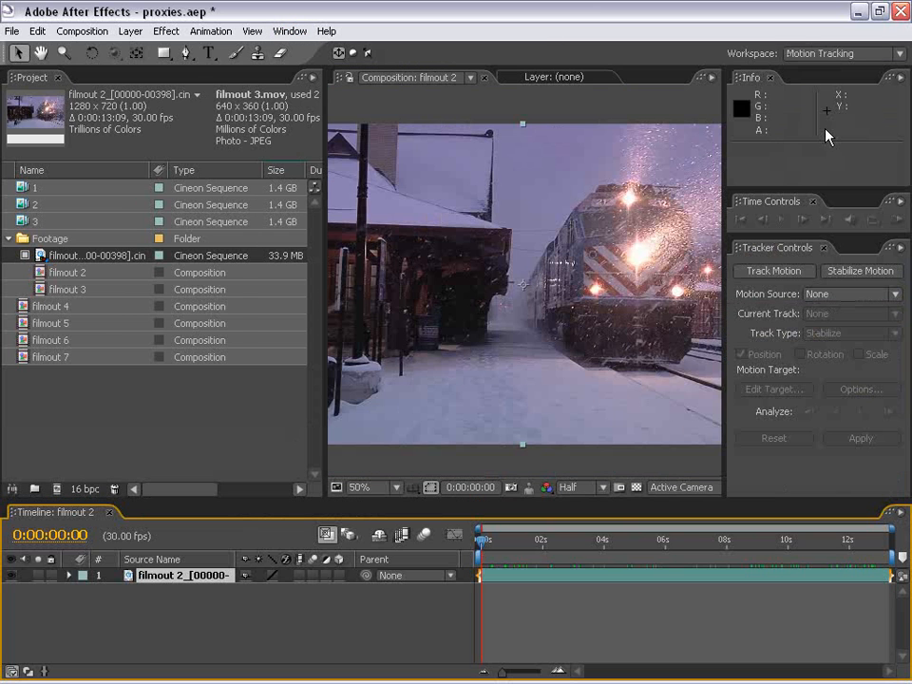
pyautogui.click(754, 269)
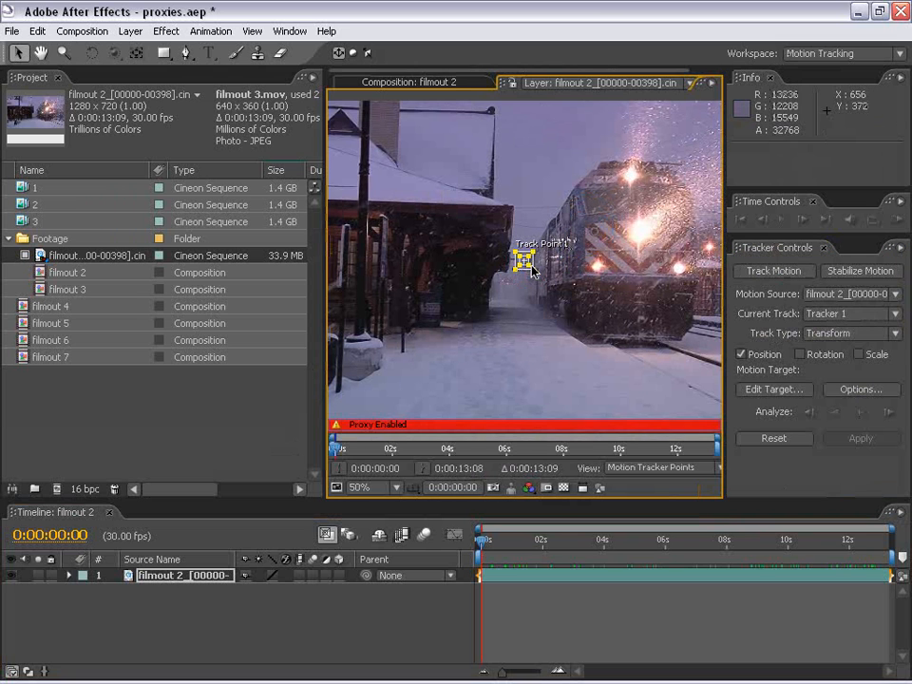
pyautogui.moveTo(527, 267); pyautogui.dragTo(547, 249)
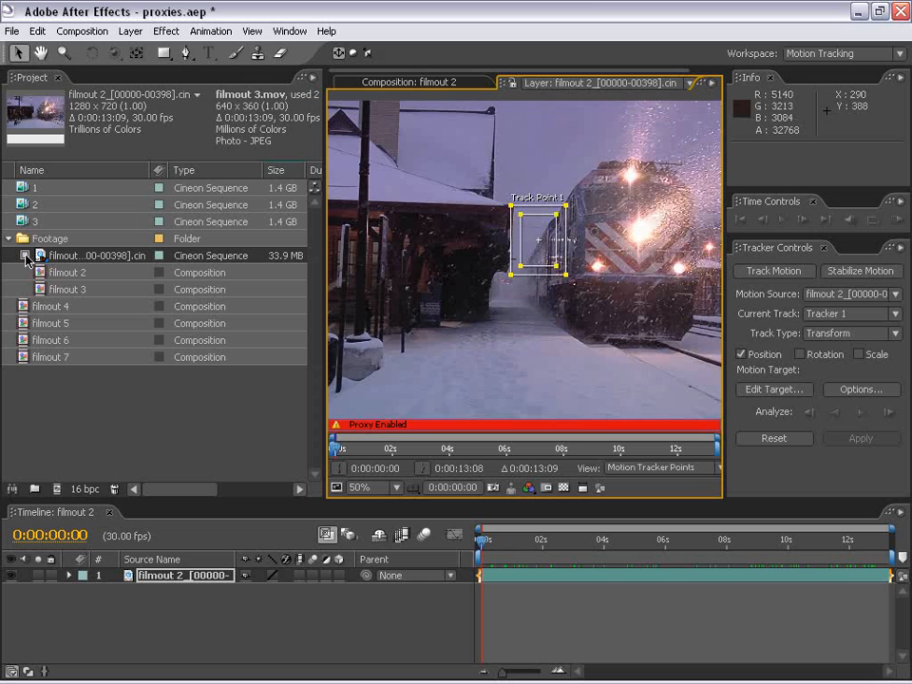
# Disable the Cineon footage's proxy, tighten the track point's inner region and analyze a few frames forward
pyautogui.click(25, 257)
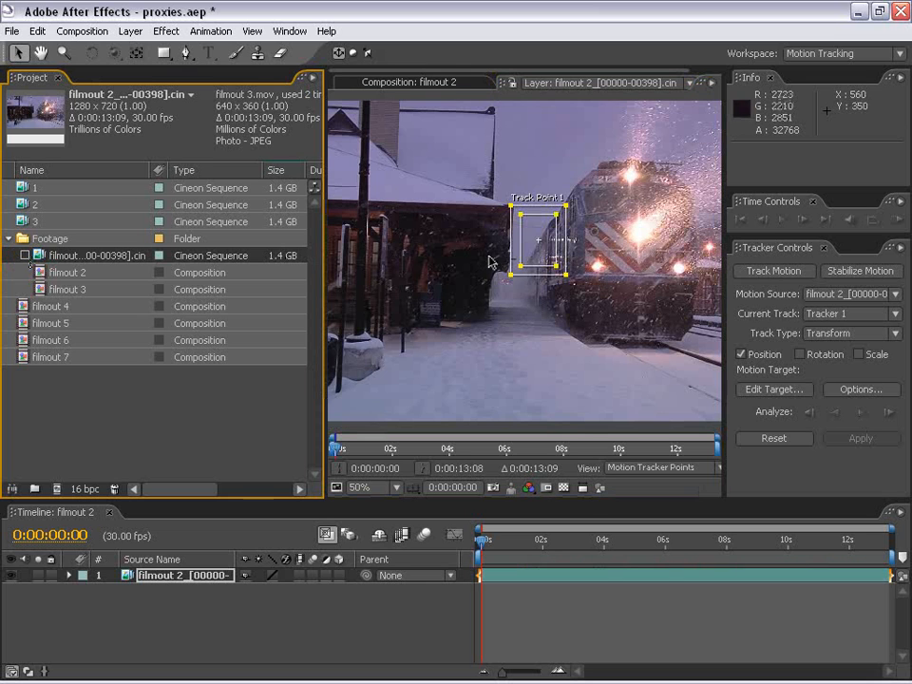
pyautogui.moveTo(557, 264); pyautogui.dragTo(551, 257)
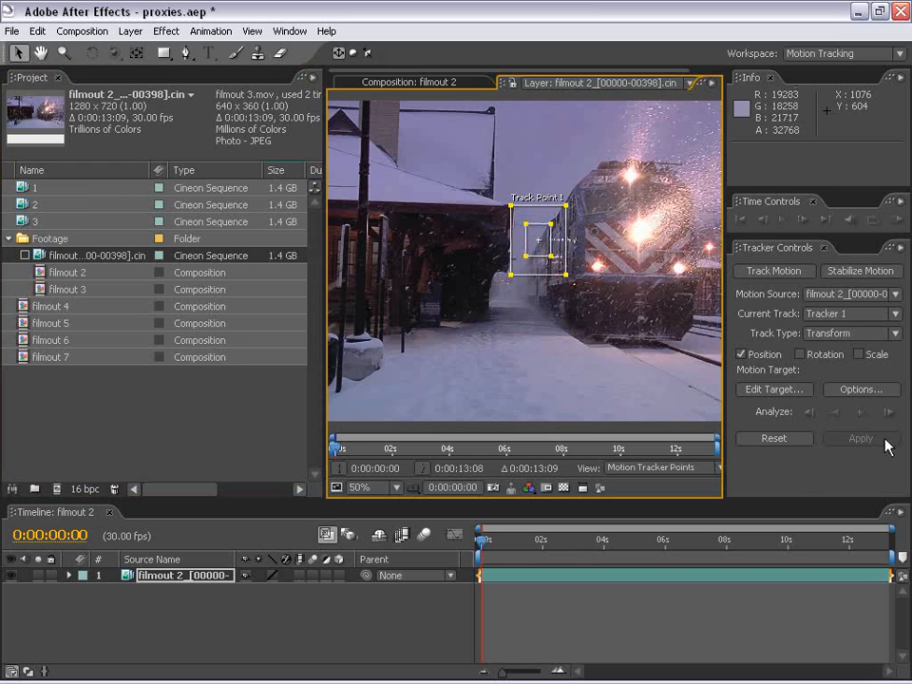
pyautogui.click(866, 416)
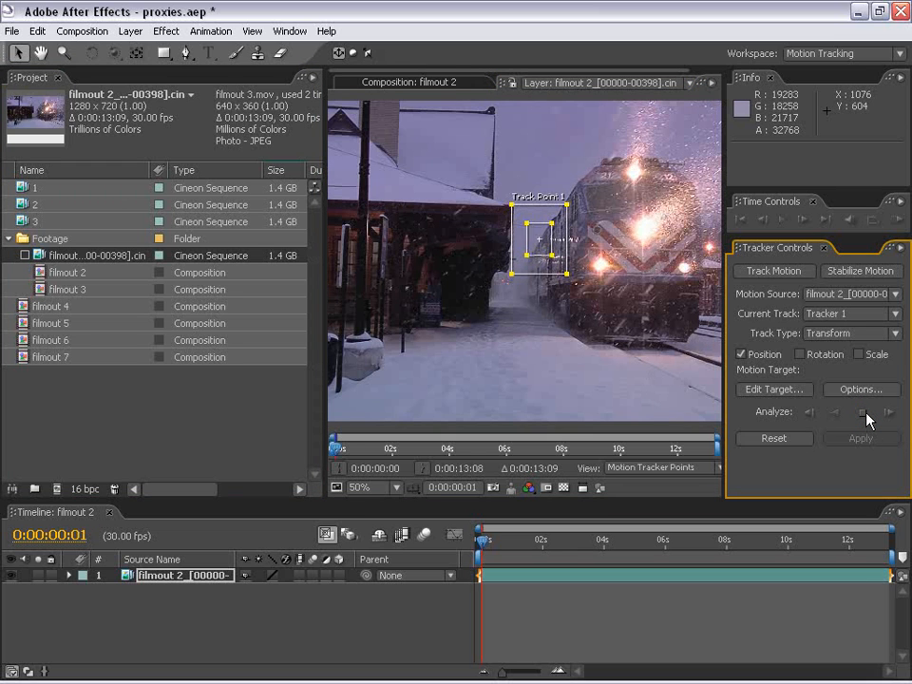
pyautogui.click(866, 416)
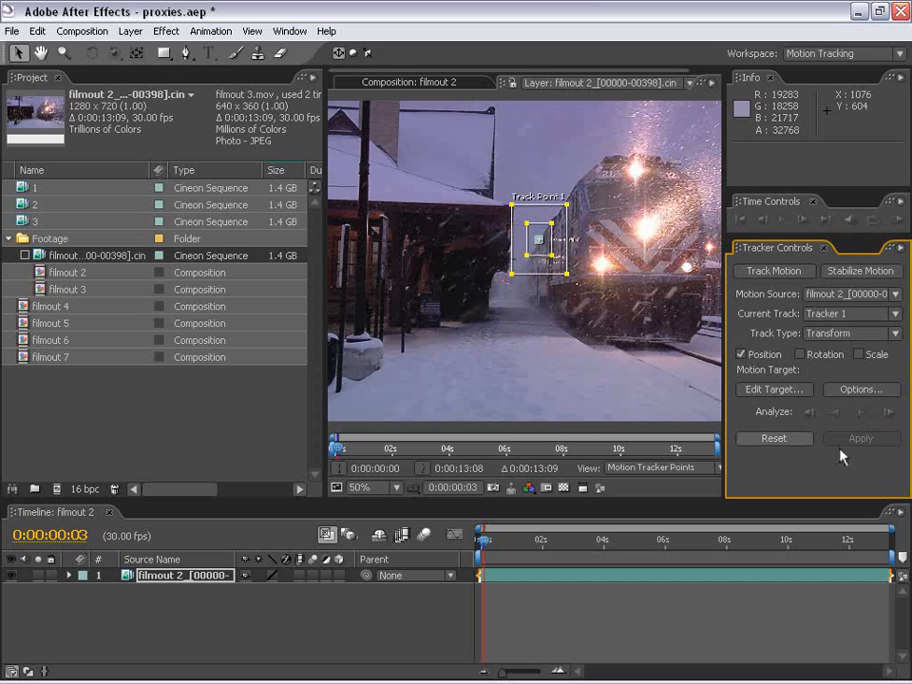
# Widen the viewer, close the layer view and keep the filmout 2 composition's resolution at Full
pyautogui.moveTo(726, 81); pyautogui.dragTo(815, 82)
pyautogui.click(705, 78)
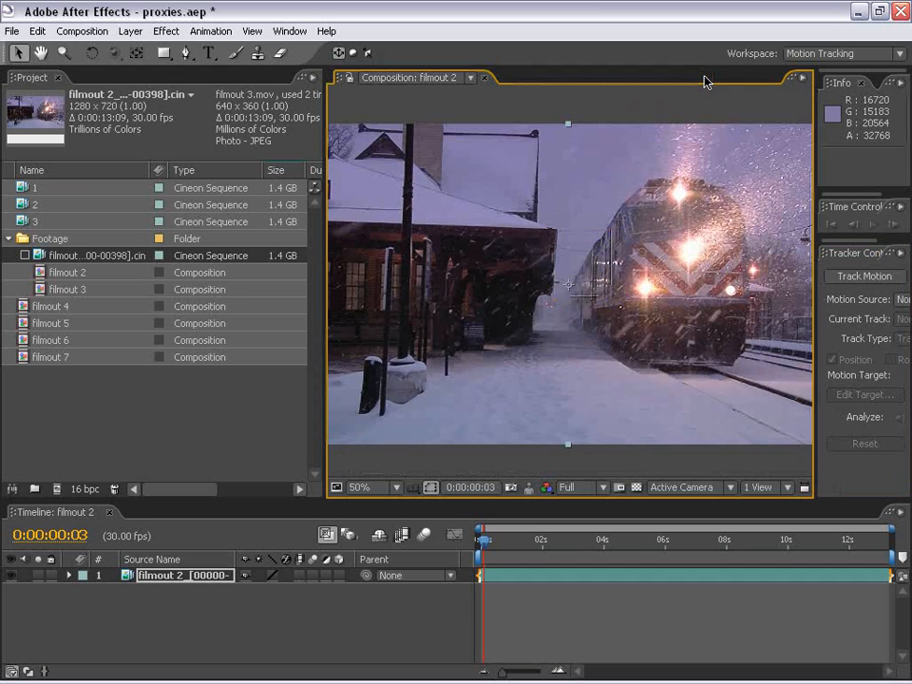
pyautogui.click(575, 489)
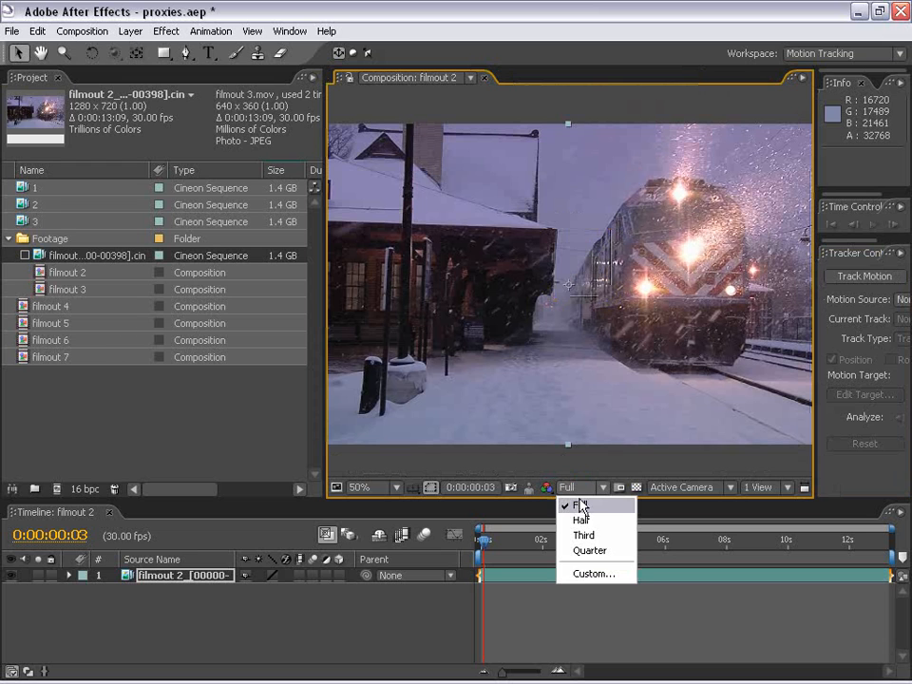
pyautogui.click(582, 508)
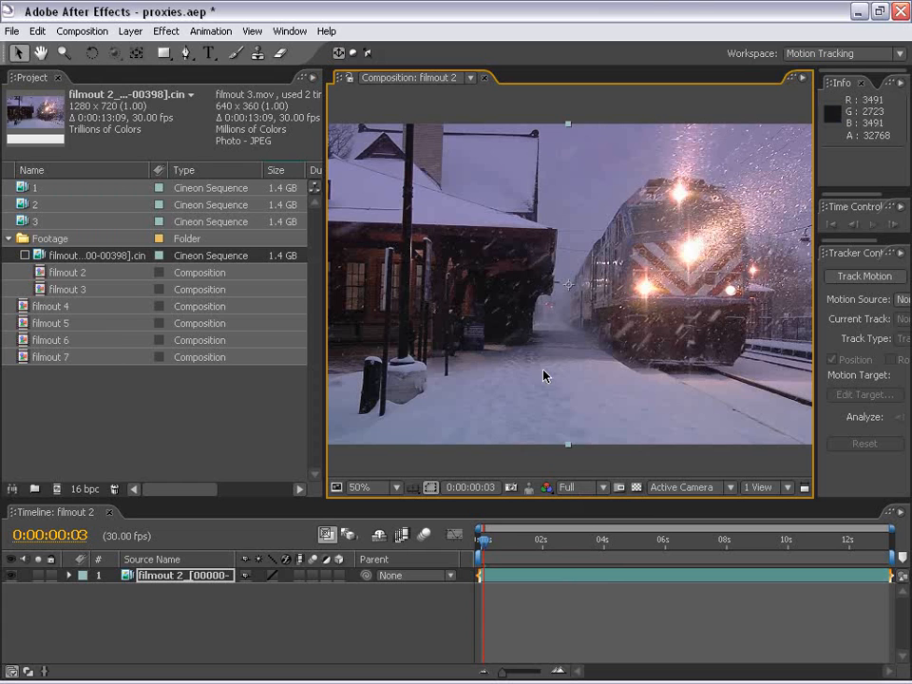
# Return to the Standard workspace and deselect the filmout 2 layer
pyautogui.click(810, 54)
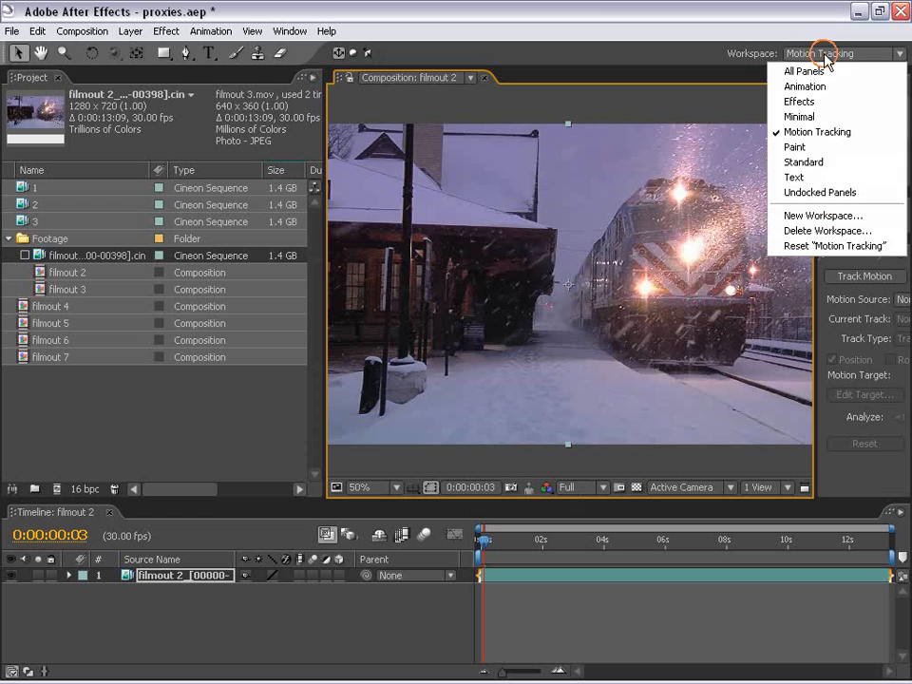
pyautogui.click(805, 163)
pyautogui.click(624, 567)
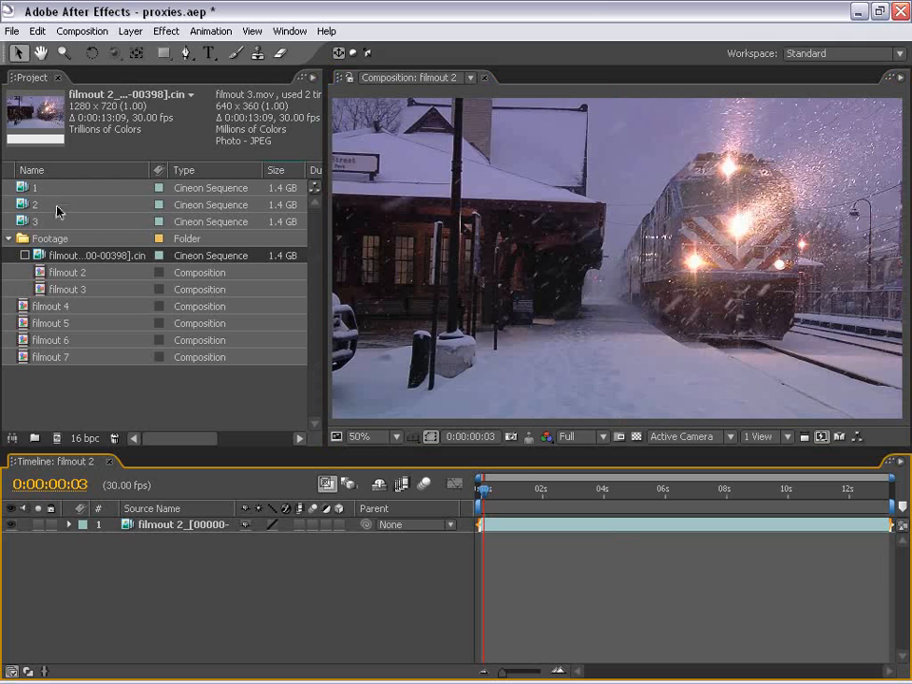
# Re-enable the Cineon footage's proxy, move the current time to 0:00:05:04 and set the composition's resolution to Half
pyautogui.click(25, 255)
pyautogui.click(603, 563)
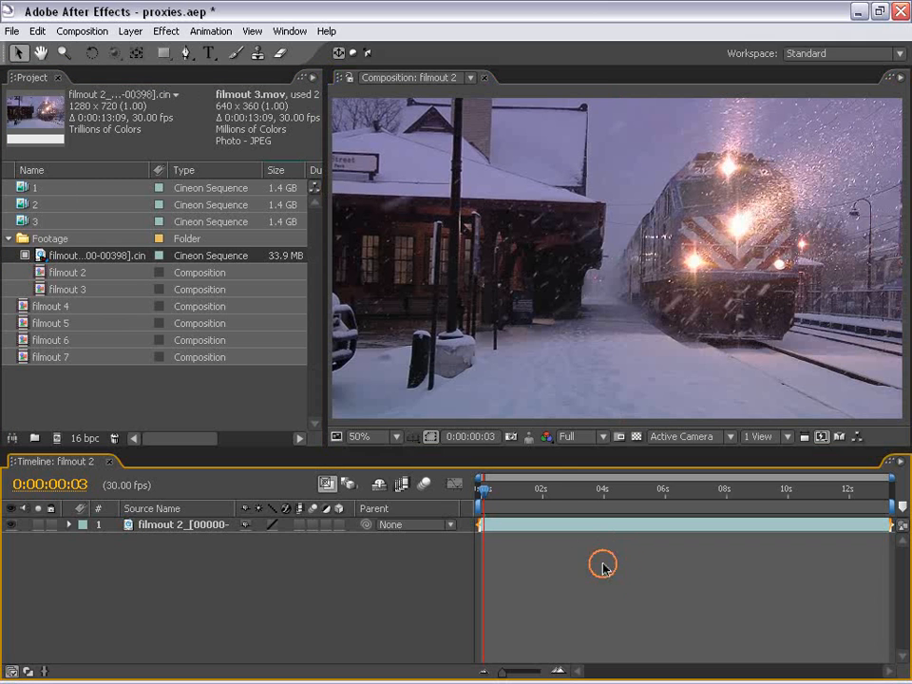
pyautogui.moveTo(526, 485); pyautogui.dragTo(639, 496)
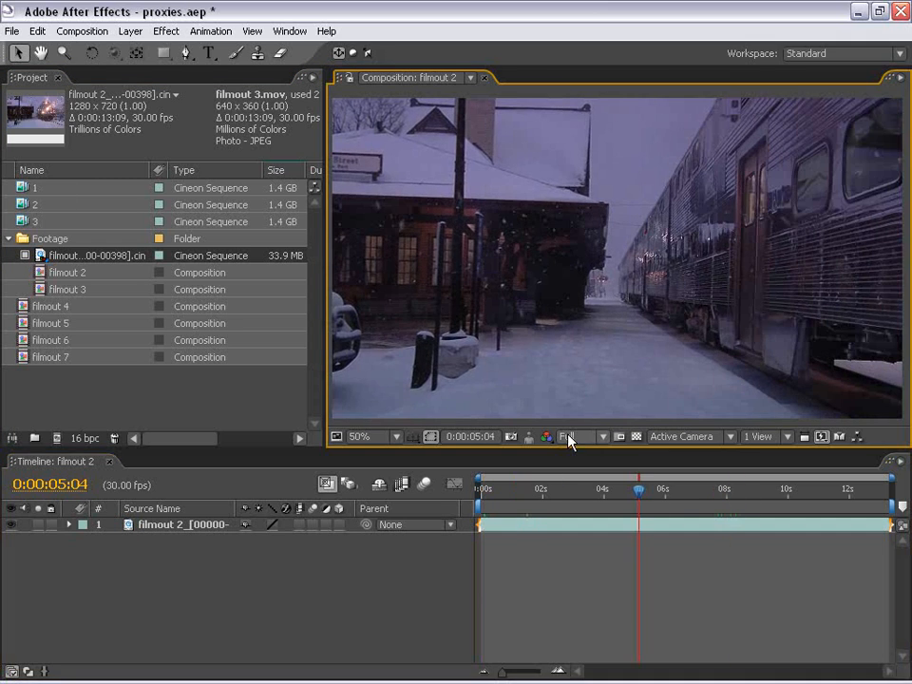
pyautogui.click(569, 436)
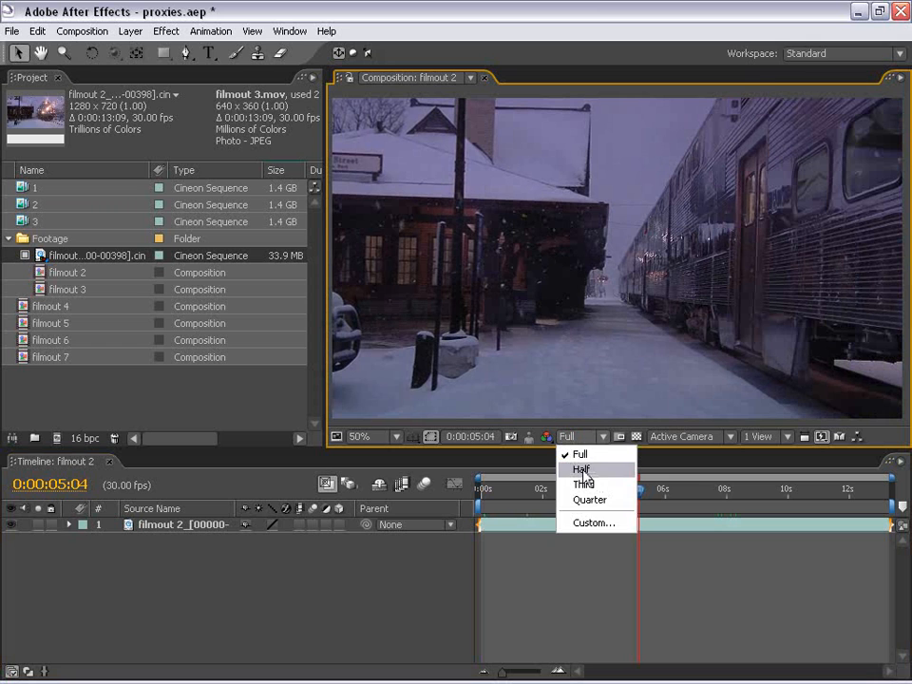
pyautogui.click(582, 470)
# Move the current time to 0:00:00:00 in the filmout 2 composition and show the Time Controls
pyautogui.moveTo(639, 490); pyautogui.dragTo(480, 503)
pyautogui.click(290, 30)
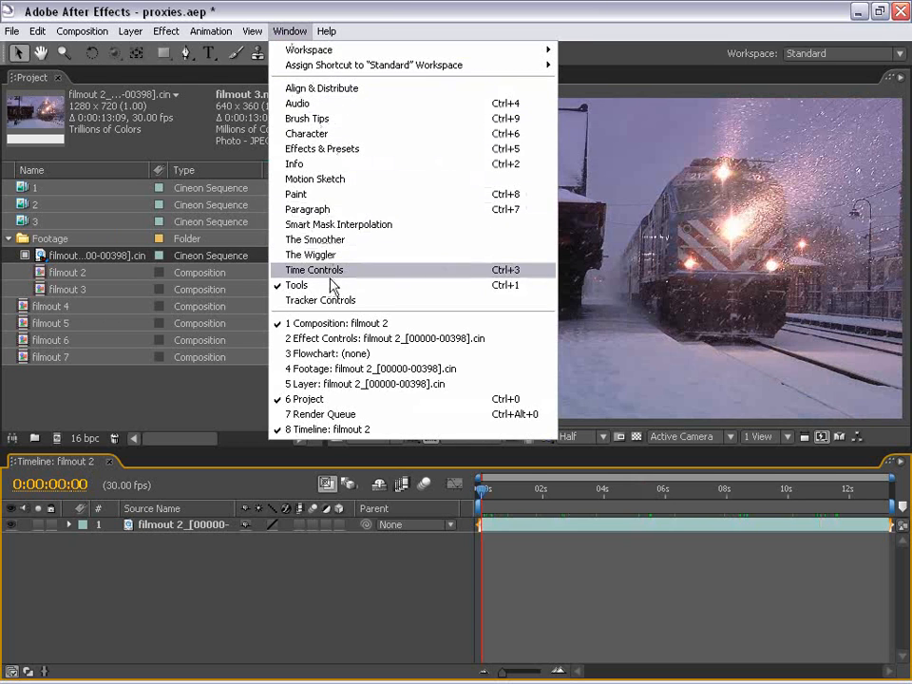
pyautogui.click(323, 270)
# Try Half as the RAM preview resolution and set it back to Auto
pyautogui.click(878, 157)
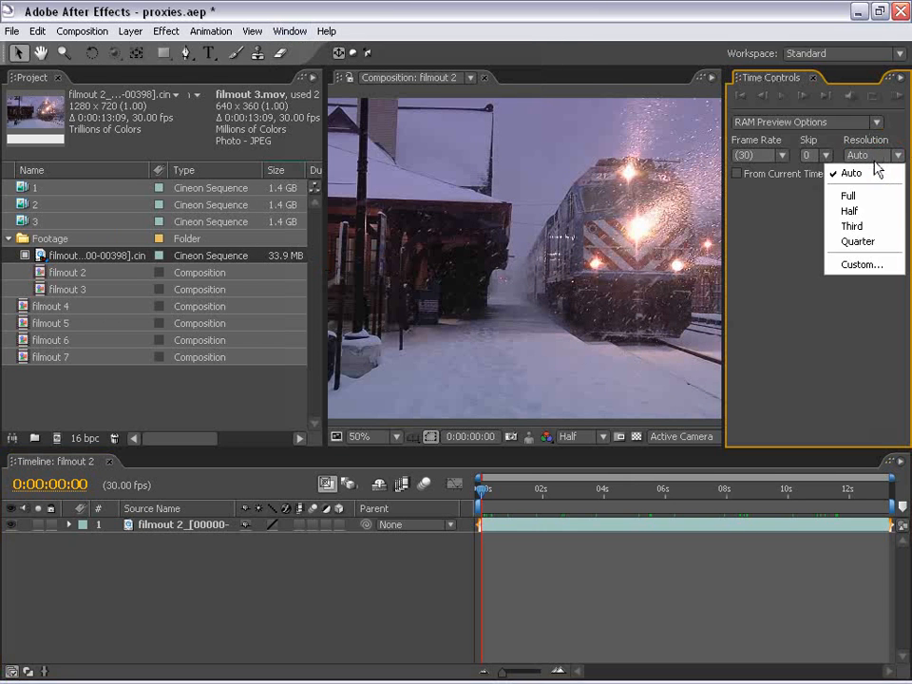
pyautogui.click(851, 211)
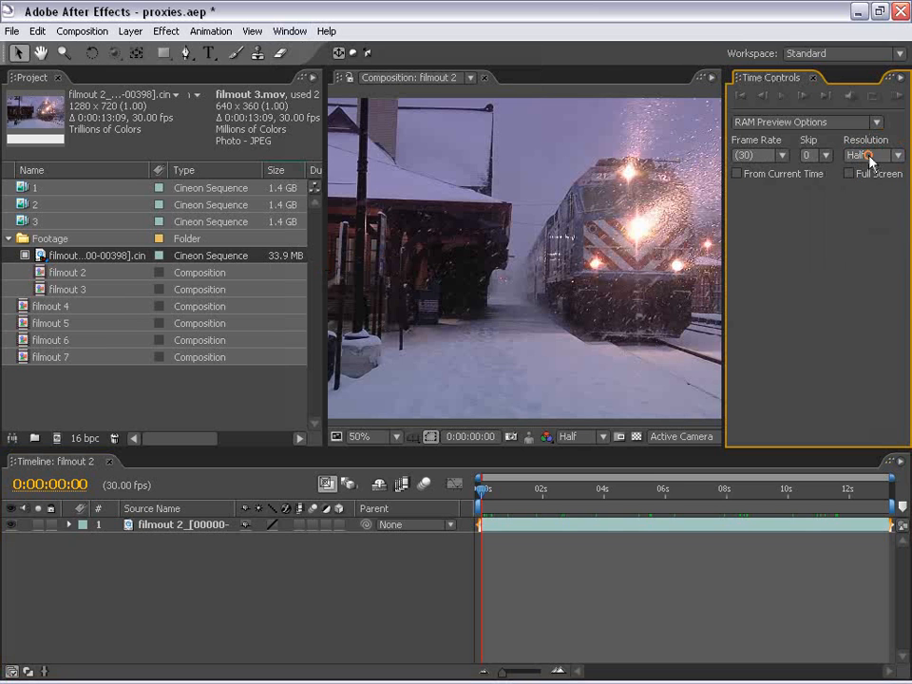
pyautogui.click(872, 155)
pyautogui.click(851, 171)
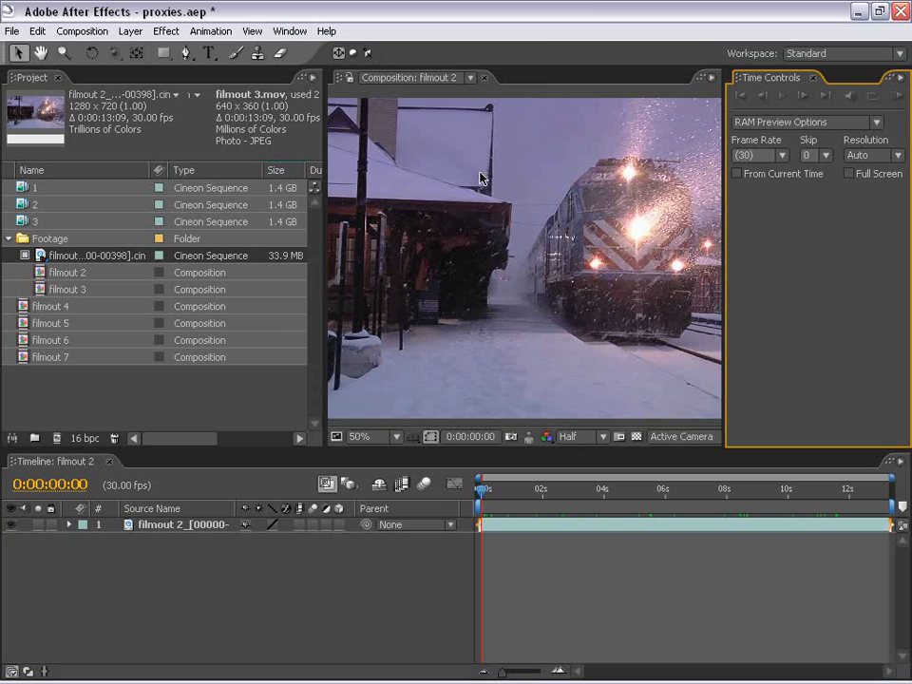
# Select the filmout 2 layer and switch the Cineon footage's proxy off and on again
pyautogui.click(474, 219)
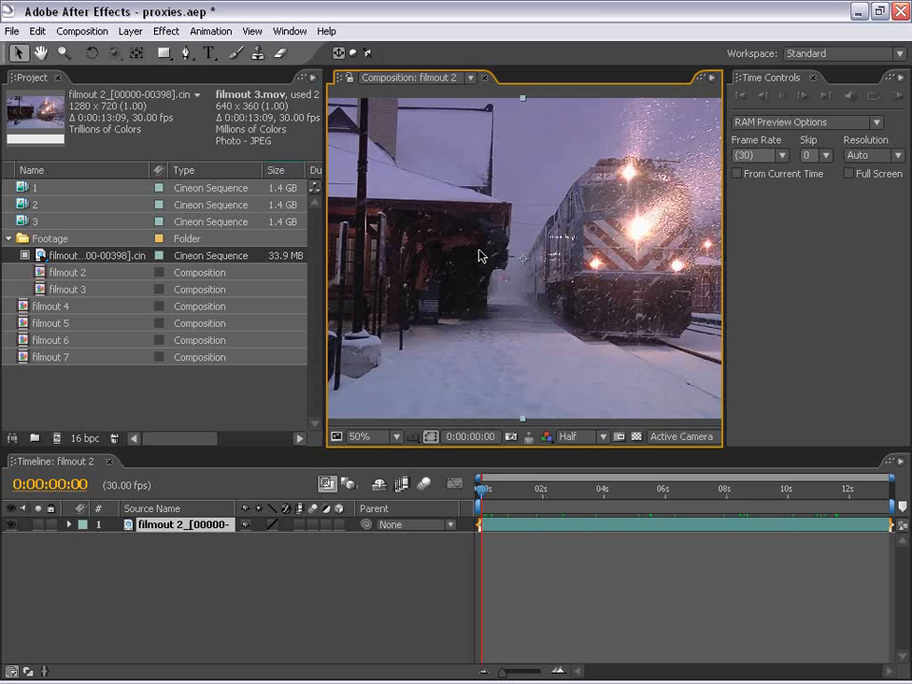
pyautogui.click(25, 260)
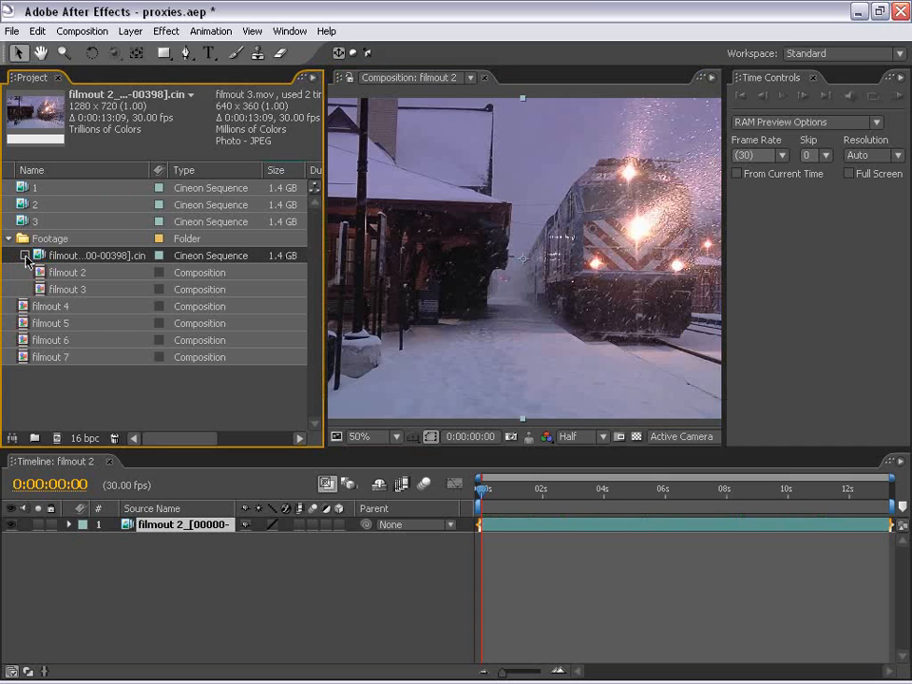
pyautogui.click(25, 257)
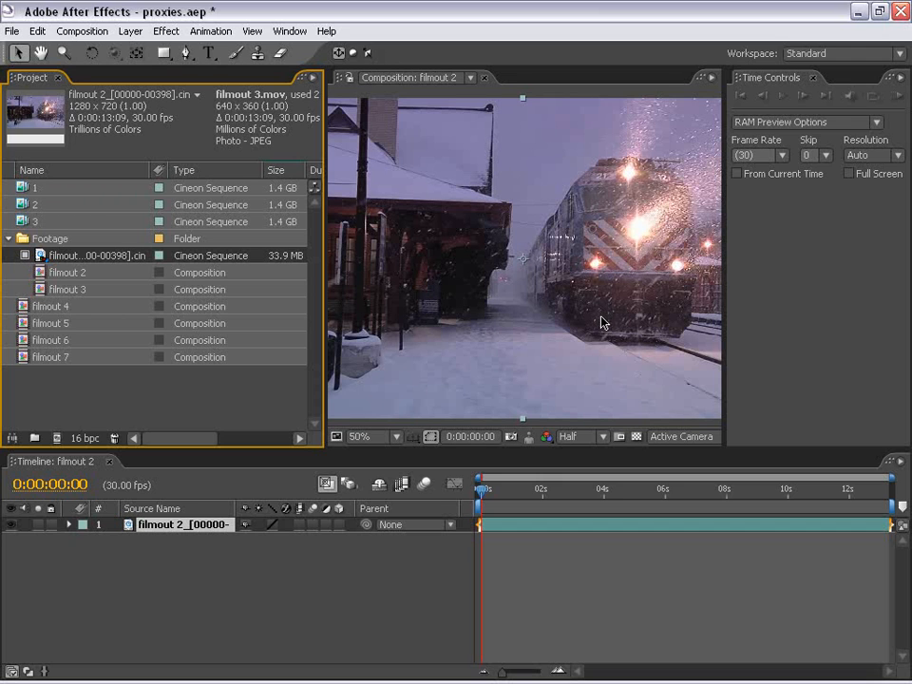
# Add the filmout 2 composition to the render queue, review the Proxy Use options without applying changes, and close the queue
pyautogui.click(91, 31)
pyautogui.click(116, 157)
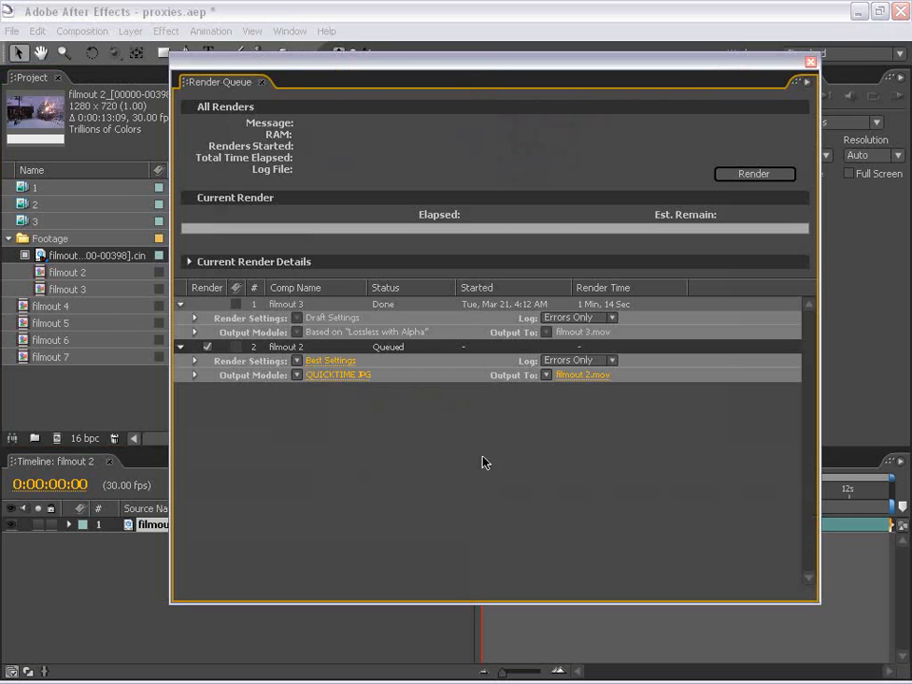
pyautogui.click(329, 363)
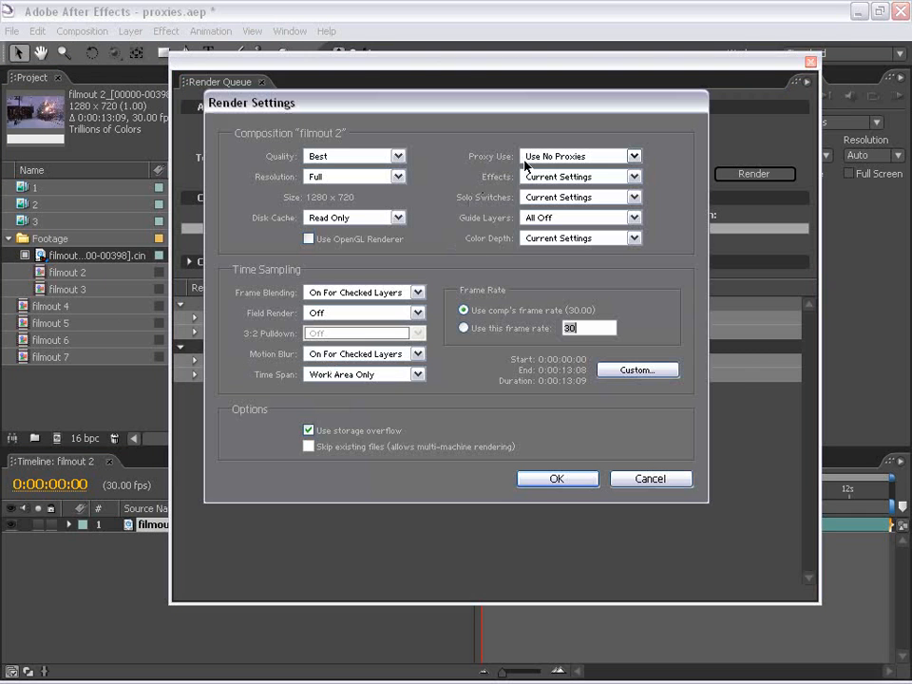
pyautogui.click(574, 157)
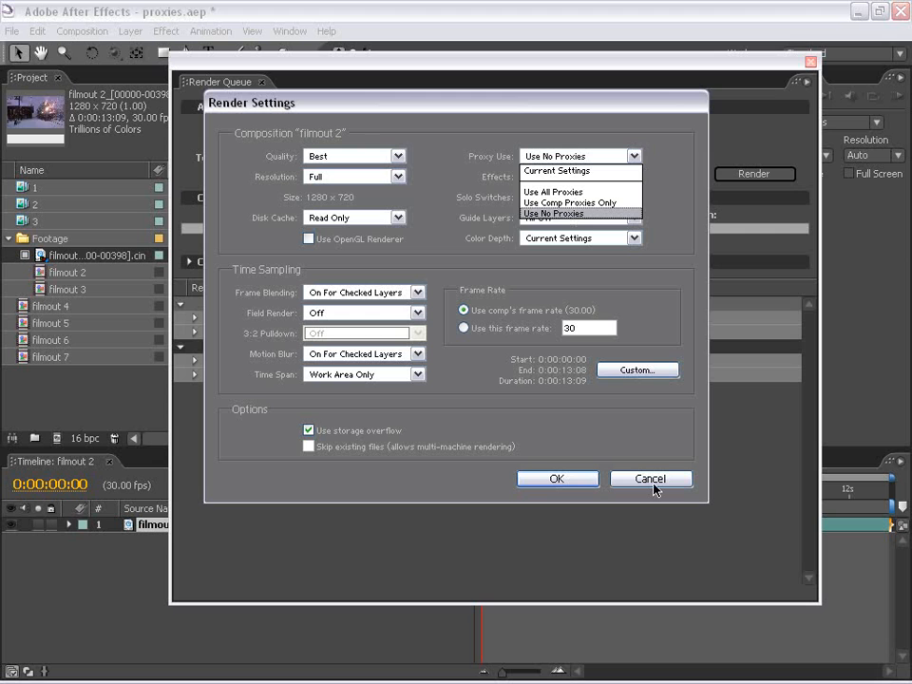
pyautogui.click(643, 447)
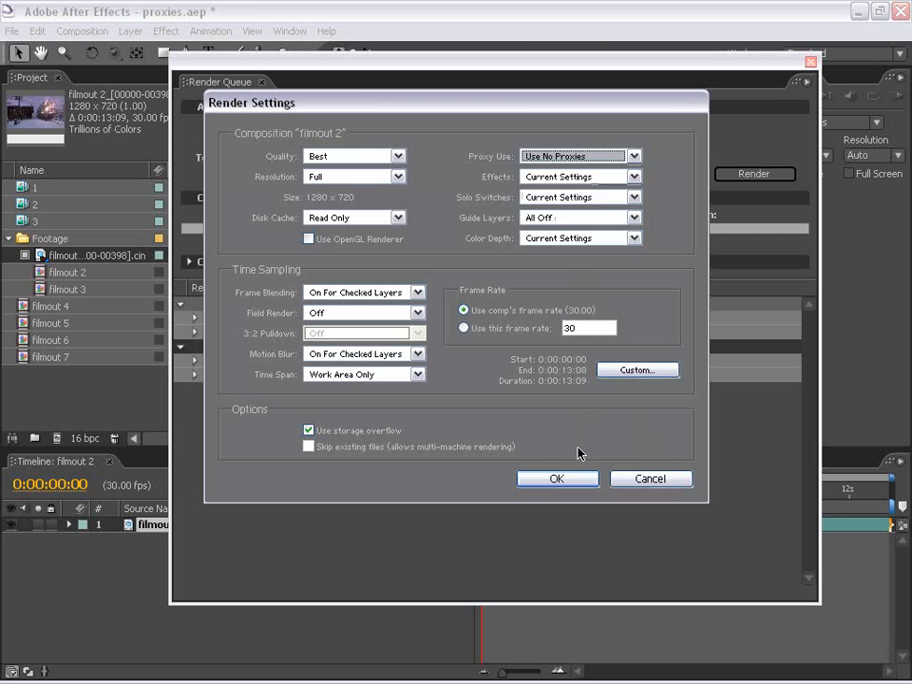
pyautogui.click(636, 478)
pyautogui.click(482, 444)
pyautogui.hotkey('ctrl', 'w')
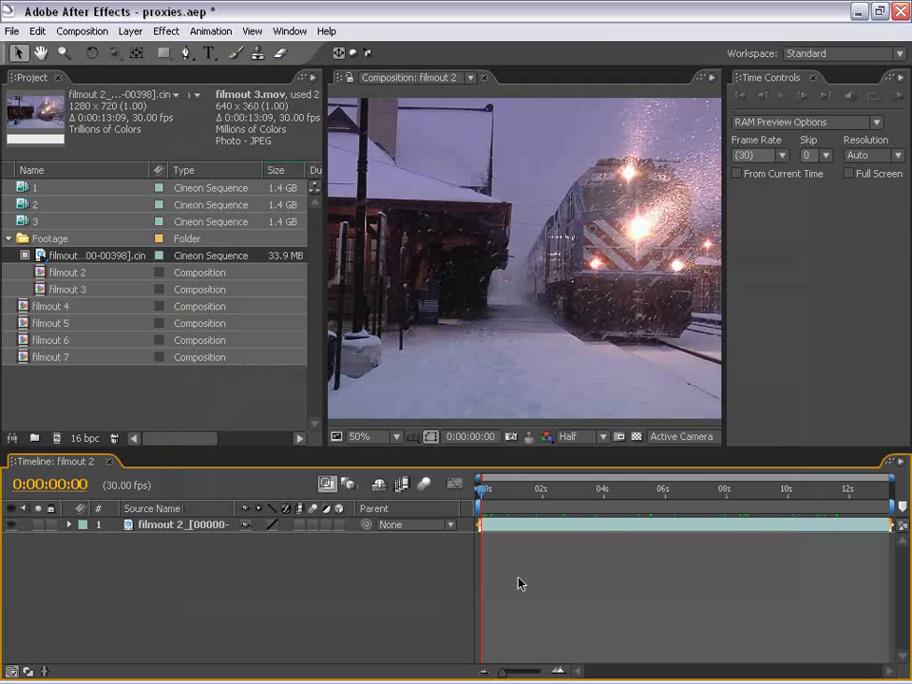